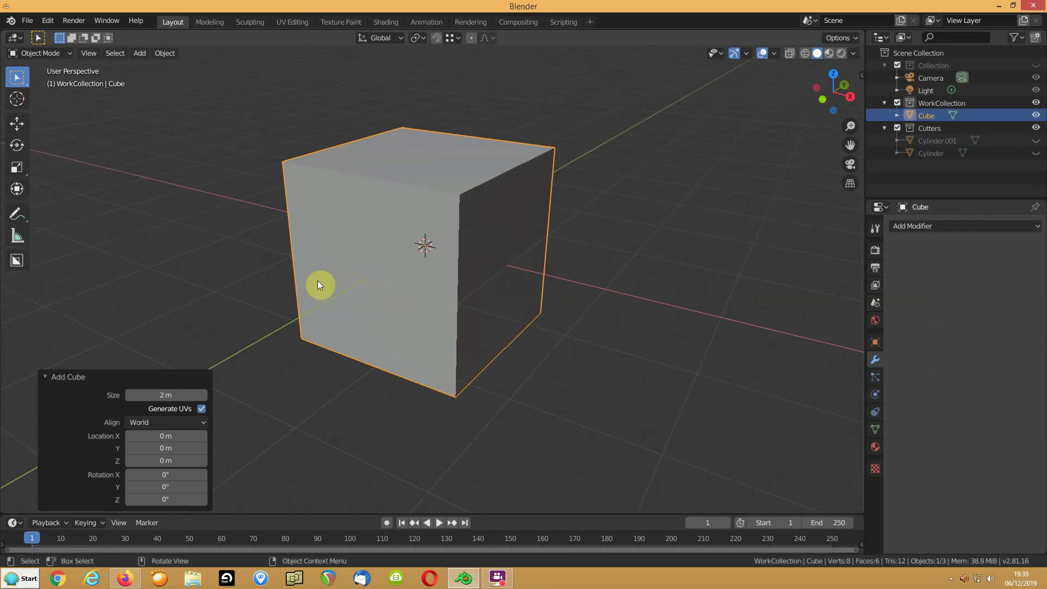
# Scale the cube to 0.25 along the Y axis and apply its scale
pyautogui.write('sy.')
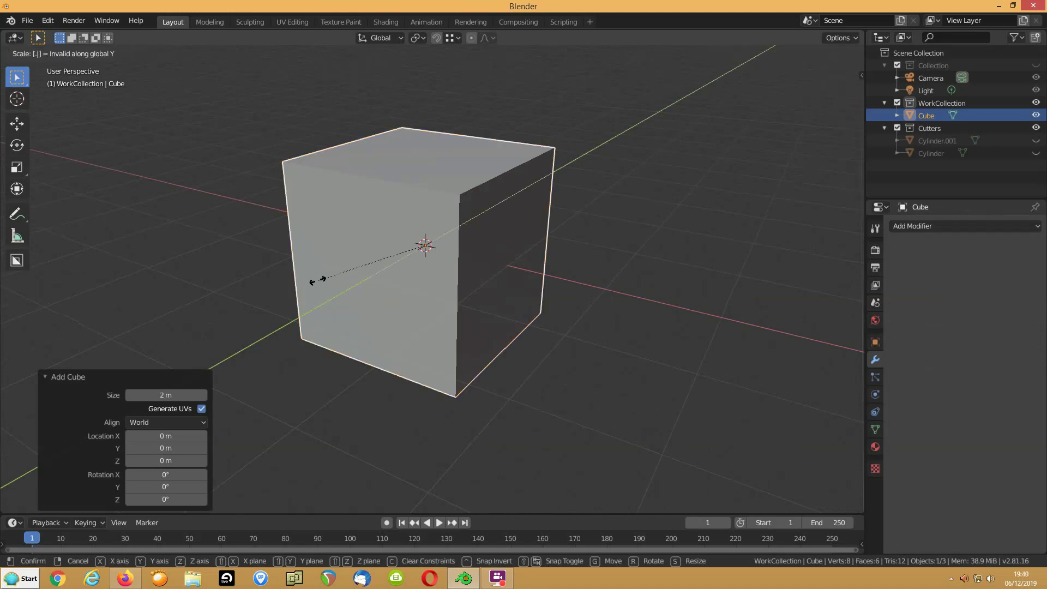
pyautogui.write('25')
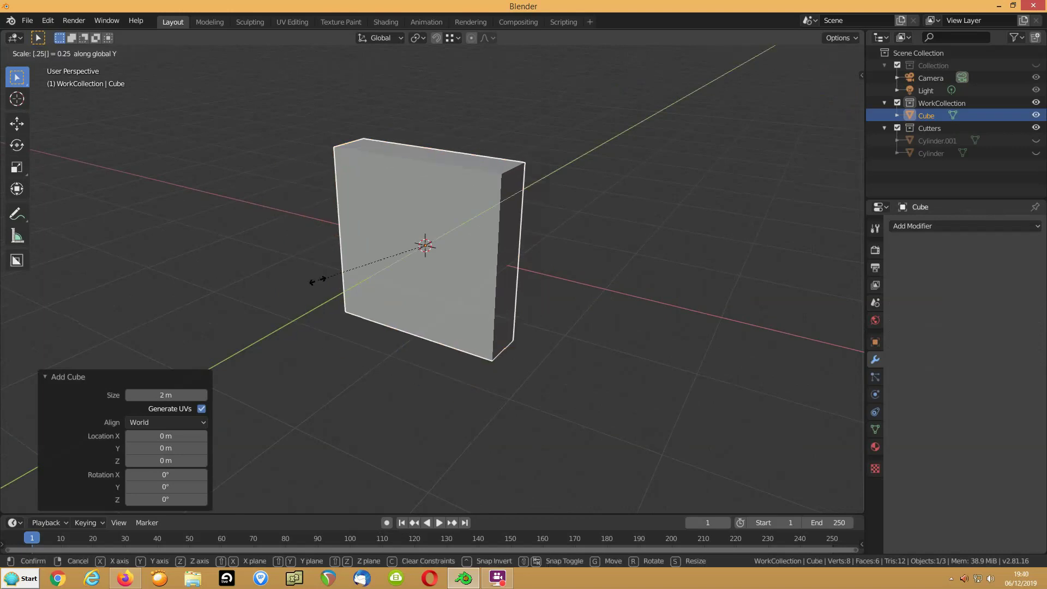
pyautogui.click(318, 280)
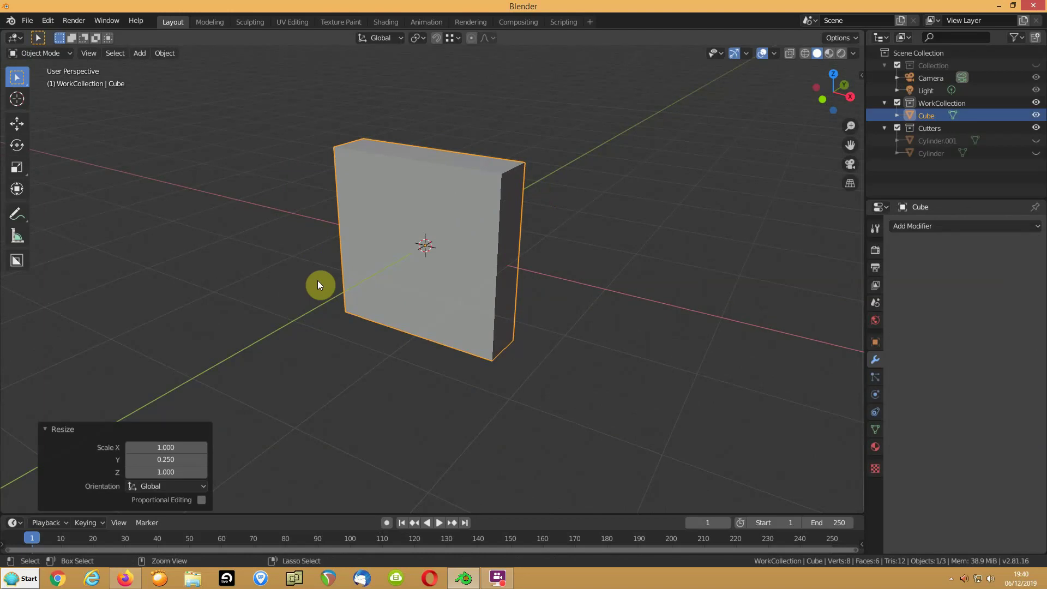
pyautogui.hotkey('ctrl', 'a')
pyautogui.click(299, 303)
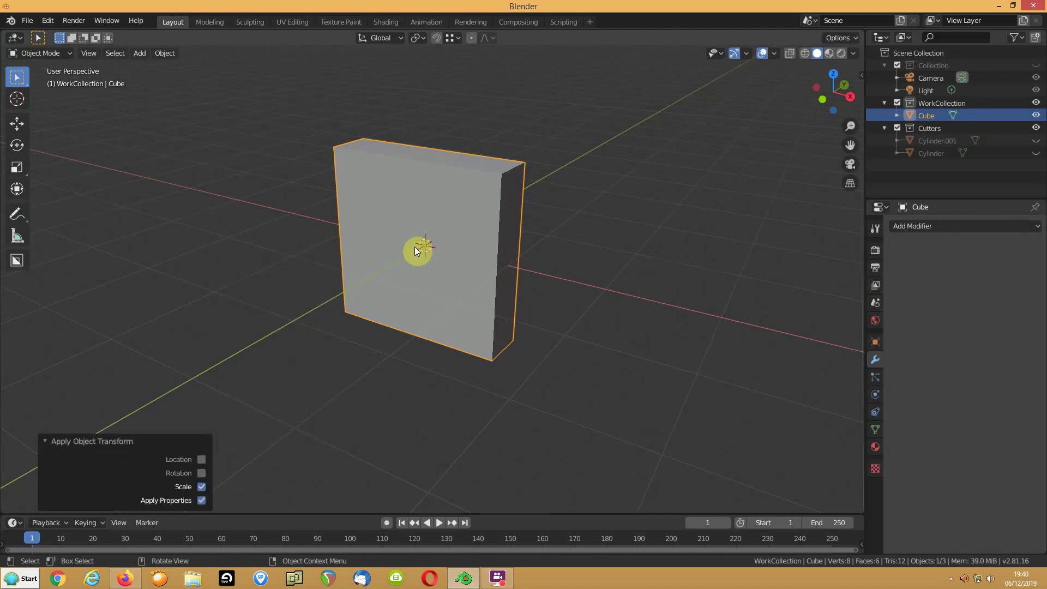
# Add one centred loop cut around the thin sides of the slab in Edit Mode
pyautogui.press('Tab')
pyautogui.hotkey('ctrl', 'r')
pyautogui.click(503, 168)
pyautogui.rightClick(473, 243)
# Bevel the selected edge loop with a width of about 0.08 m and one segment
pyautogui.moveTo(473, 243); pyautogui.dragTo(462, 252, button='middle')
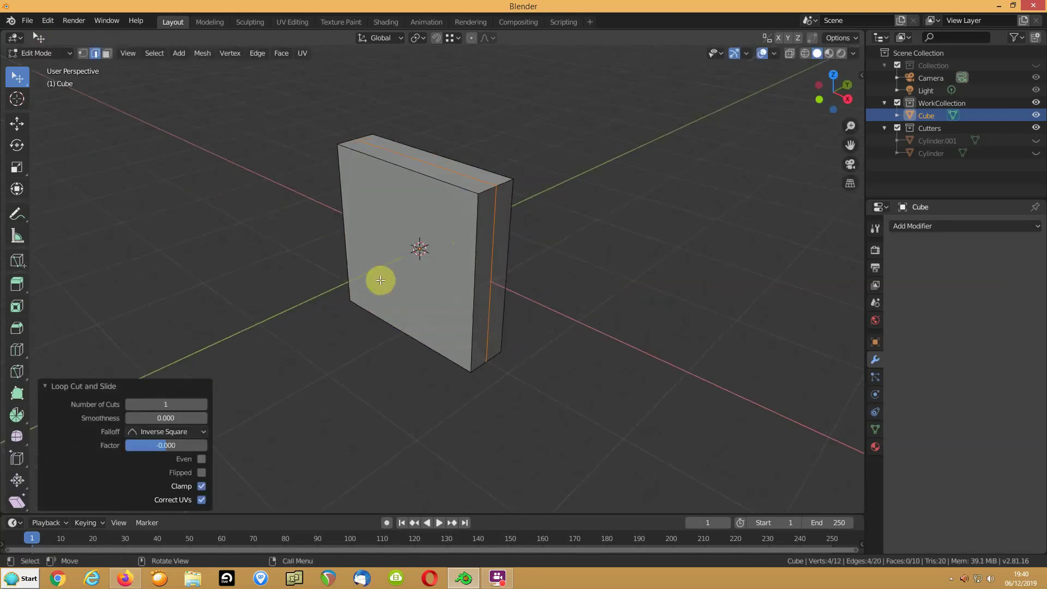
pyautogui.scroll(4, 378, 281)
pyautogui.scroll(-2, 326, 271)
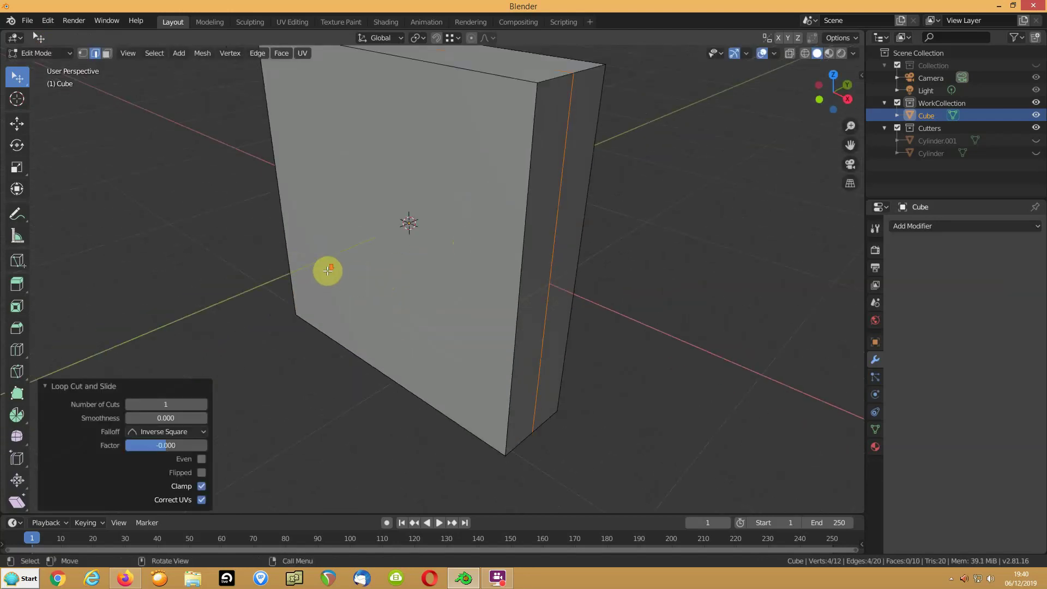
pyautogui.hotkey('ctrl', 'b')
pyautogui.click(231, 284)
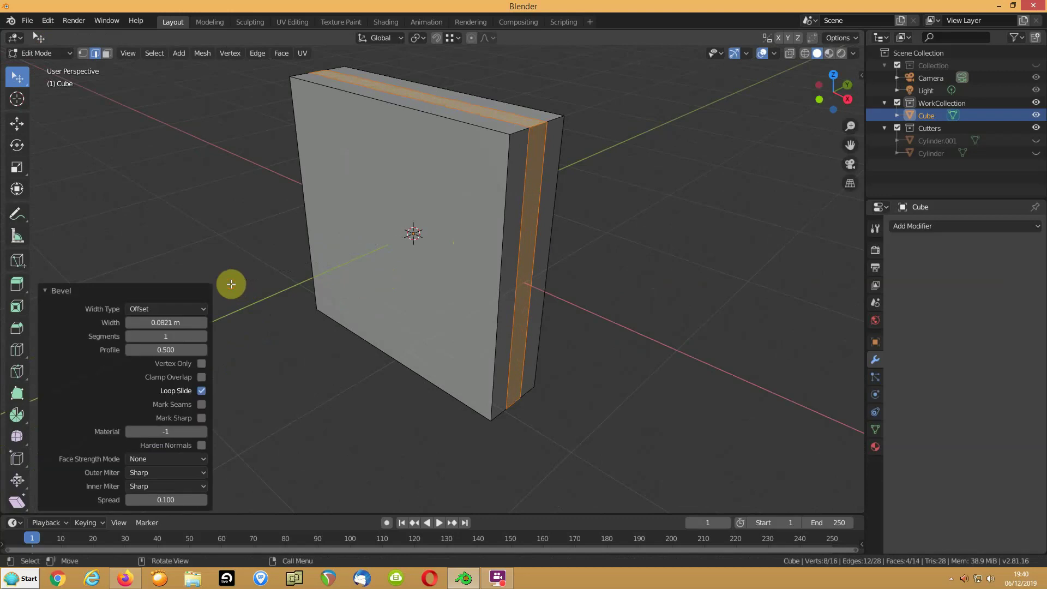
# Extrude the bevelled band and scale it inward to about 0.936 to form a groove, then return to Object Mode
pyautogui.press('e')
pyautogui.press('s')
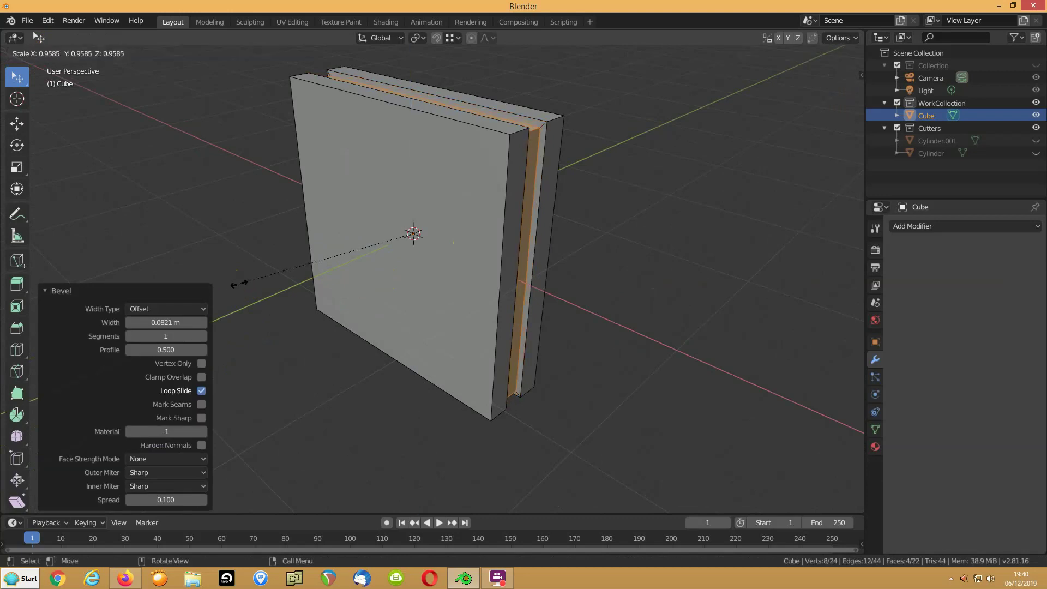
pyautogui.click(240, 283)
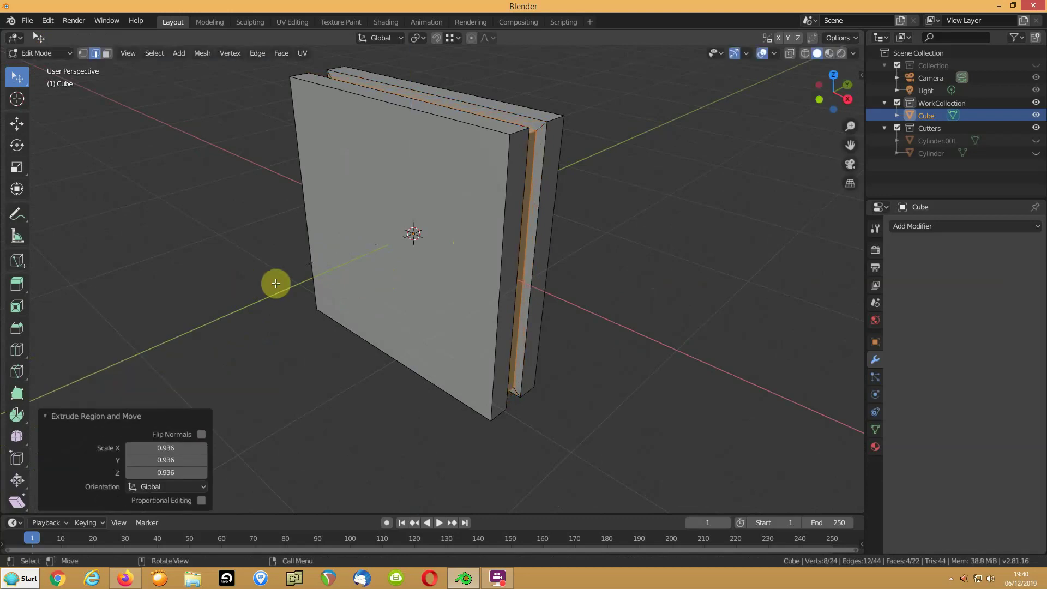
pyautogui.press('Tab')
# Duplicate the grooved slab and move the copy about -3.54 m along the X axis
pyautogui.scroll(-5, 277, 283)
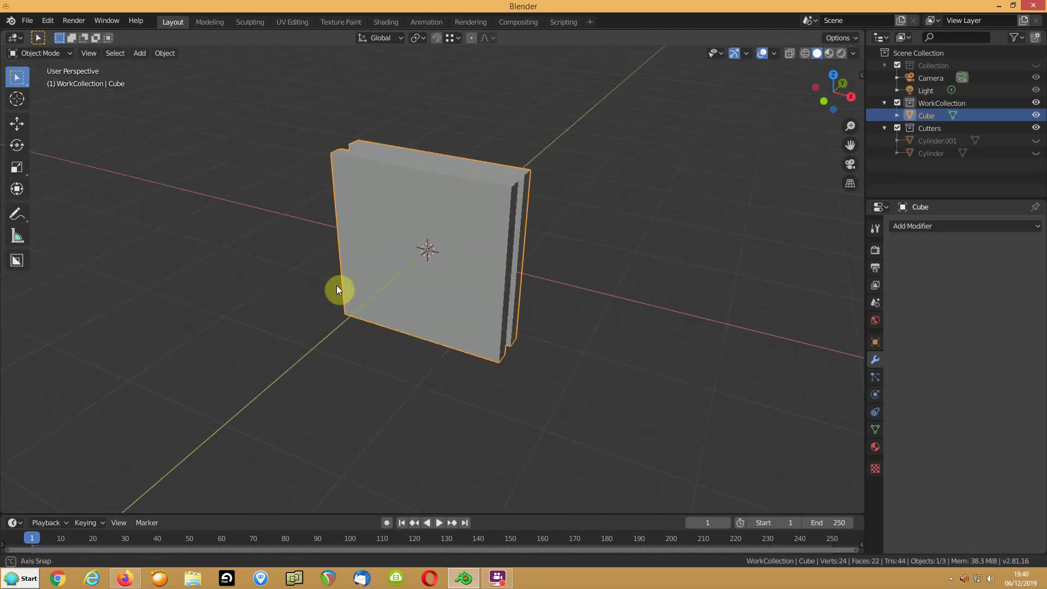
pyautogui.hotkey('shift', 'd')
pyautogui.press('x')
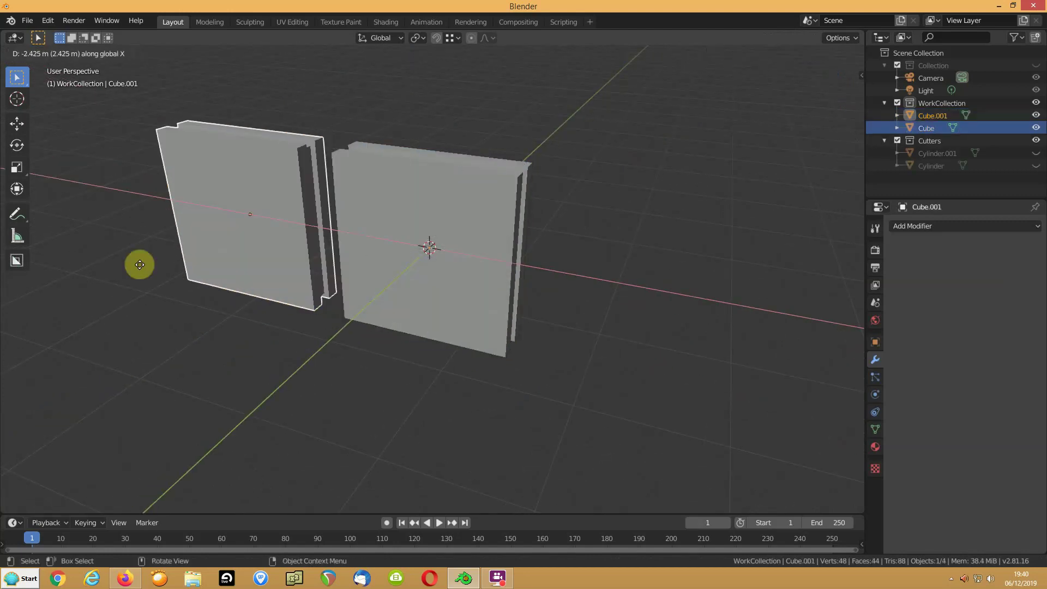
pyautogui.click(103, 253)
# Add a mesh cylinder at the origin with 128 vertices
pyautogui.hotkey('shift', 'a')
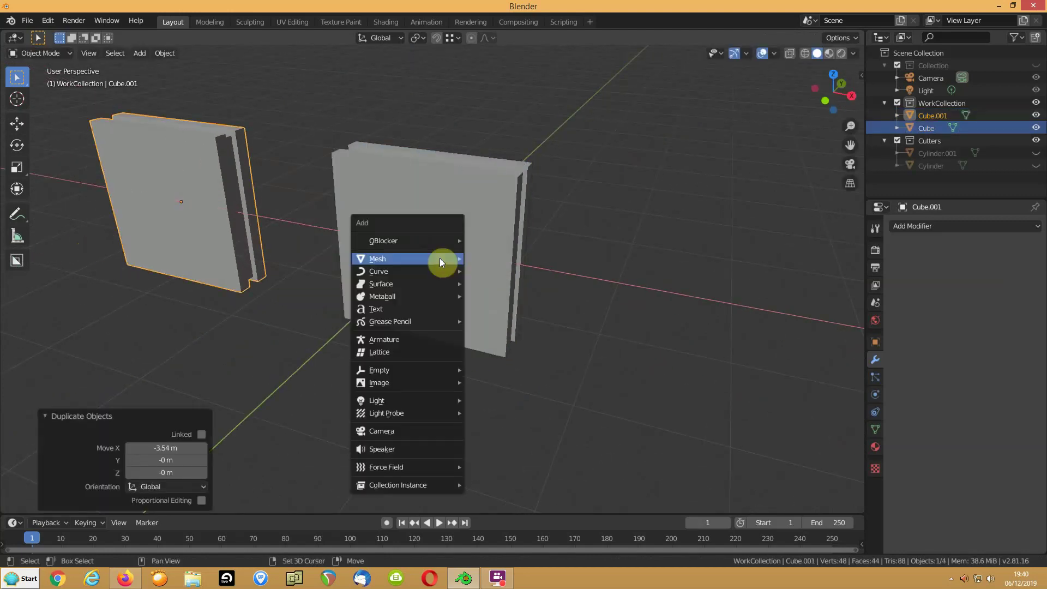
pyautogui.moveTo(442, 258)
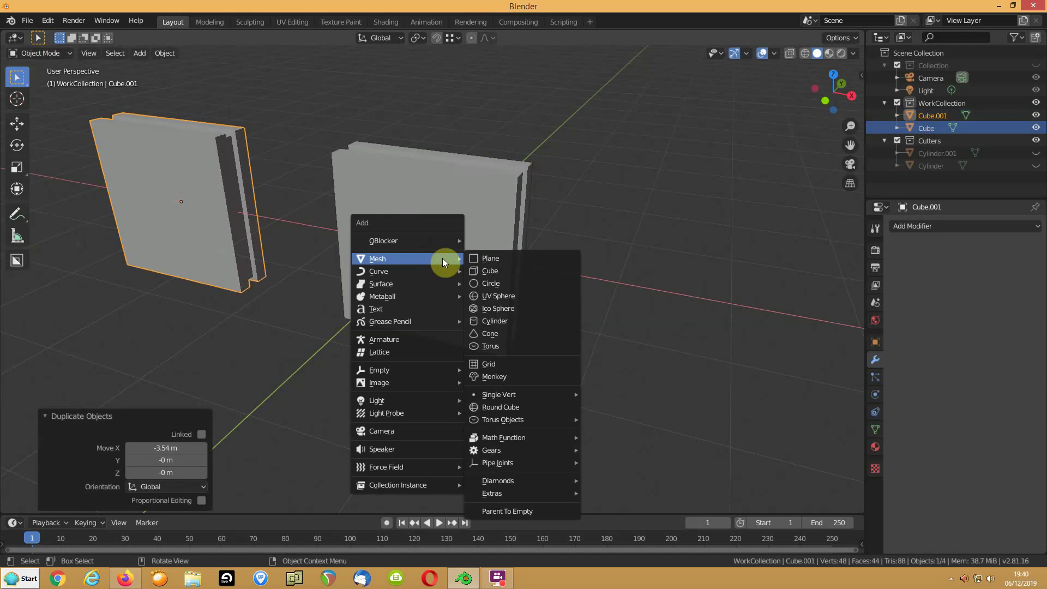
pyautogui.click(503, 321)
pyautogui.click(179, 355)
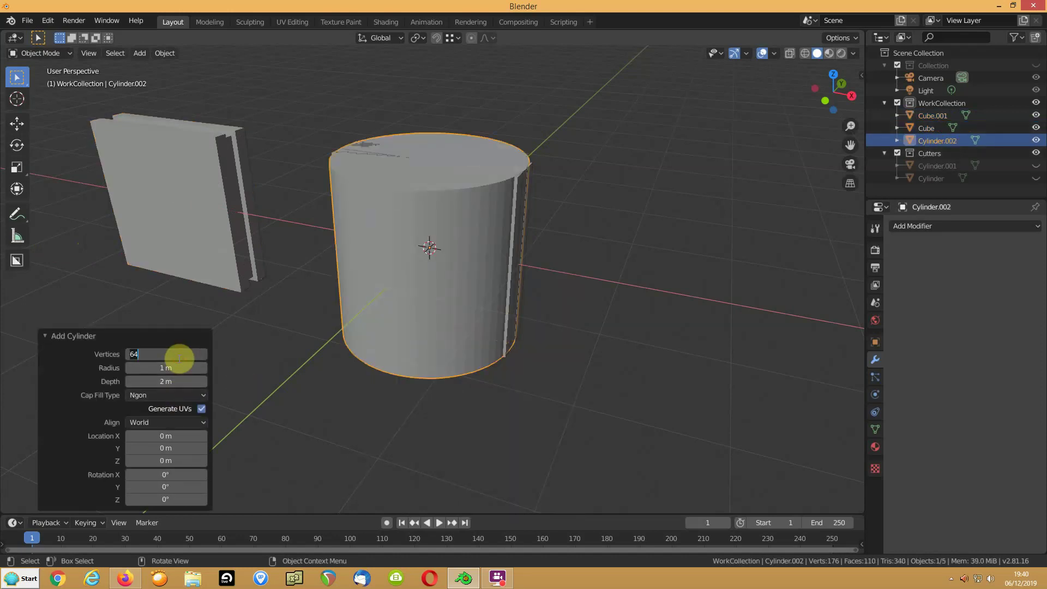
pyautogui.write('128')
pyautogui.press('Return')
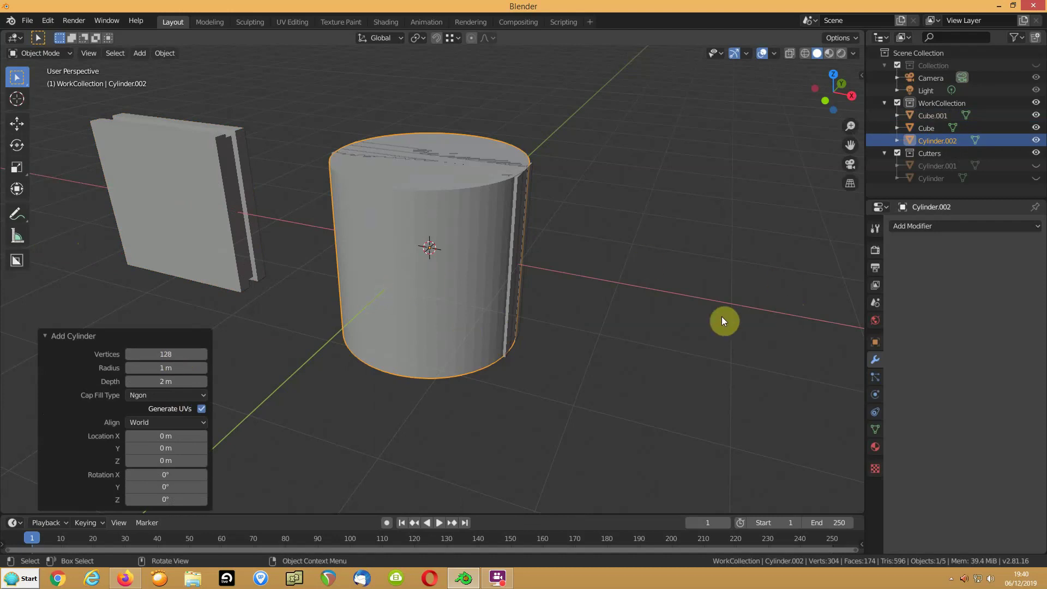
# Shade the cylinder smooth and enable Auto Smooth with an angle of 60°
pyautogui.rightClick(426, 311)
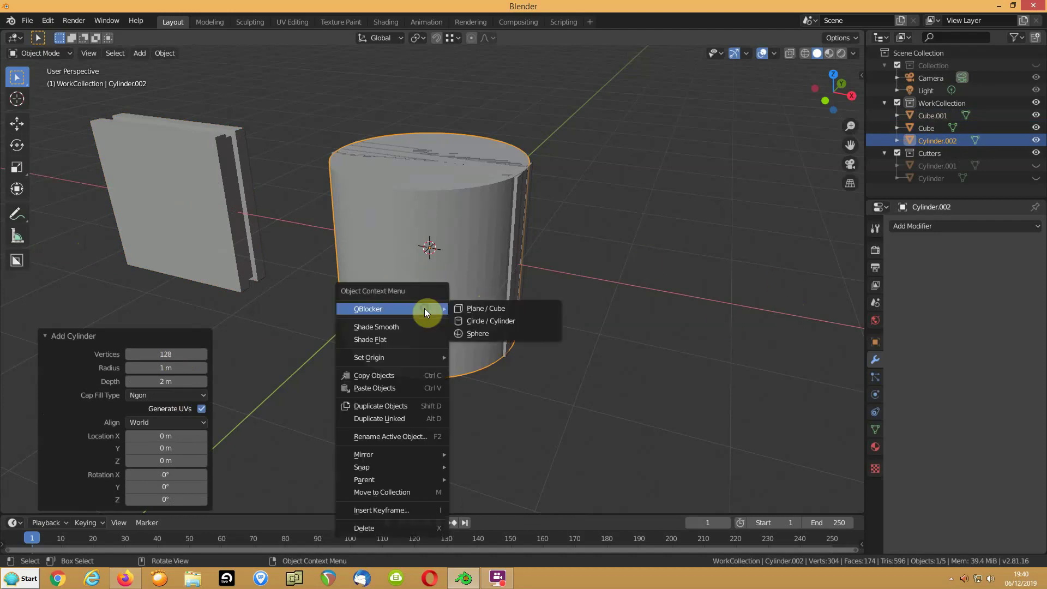
pyautogui.click(425, 328)
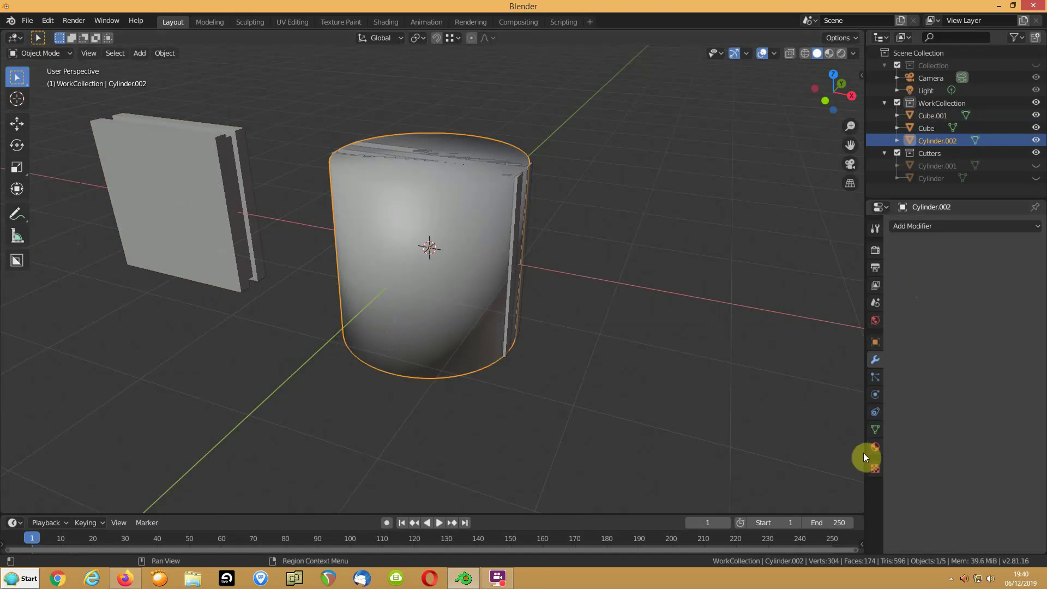
pyautogui.click(875, 430)
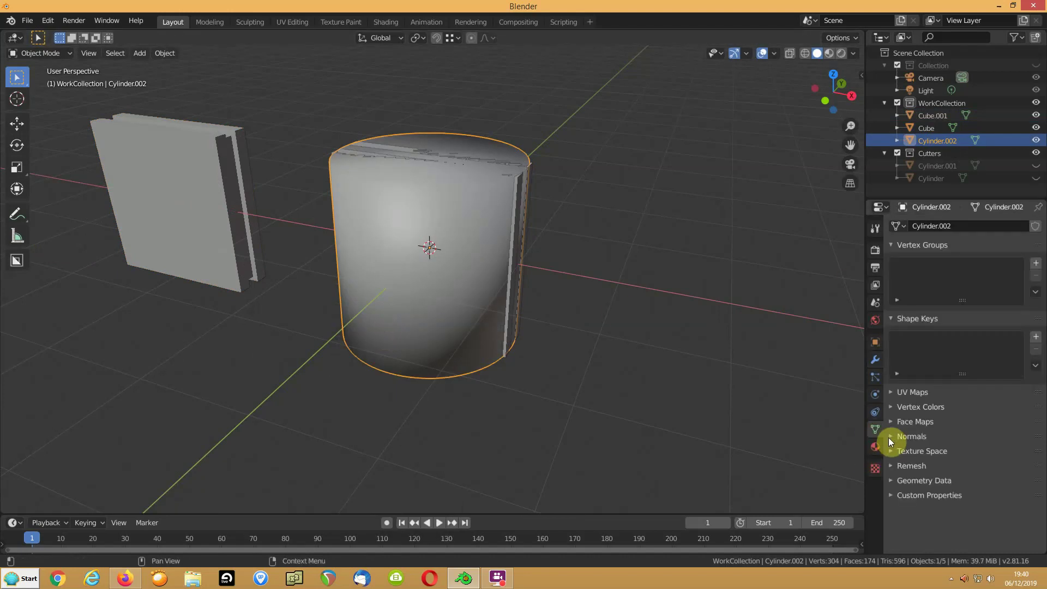
pyautogui.click(891, 436)
pyautogui.click(911, 451)
pyautogui.click(996, 470)
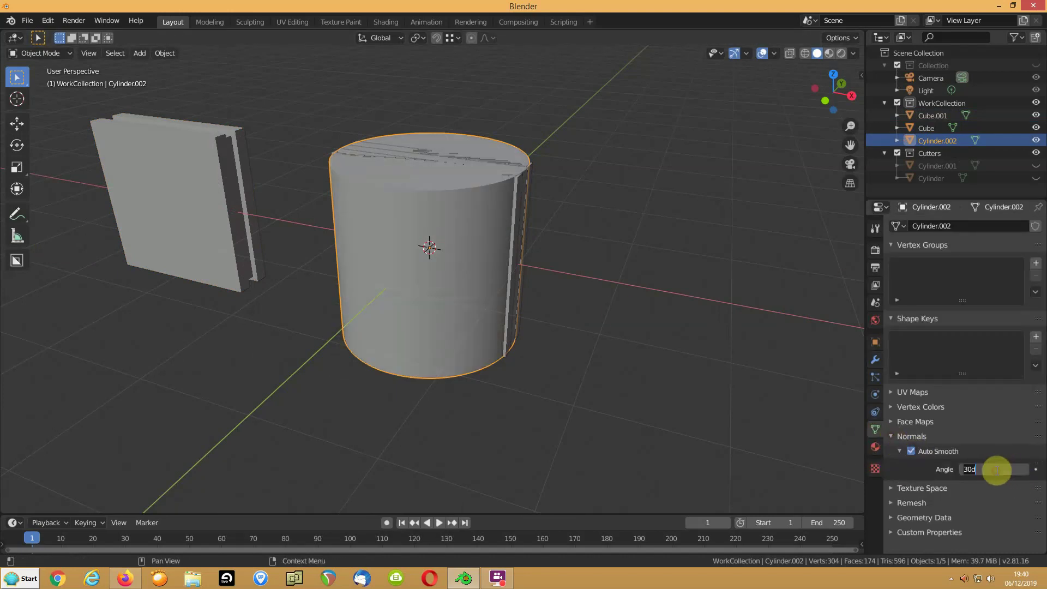
pyautogui.write('60')
pyautogui.press('Return')
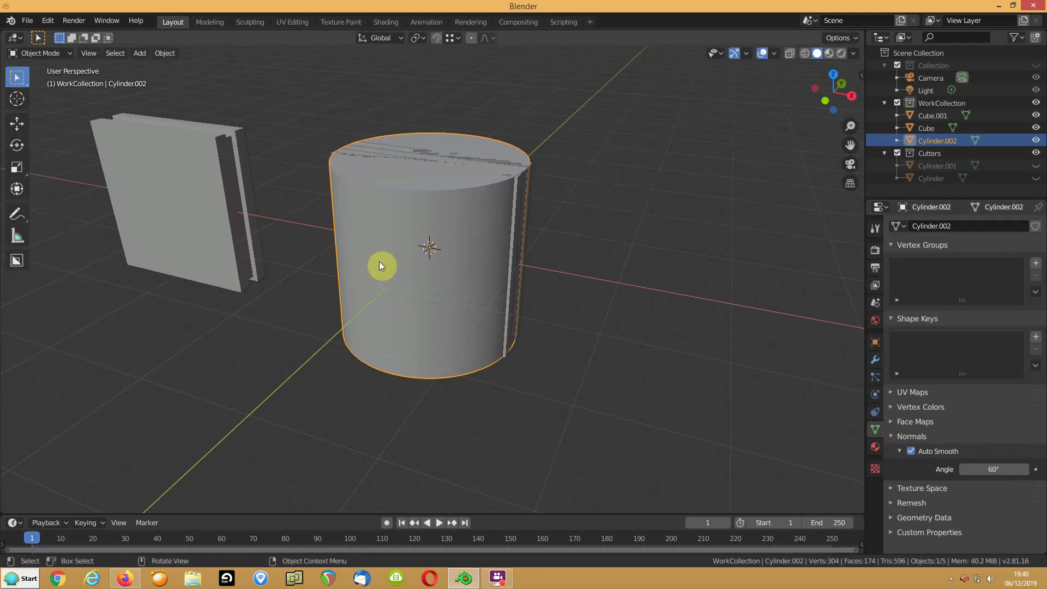
# Rotate the cylinder 90° around the X axis
pyautogui.press('r')
pyautogui.press('x')
pyautogui.press('9')
pyautogui.press('0')
pyautogui.press('Return')
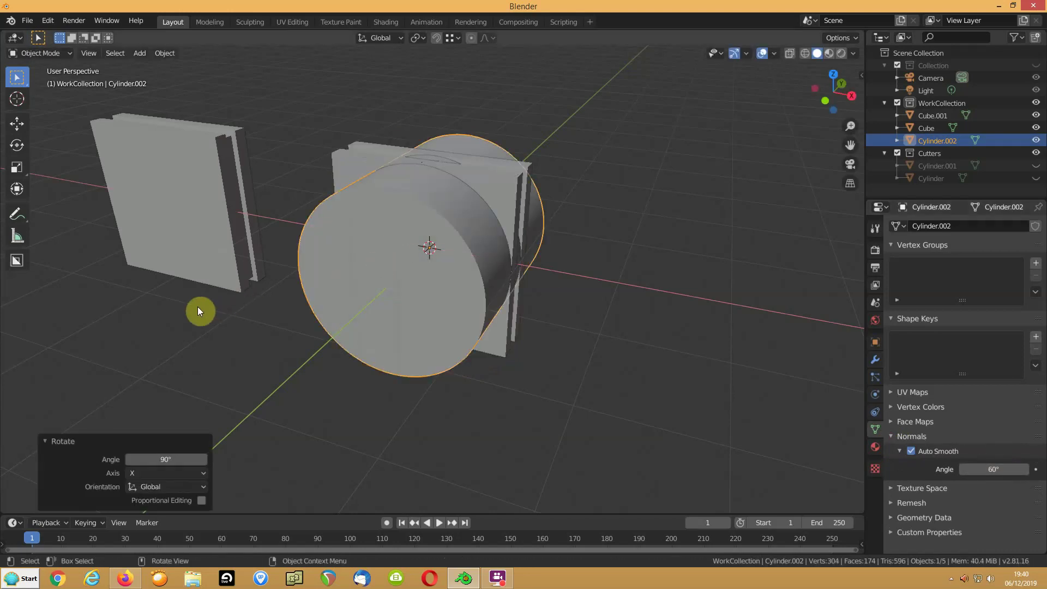
# Scale the cylinder uniformly to about 0.795 and apply its scale
pyautogui.press('s')
pyautogui.click(246, 301)
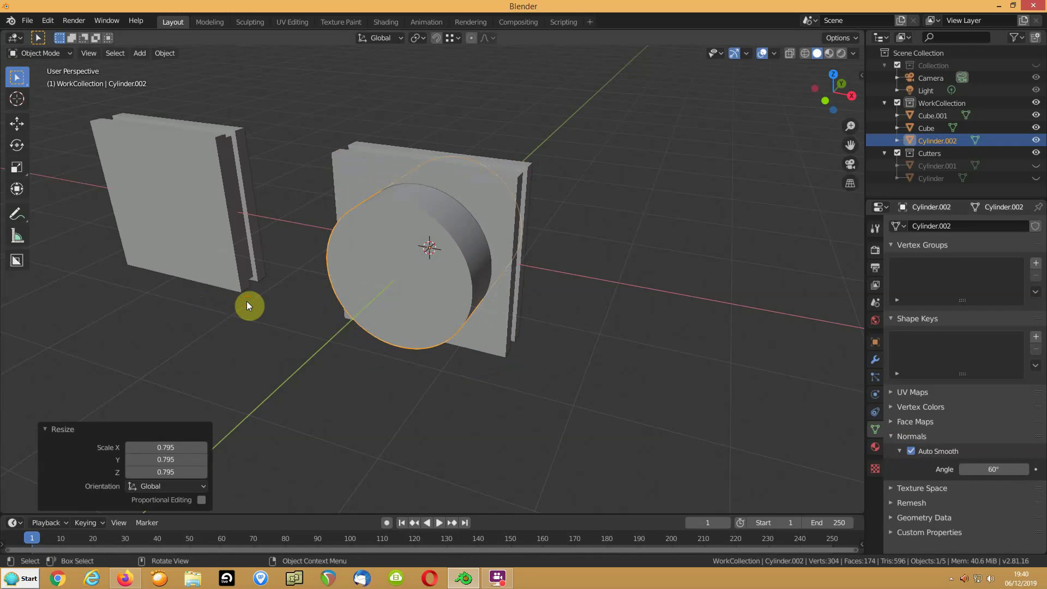
pyautogui.hotkey('ctrl', 'a')
pyautogui.click(247, 303)
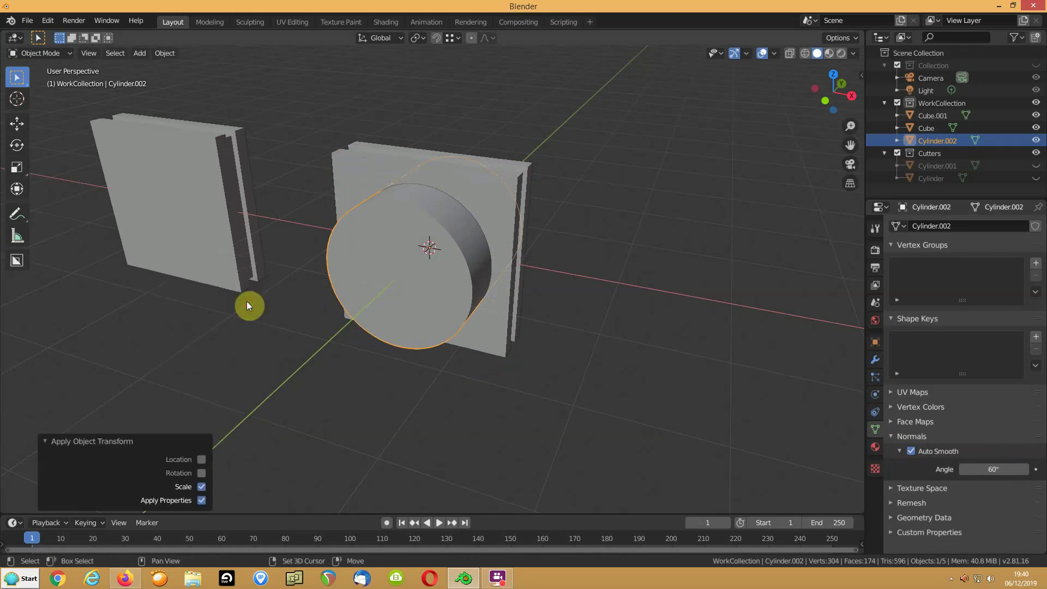
# Duplicate the cylinder and move the copy about -3.69 m along the X axis onto the second slab
pyautogui.hotkey('shift', 'd')
pyautogui.press('x')
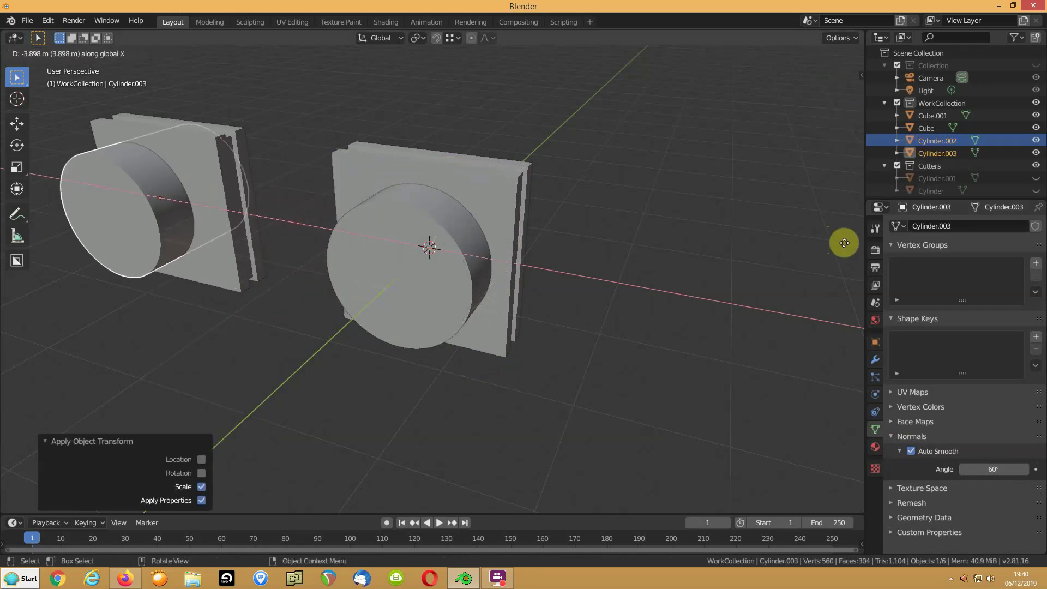
pyautogui.click(851, 240)
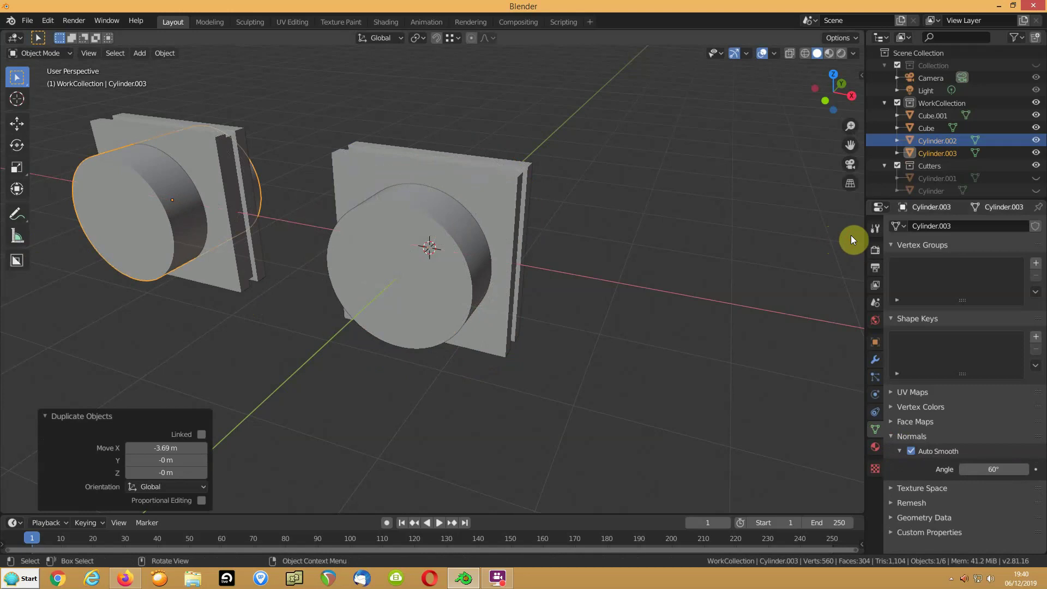
# Turn on the Wireframe viewport display for both grooved slabs
pyautogui.click(489, 198)
pyautogui.keyDown('shift'); pyautogui.click(206, 124); pyautogui.keyUp('shift')
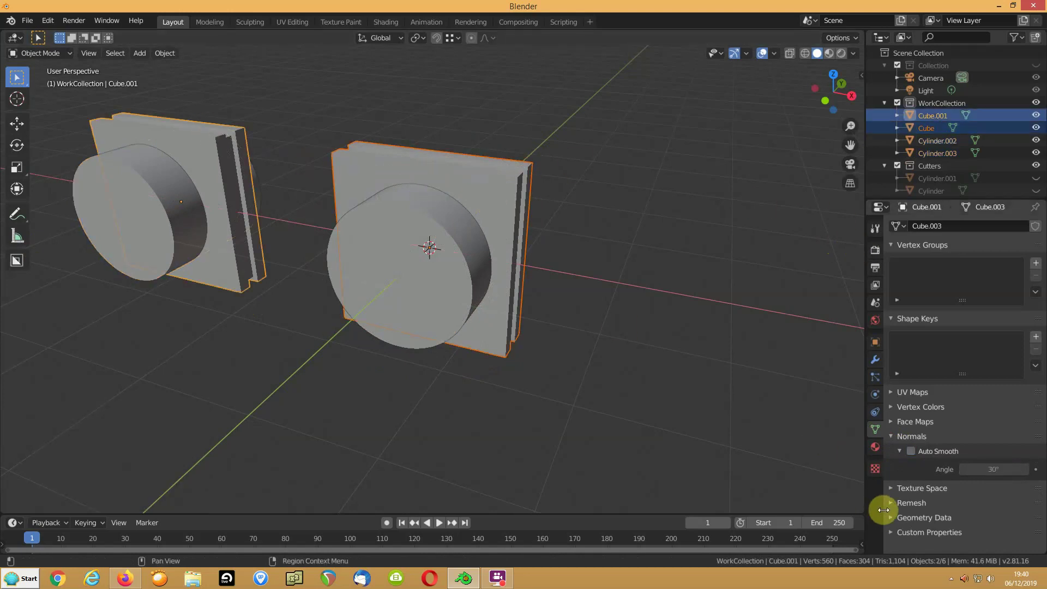
pyautogui.click(875, 344)
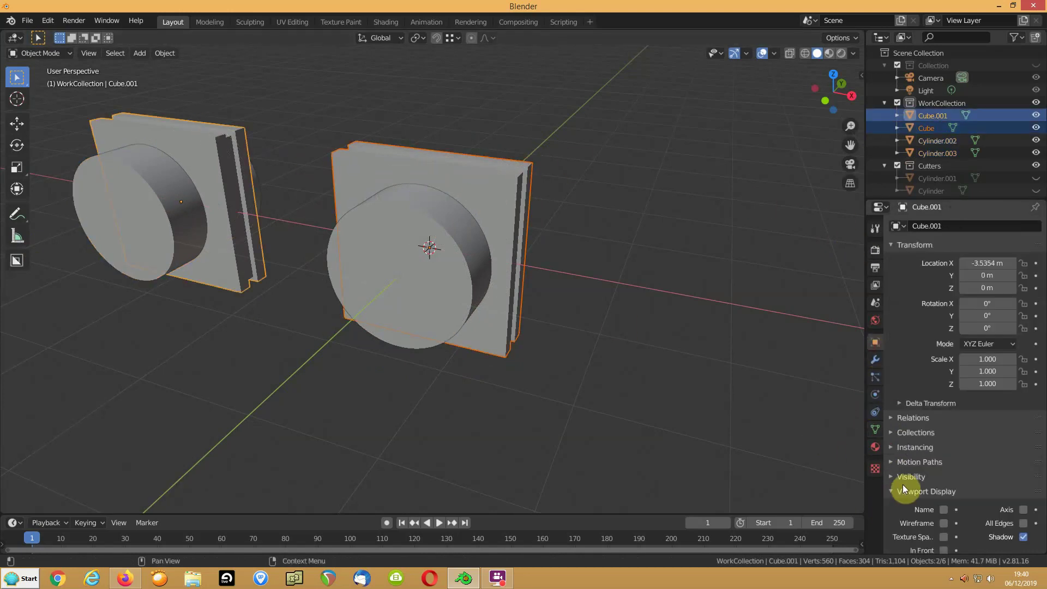
pyautogui.click(943, 523)
# Cut the cylinder at the origin out of its slab with a Boolean difference
pyautogui.click(250, 196)
pyautogui.click(427, 204)
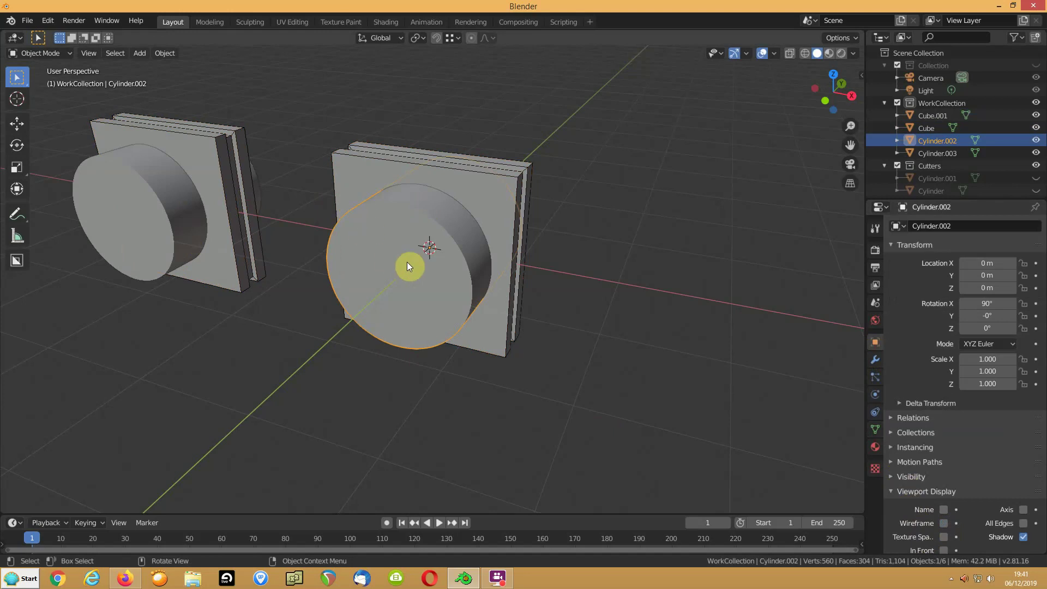
pyautogui.keyDown('shift'); pyautogui.click(482, 214); pyautogui.keyUp('shift')
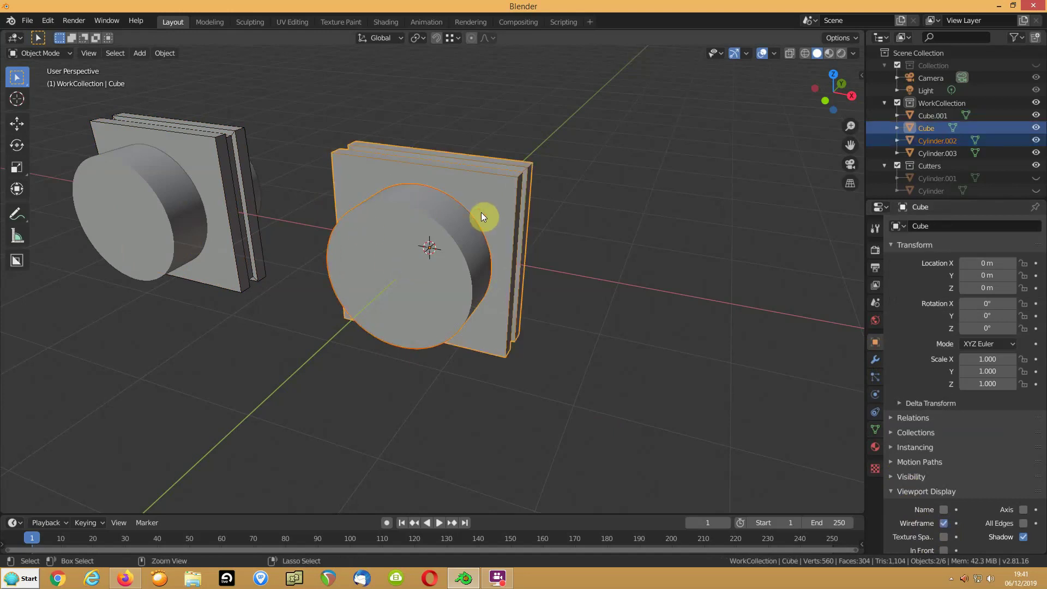
pyautogui.press('ctrl+KP_Subtract')
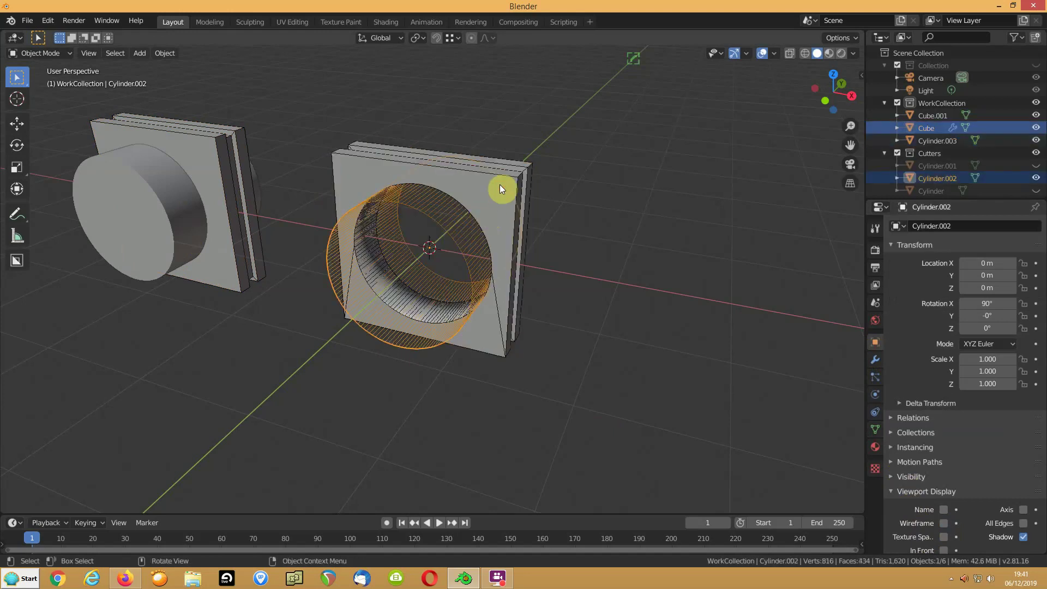
# Apply the Boolean modifier on the slab at the origin and delete its cutter cylinder
pyautogui.click(874, 362)
pyautogui.click(892, 241)
pyautogui.click(918, 262)
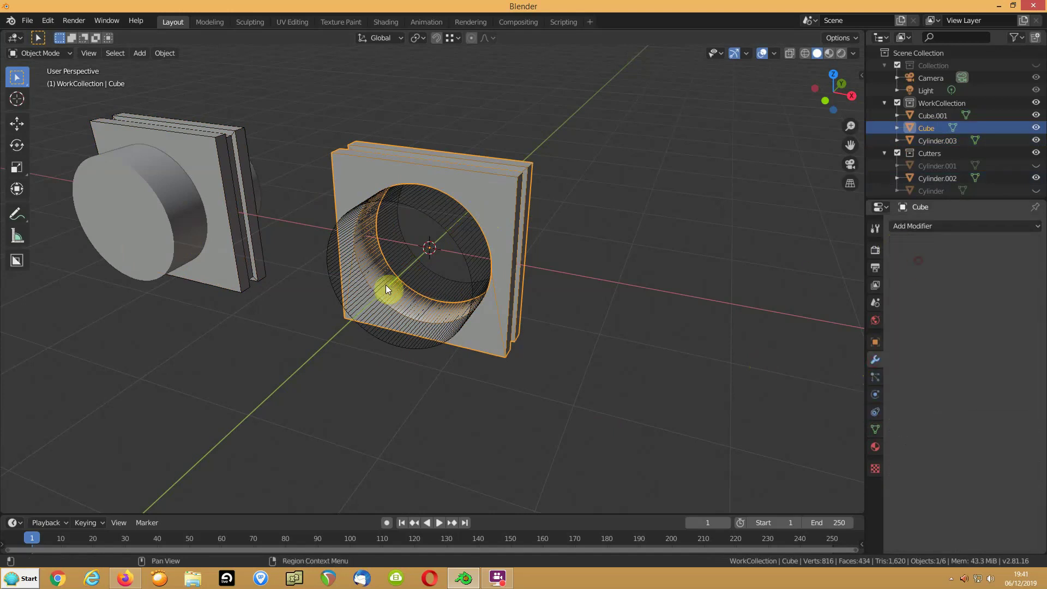
pyautogui.click(371, 331)
pyautogui.press('Delete')
# Select the slab with the round hole at the origin and enter Edit Mode on it
pyautogui.moveTo(450, 314); pyautogui.dragTo(359, 322, button='middle')
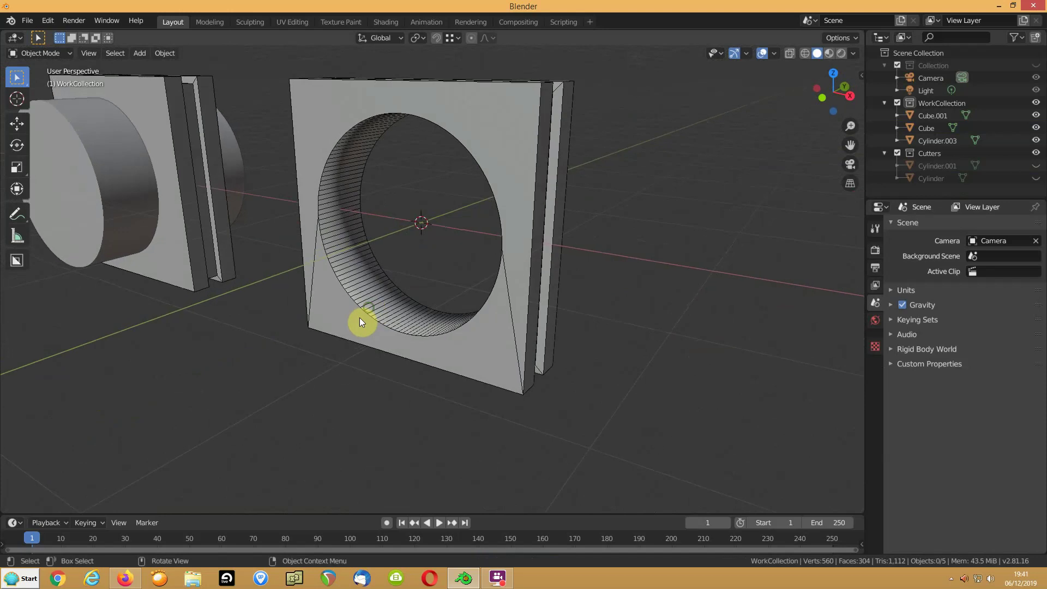
pyautogui.click(362, 311)
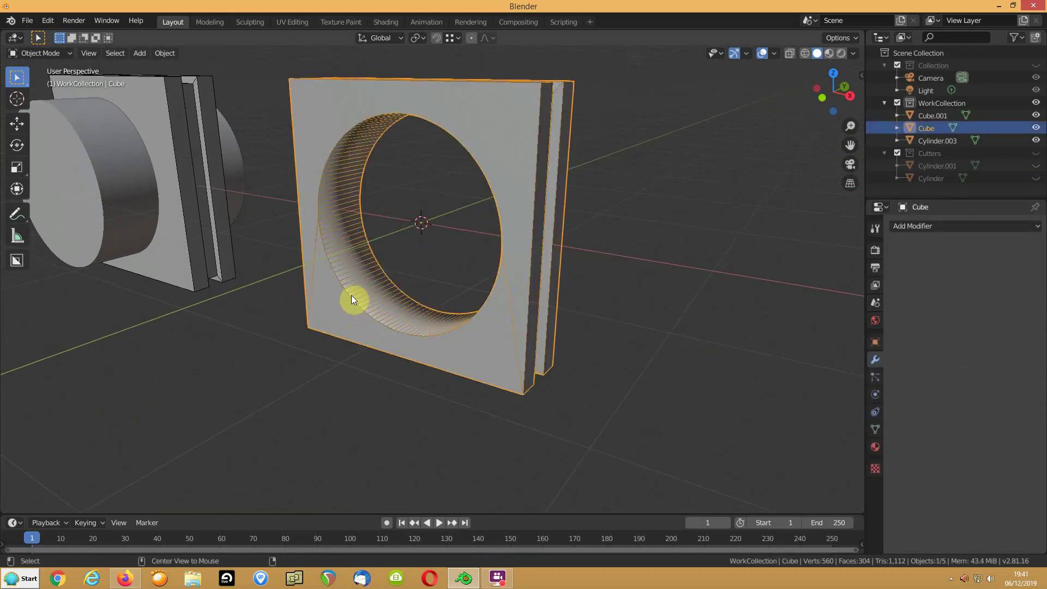
pyautogui.press('`')
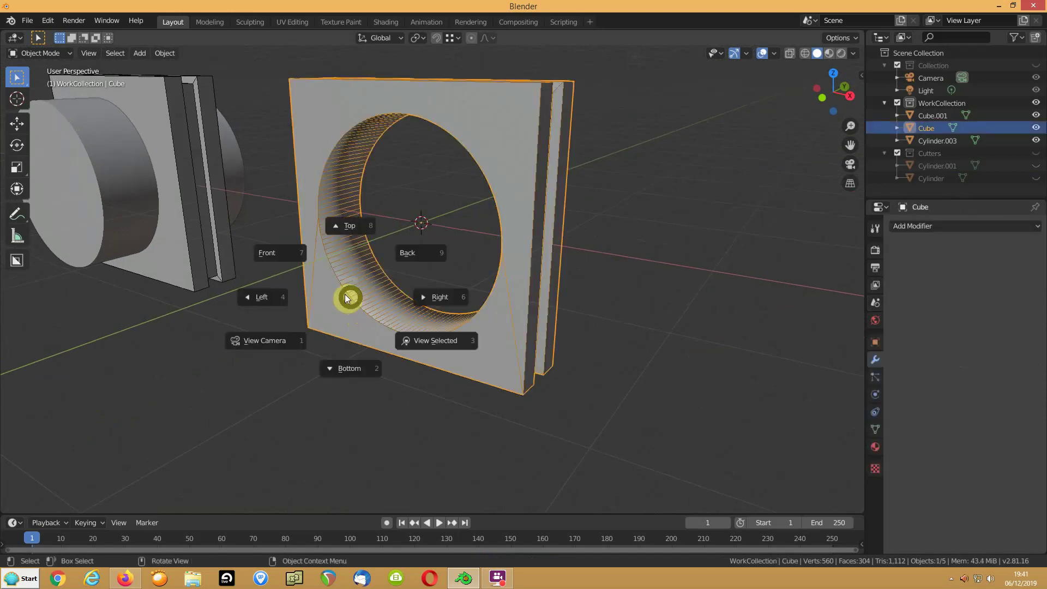
pyautogui.press('Tab')
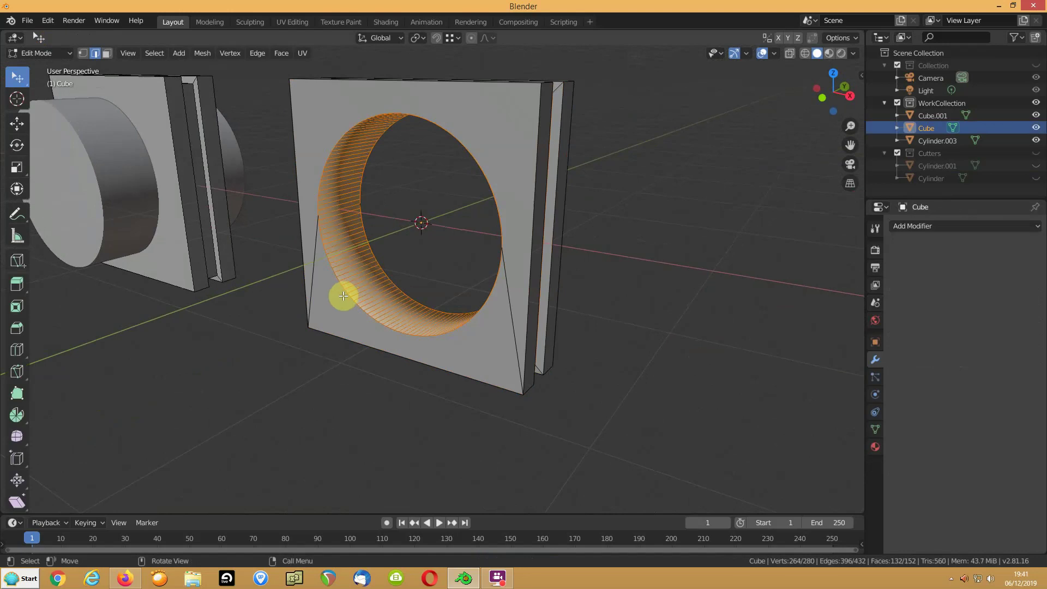
# Try to bevel the front rim of the slab's round hole by about 0.08 m
pyautogui.keyDown('alt'); pyautogui.click(344, 296); pyautogui.keyUp('alt')
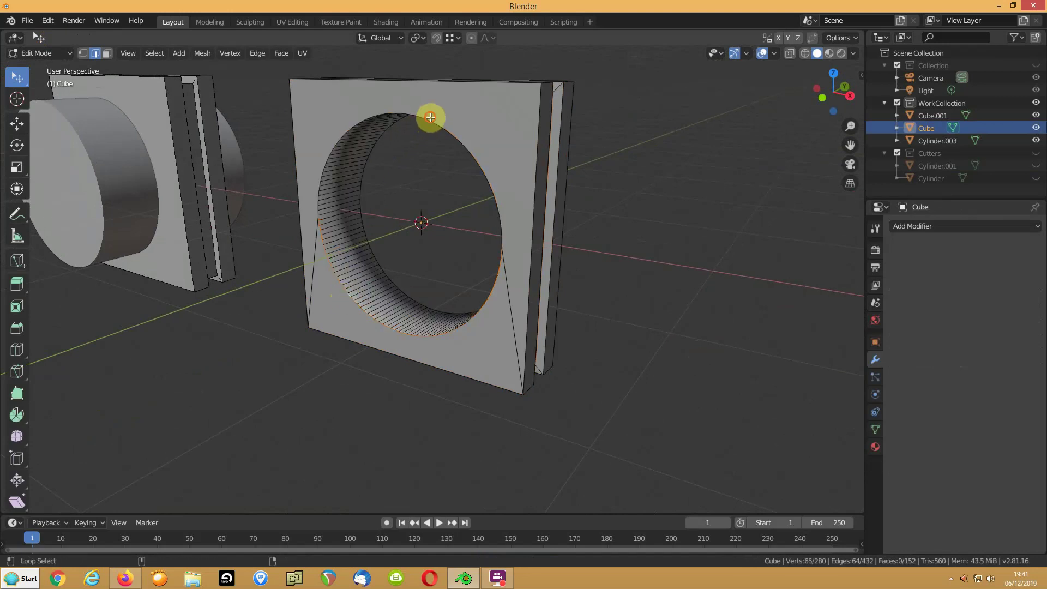
pyautogui.hotkey('ctrl', 'b')
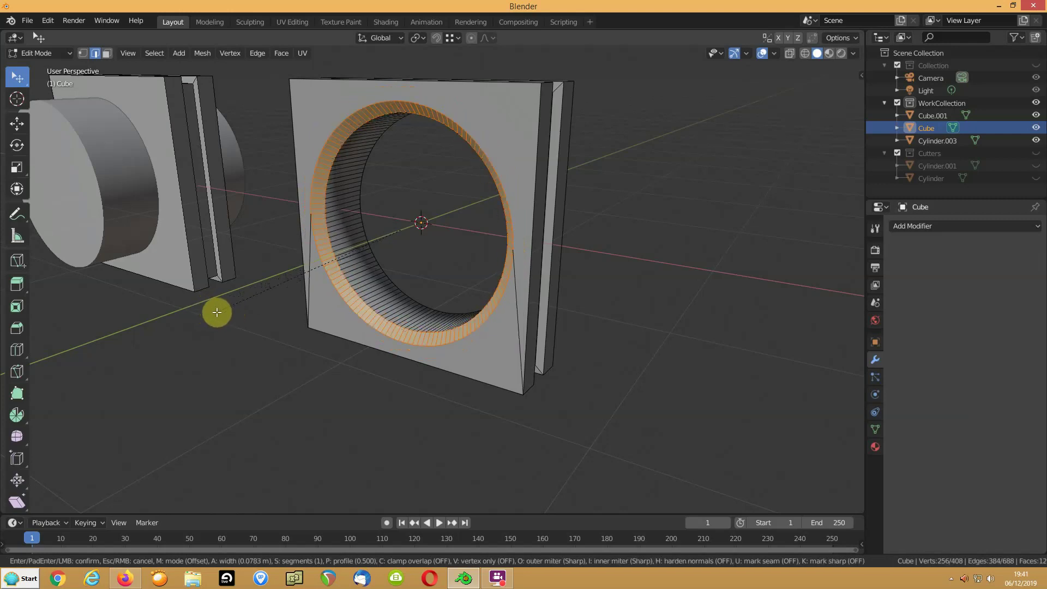
pyautogui.click(217, 312)
# Connect the hole's lower-right front rim vertex to the lower-right corner of the slab's front face with an edge
pyautogui.moveTo(327, 285); pyautogui.dragTo(411, 298, button='middle')
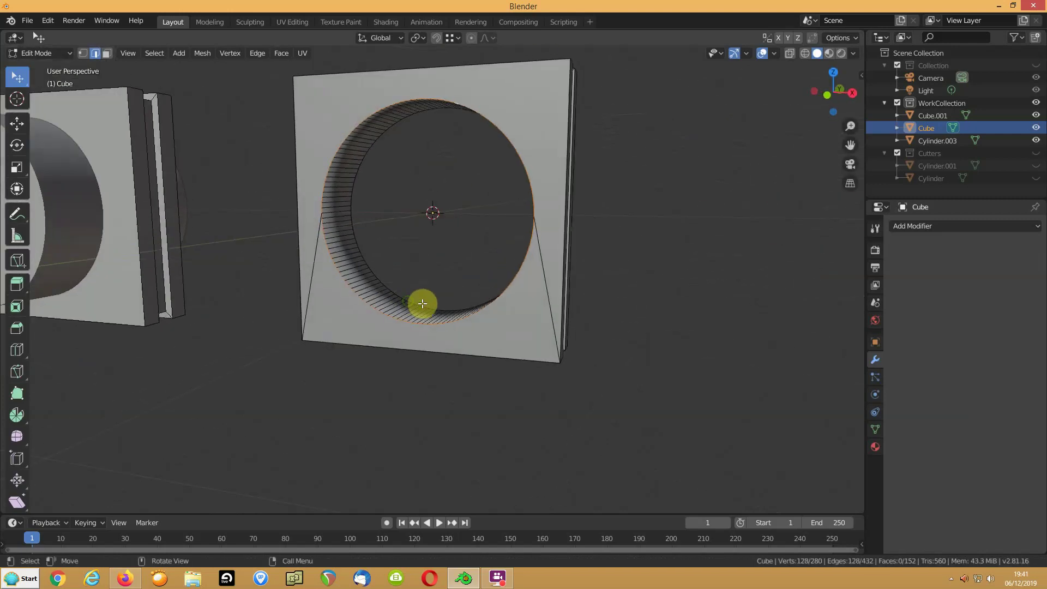
pyautogui.scroll(4, 448, 309)
pyautogui.scroll(-1, 447, 309)
pyautogui.press('1')
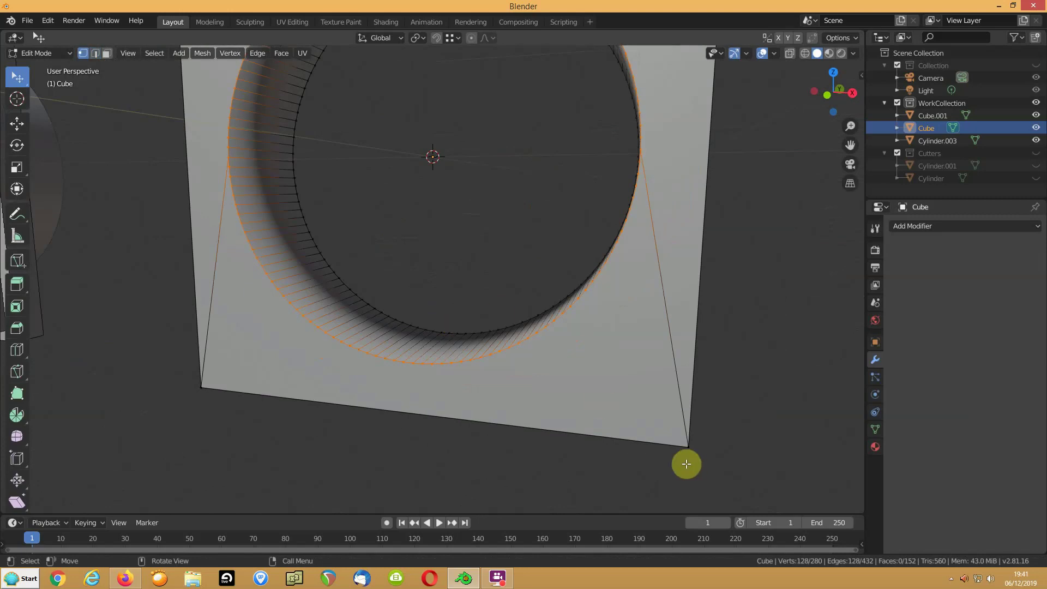
pyautogui.moveTo(632, 402); pyautogui.dragTo(648, 405, button='middle')
pyautogui.click(618, 302)
pyautogui.keyDown('shift'); pyautogui.click(702, 425); pyautogui.keyUp('shift')
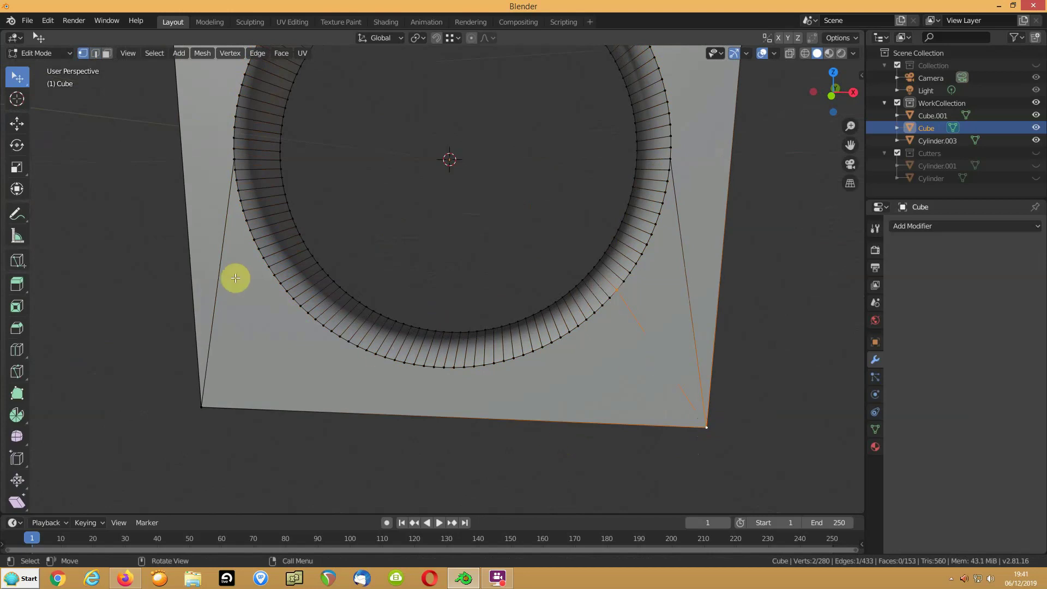
# Connect the hole's upper-left front rim vertex to the upper-left corner of the front face with an edge
pyautogui.scroll(-6, 306, 292)
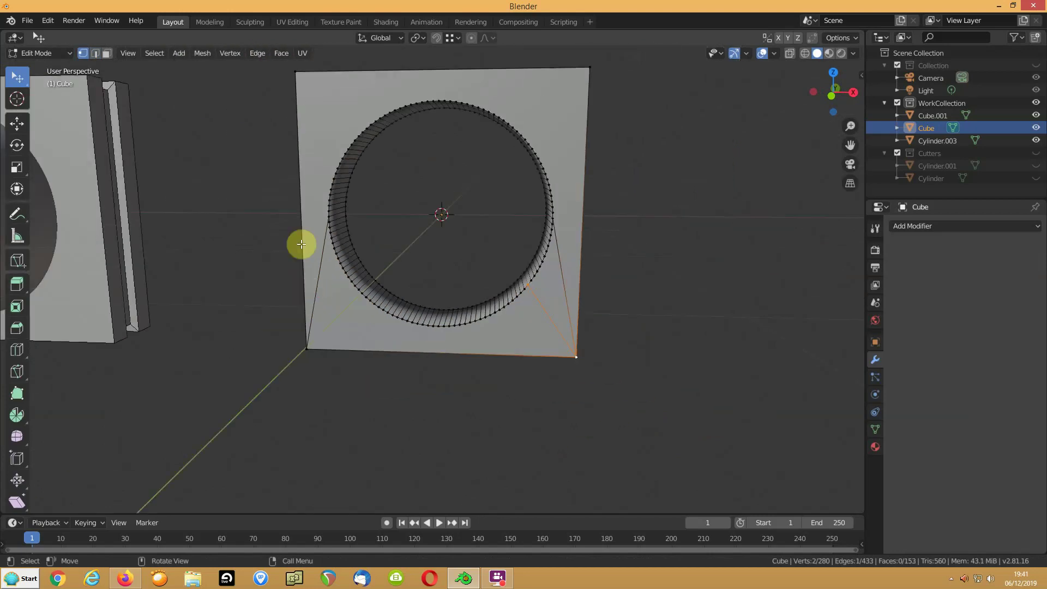
pyautogui.click(404, 221)
pyautogui.keyDown('shift'); pyautogui.click(341, 174); pyautogui.keyUp('shift')
pyautogui.press('j')
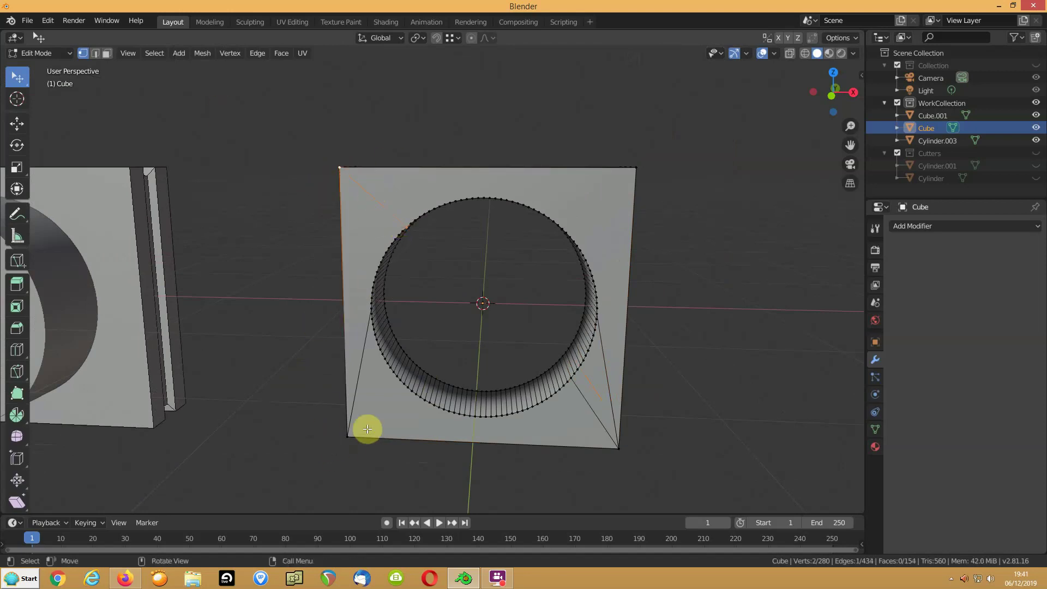
# Dissolve the two steep edges running from the hole's sides to the lower corners of the front face
pyautogui.press('2')
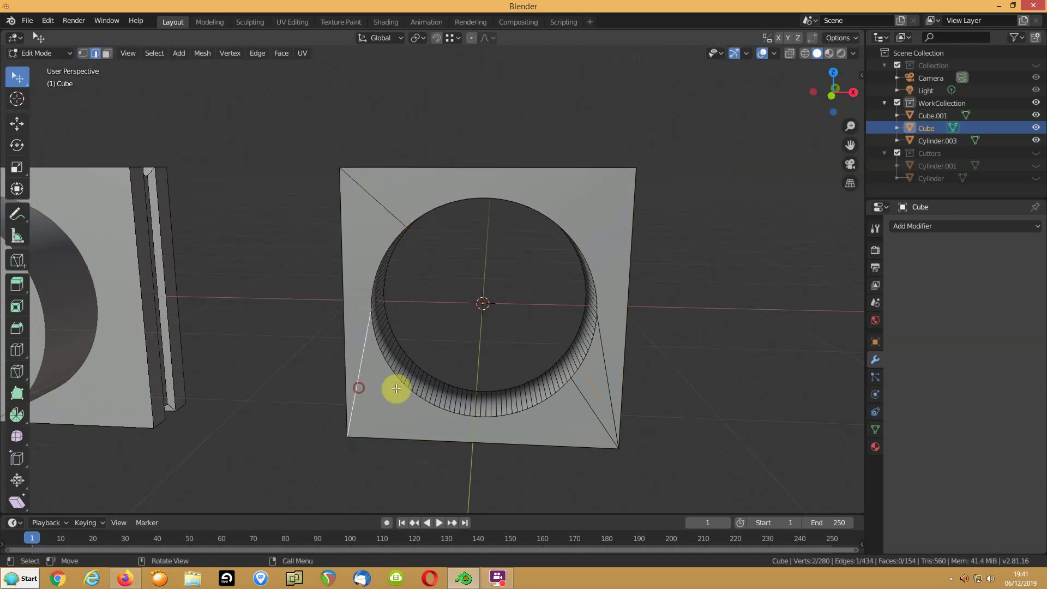
pyautogui.keyDown('shift'); pyautogui.click(605, 370); pyautogui.keyUp('shift')
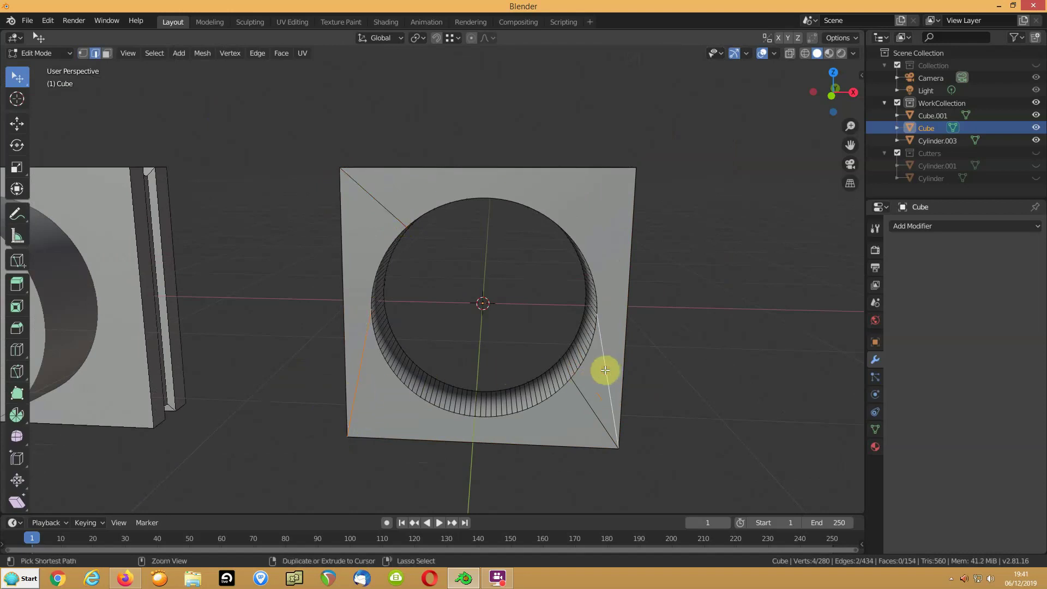
pyautogui.hotkey('ctrl', 'x')
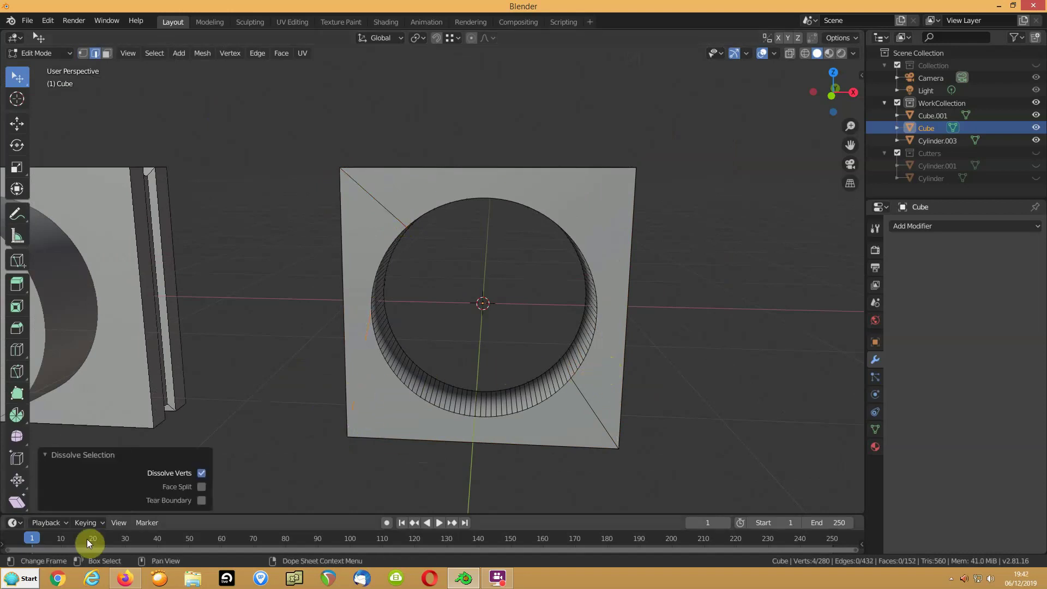
# On the slab's back face, connect the hole's rim to the lower-right and upper-left corners with diagonal edges
pyautogui.moveTo(501, 411); pyautogui.dragTo(475, 385, button='middle')
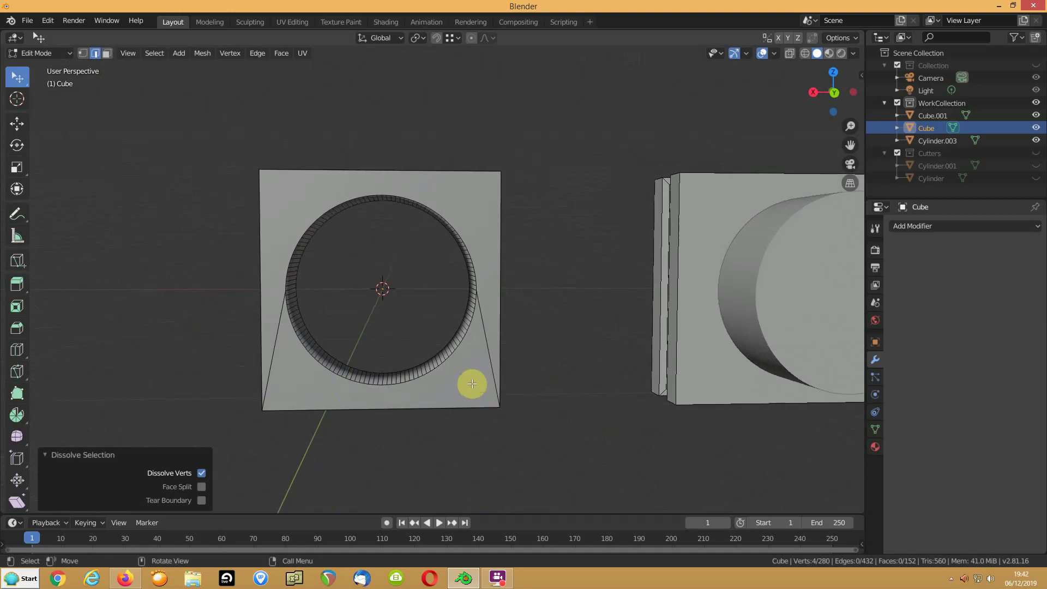
pyautogui.press('1')
pyautogui.click(458, 351)
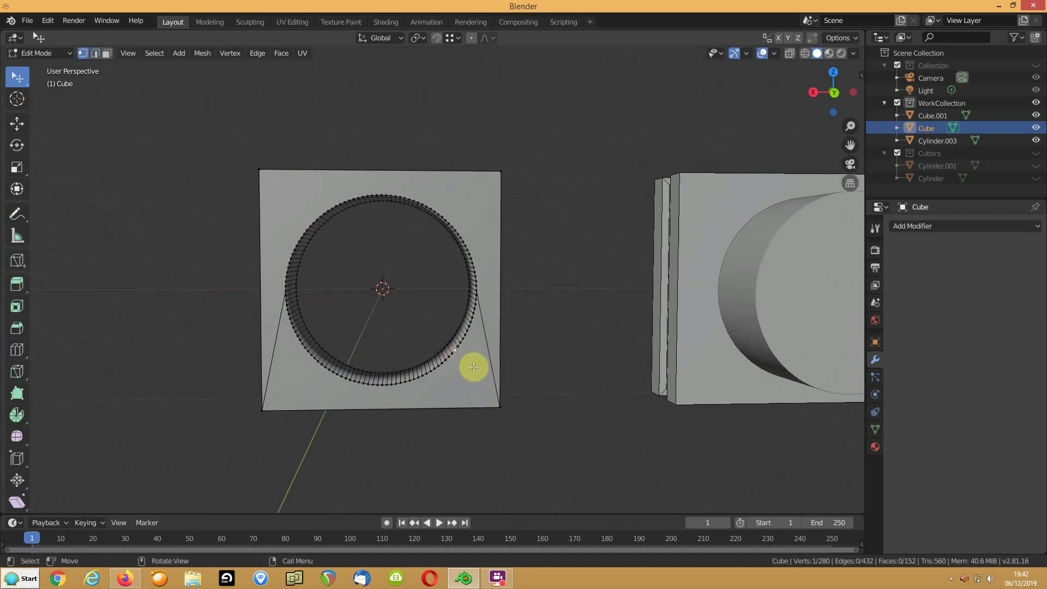
pyautogui.keyDown('shift'); pyautogui.click(496, 402); pyautogui.keyUp('shift')
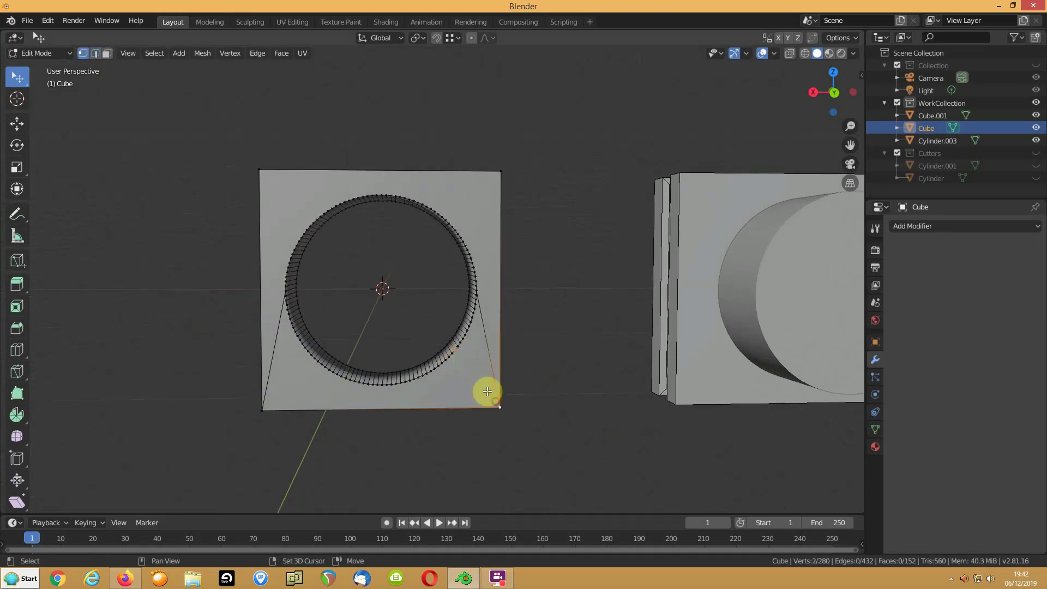
pyautogui.press('j')
pyautogui.click(310, 210)
pyautogui.keyDown('shift'); pyautogui.click(265, 174); pyautogui.keyUp('shift')
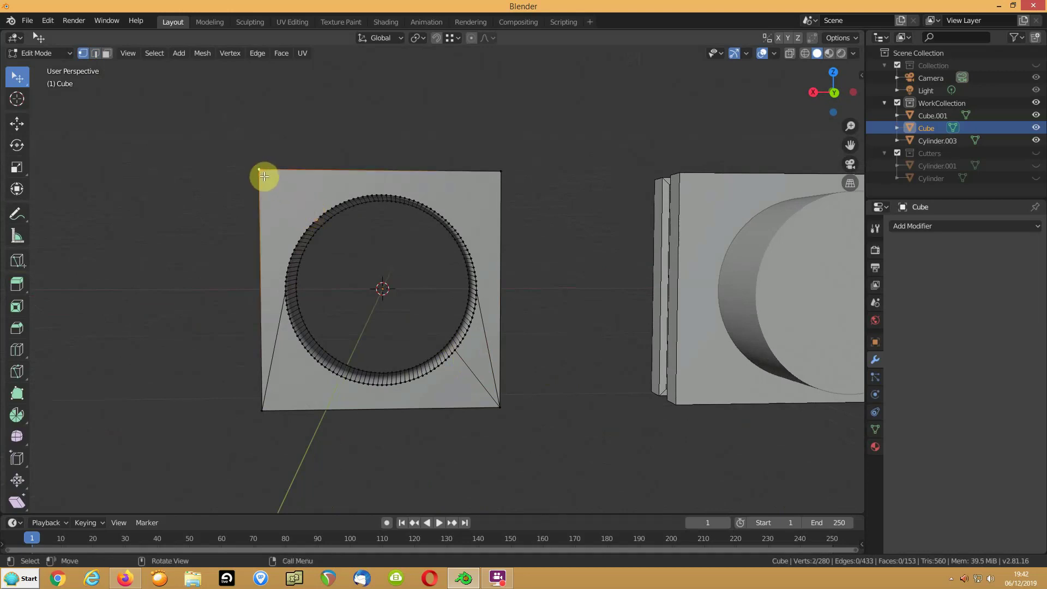
# Dissolve the two steep edges from the hole's sides to the lower corners of the back face
pyautogui.press('2')
pyautogui.click(279, 341)
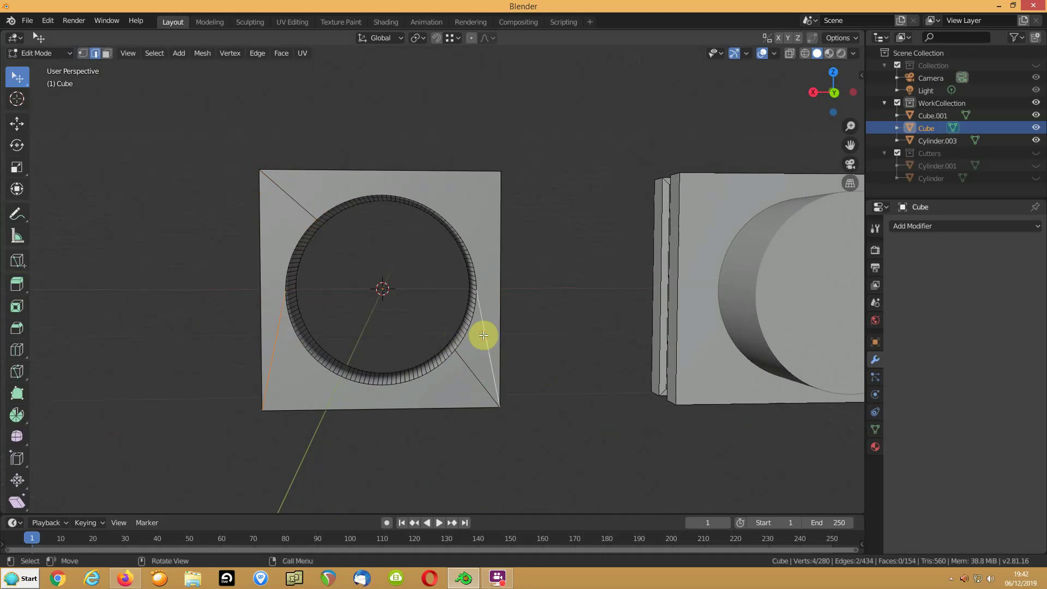
pyautogui.hotkey('ctrl', 'x')
# Select the hole's complete front rim and bevel it with a width of about 0.122 m and one segment
pyautogui.moveTo(405, 294); pyautogui.dragTo(437, 299, button='middle')
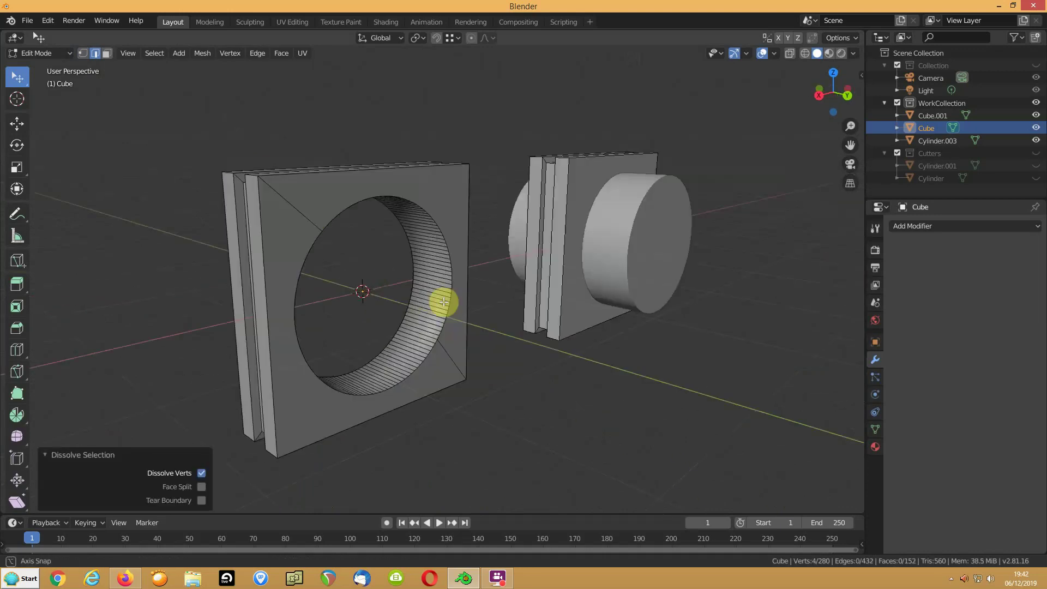
pyautogui.moveTo(273, 278); pyautogui.dragTo(407, 297, button='middle')
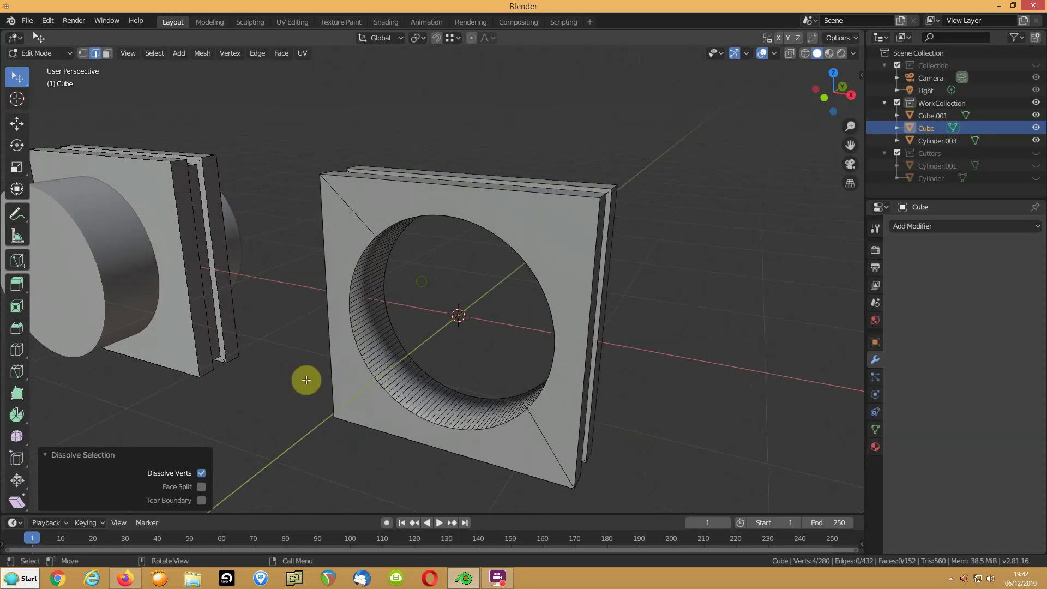
pyautogui.keyDown('alt'); pyautogui.click(361, 383); pyautogui.keyUp('alt')
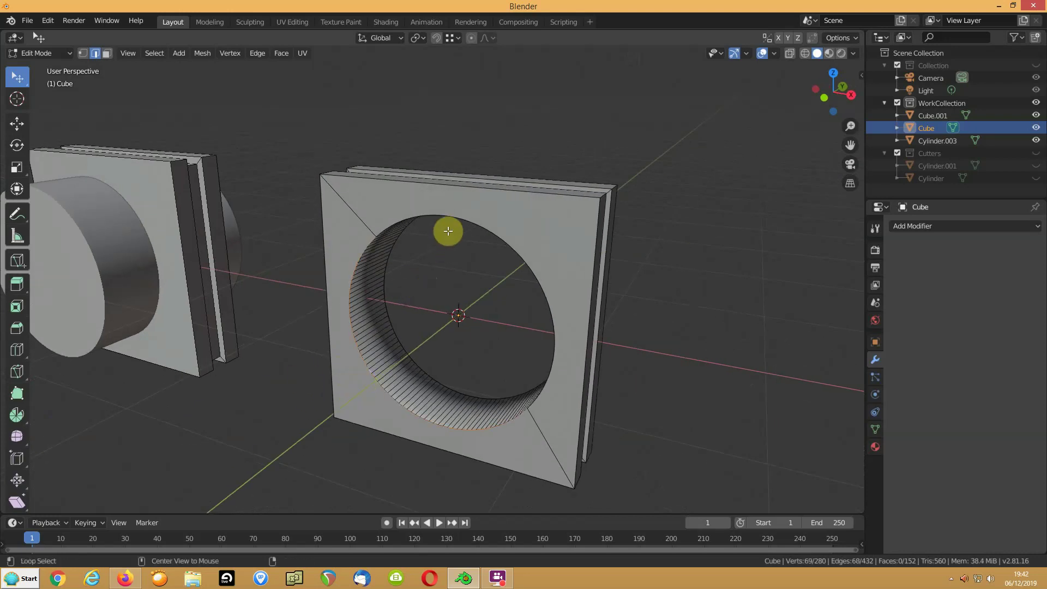
pyautogui.keyDown('alt'); pyautogui.click(479, 216); pyautogui.keyUp('alt')
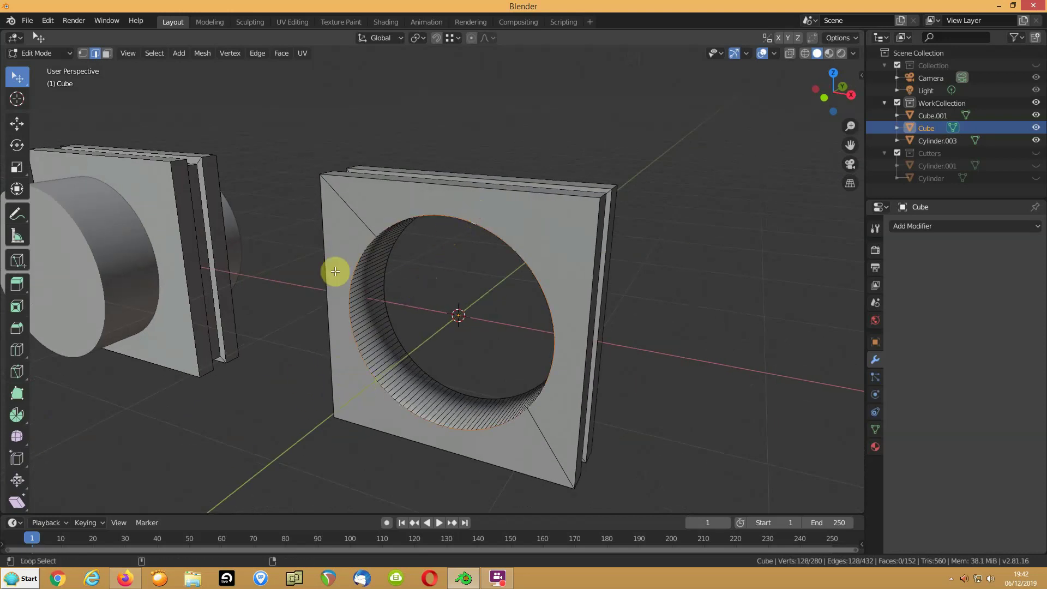
pyautogui.hotkey('ctrl', 'b')
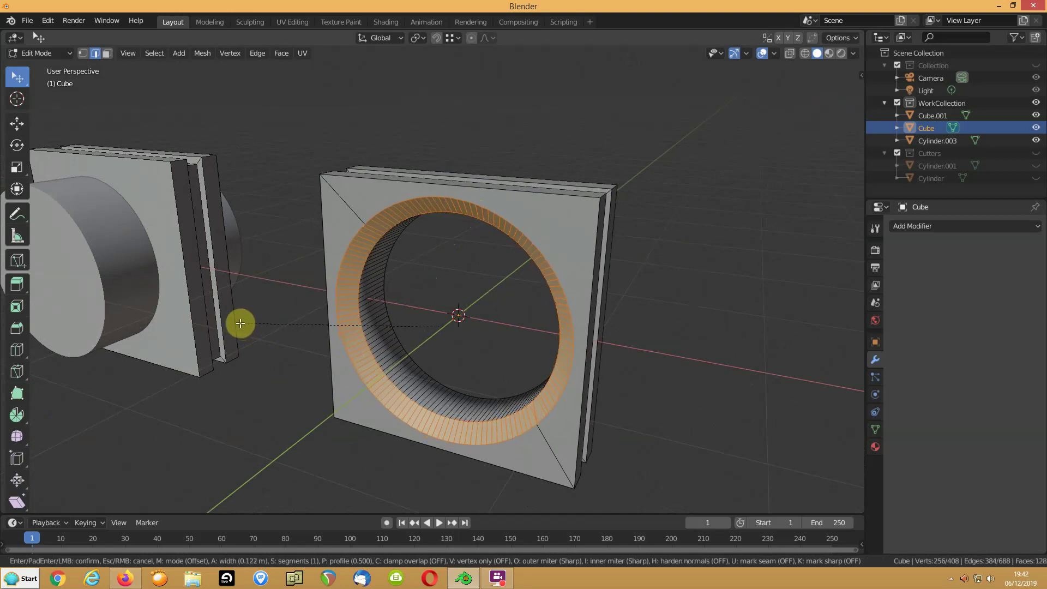
pyautogui.click(240, 323)
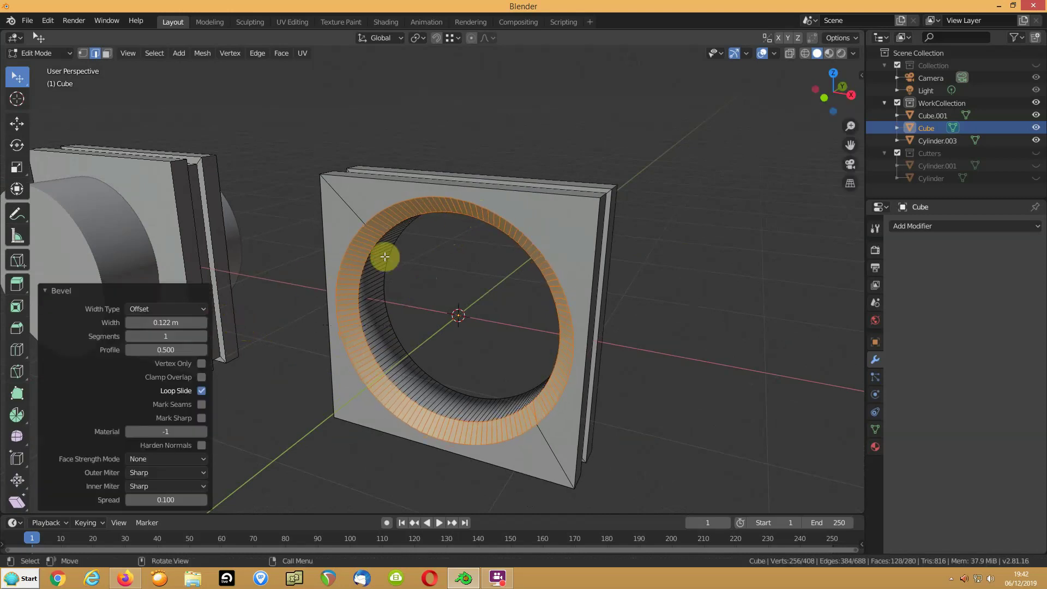
# Return to Object Mode and turn off the Wireframe viewport display for the holed slab
pyautogui.click(283, 274)
pyautogui.press('Tab')
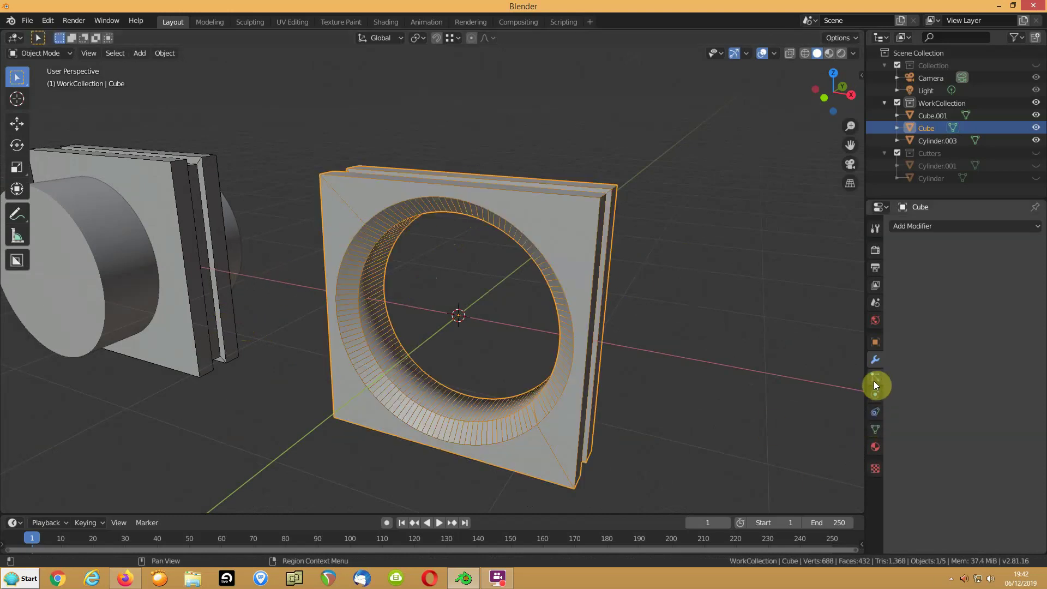
pyautogui.click(875, 343)
pyautogui.click(944, 525)
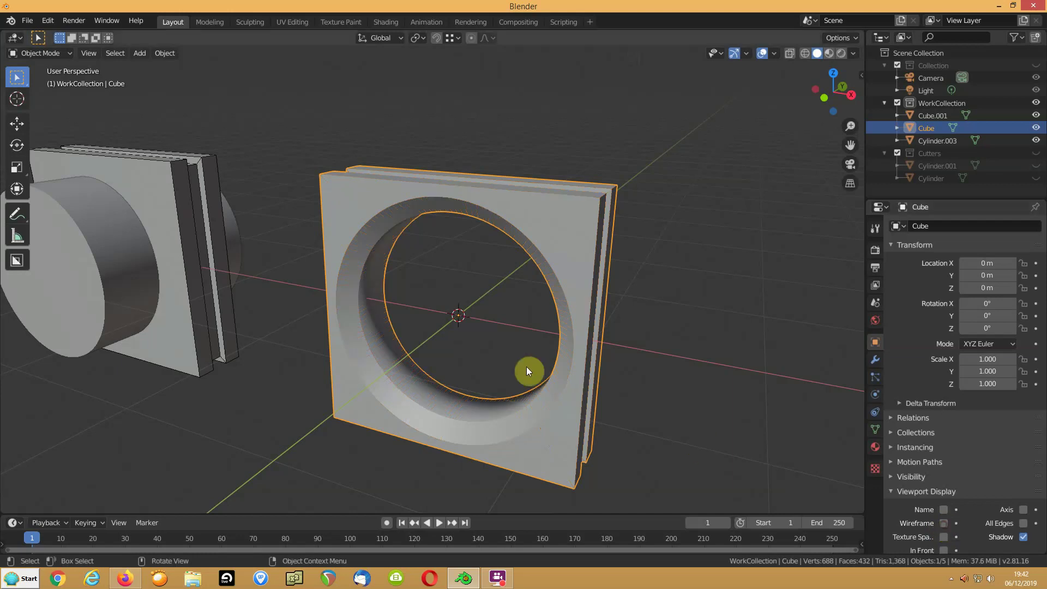
# Shade the holed slab smooth and enable Auto Smooth with a 40° angle
pyautogui.moveTo(447, 383); pyautogui.dragTo(415, 346, button='middle')
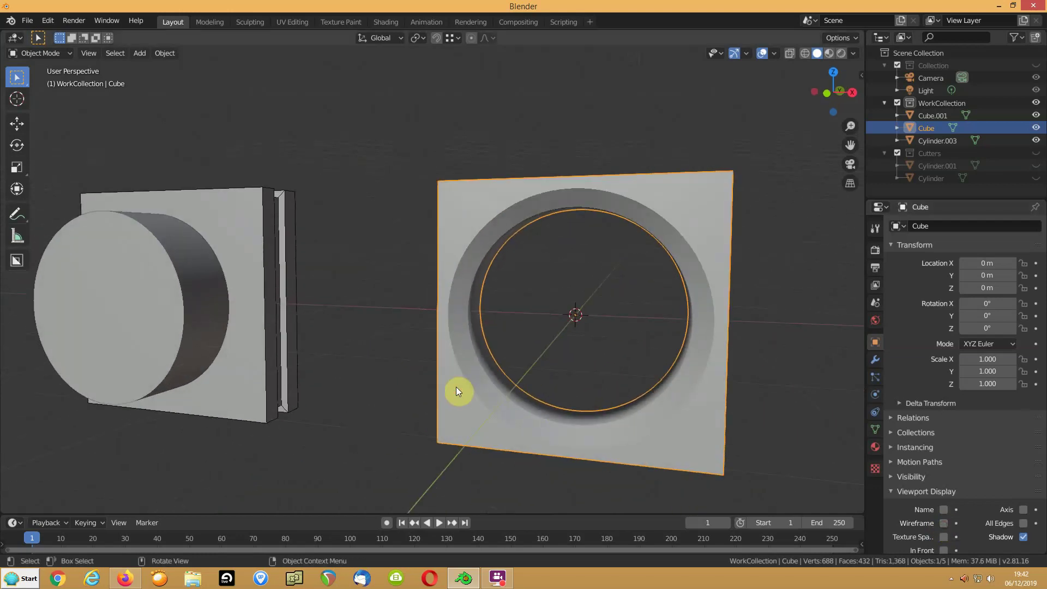
pyautogui.press('q')
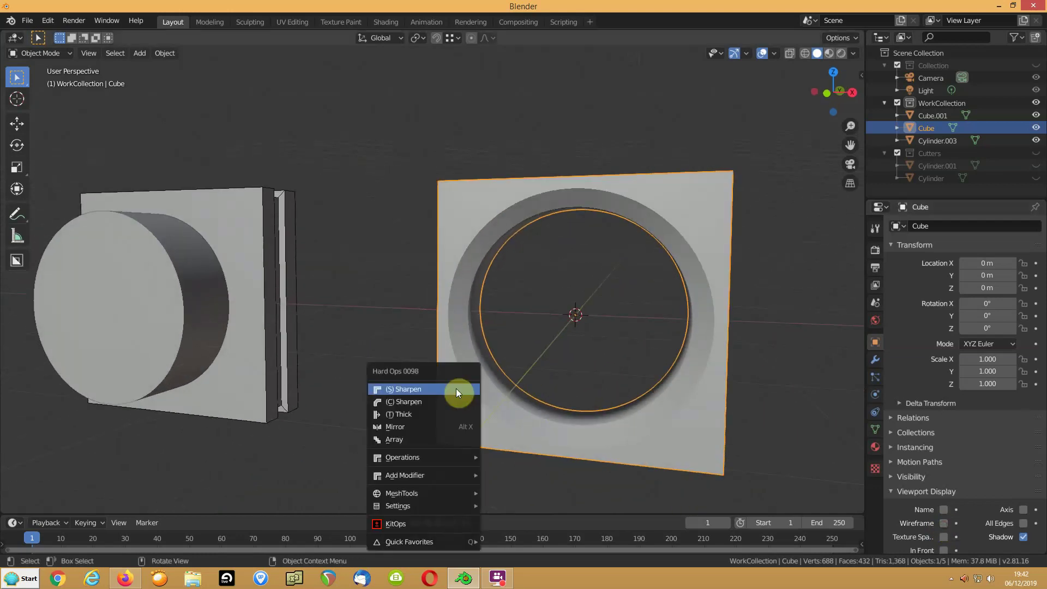
pyautogui.rightClick(472, 357)
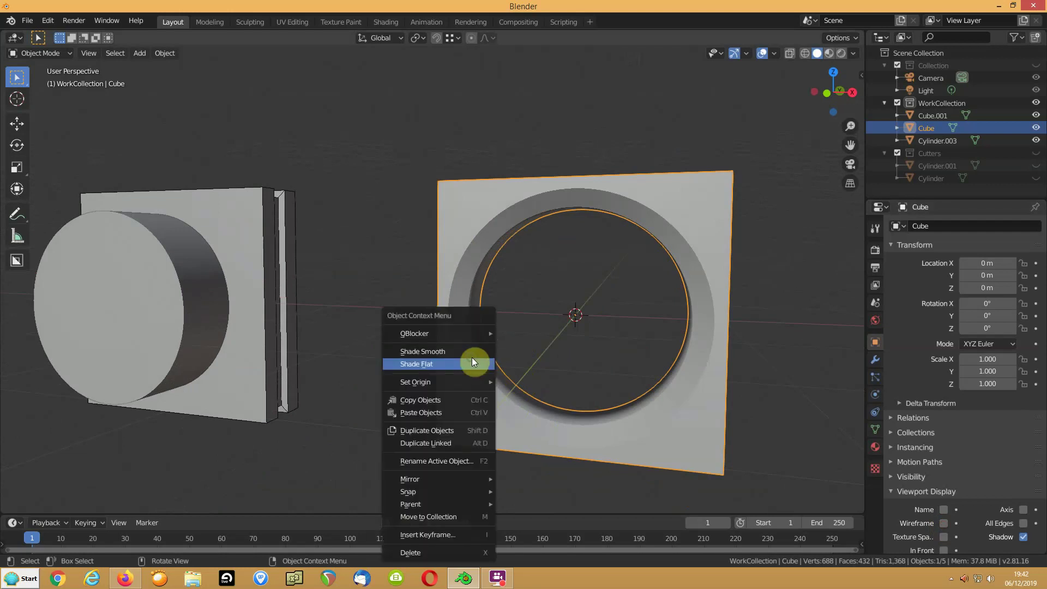
pyautogui.click(460, 352)
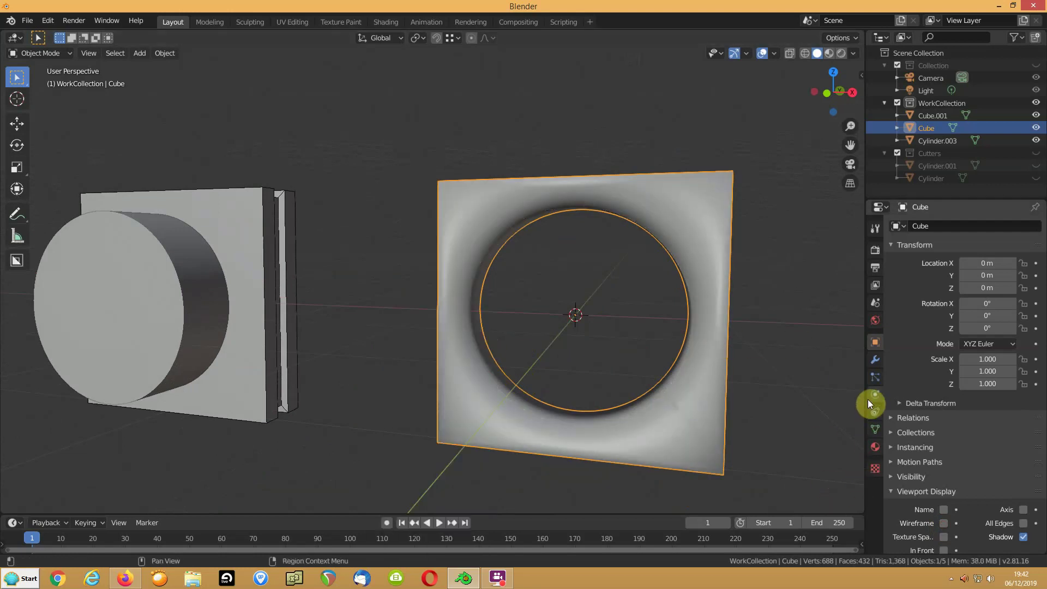
pyautogui.click(874, 432)
pyautogui.click(911, 451)
pyautogui.click(976, 469)
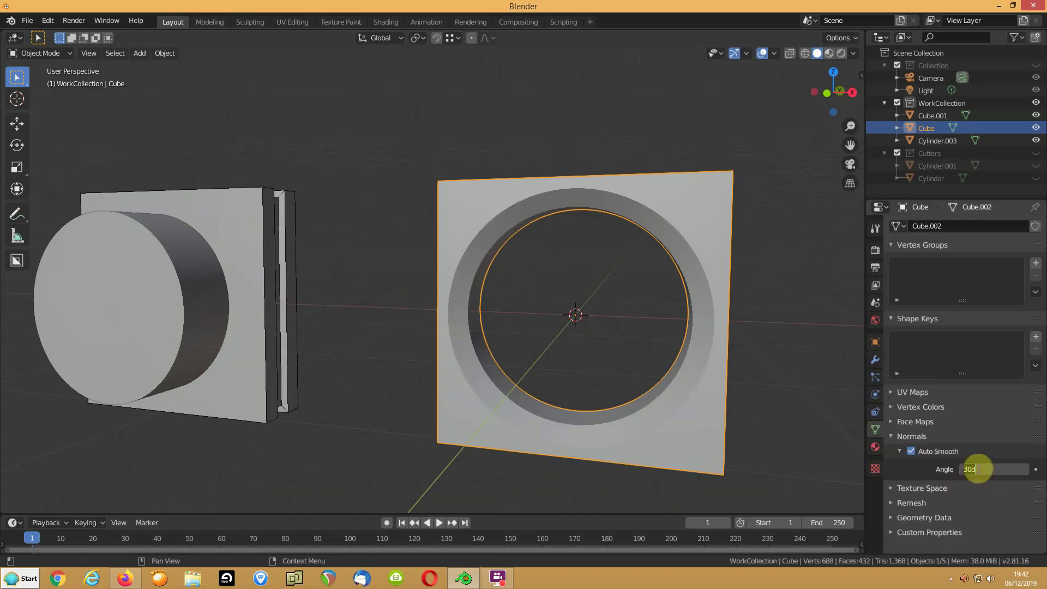
# Select the second slab behind the cylinder and add one centred horizontal loop cut around it in Edit Mode
pyautogui.moveTo(498, 338); pyautogui.dragTo(474, 381, button='middle')
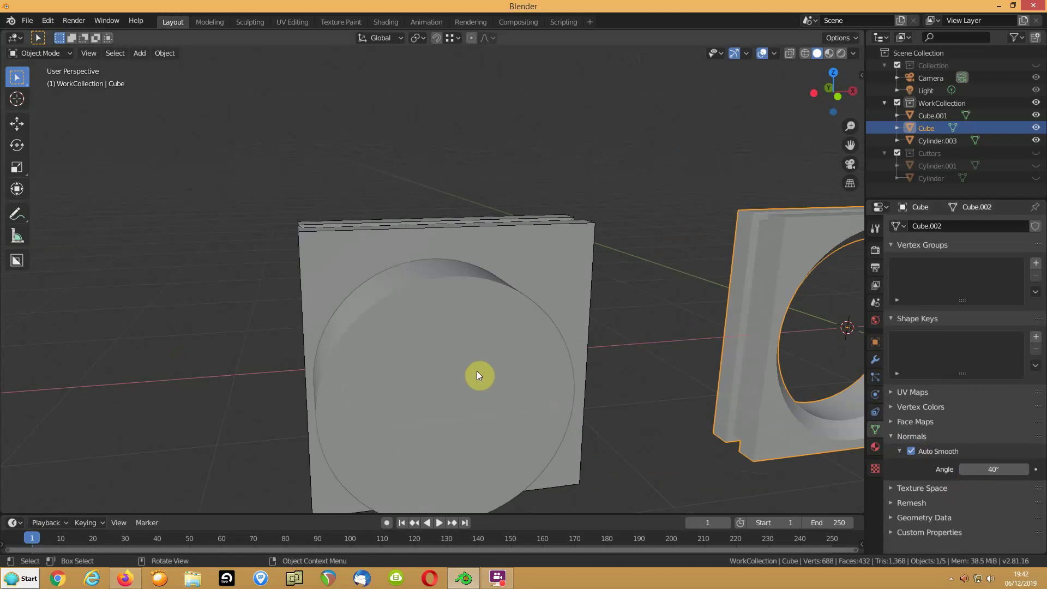
pyautogui.click(478, 378)
pyautogui.moveTo(557, 355); pyautogui.dragTo(502, 346, button='middle')
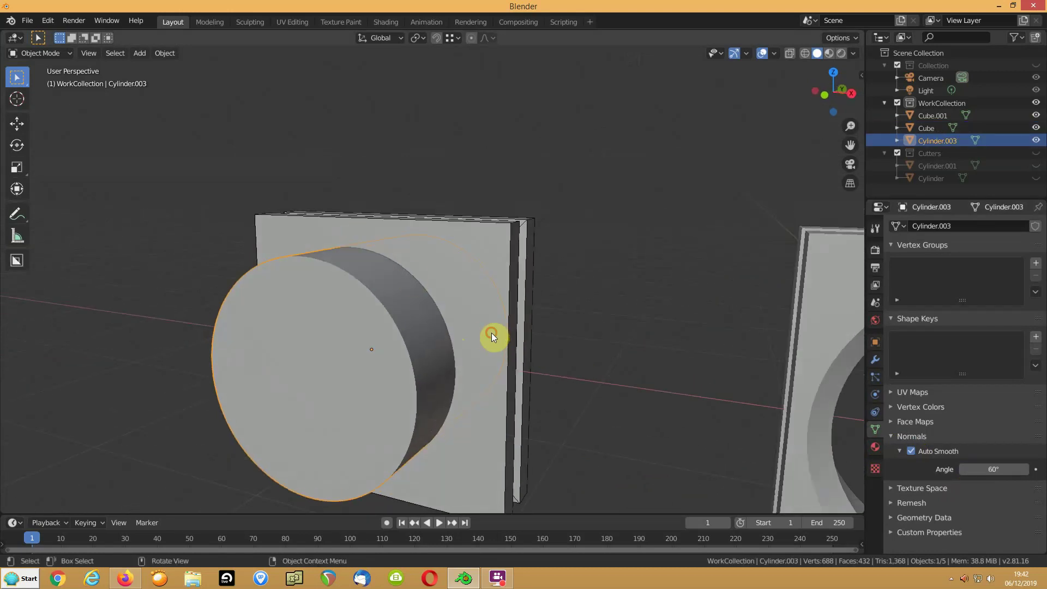
pyautogui.click(492, 334)
pyautogui.press('Tab')
pyautogui.hotkey('ctrl', 'r')
pyautogui.click(494, 338)
pyautogui.rightClick(494, 338)
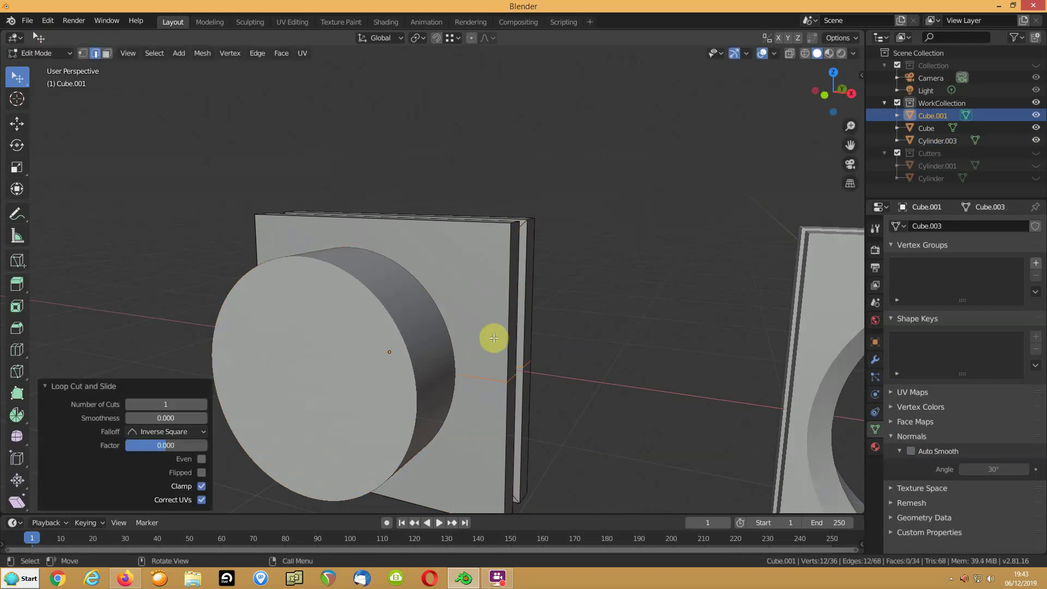
# In wireframe shading, move the slab's horizontal edge loop up about 0.078 m along global Z, and return to solid shading
pyautogui.moveTo(395, 391); pyautogui.dragTo(443, 344, button='middle')
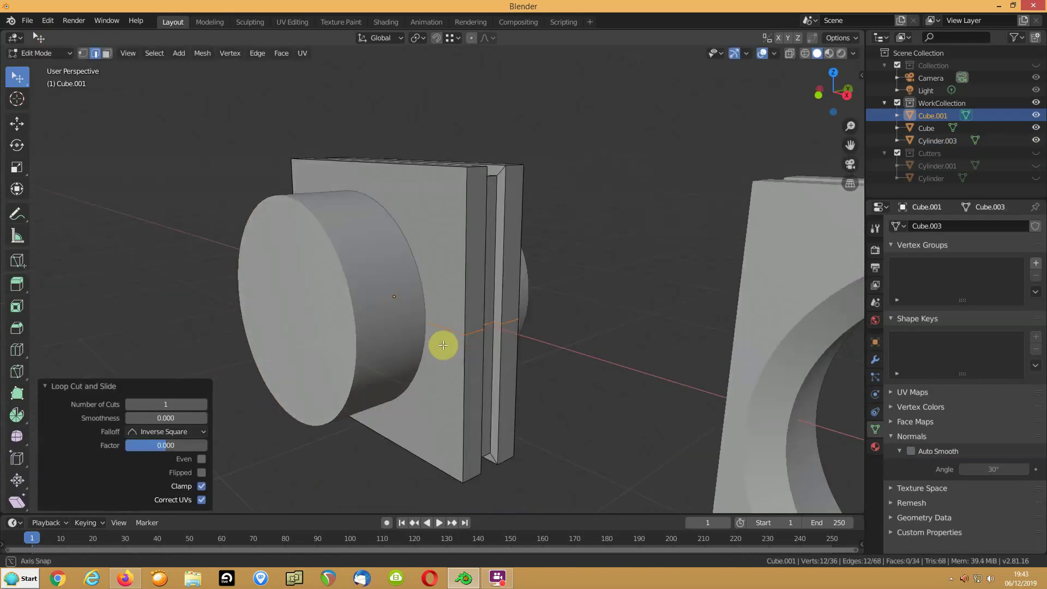
pyautogui.scroll(1, 376, 350)
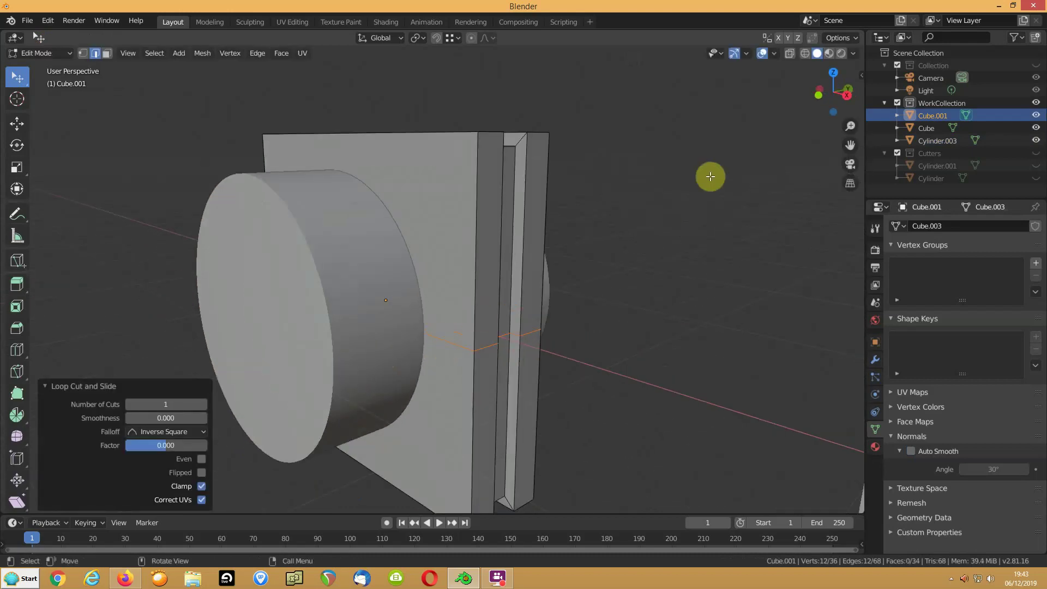
pyautogui.click(805, 53)
pyautogui.moveTo(400, 316)
pyautogui.mouseDown(button='middle')
pyautogui.moveTo(404, 292)
pyautogui.moveTo(420, 297)
pyautogui.mouseUp(button='middle')
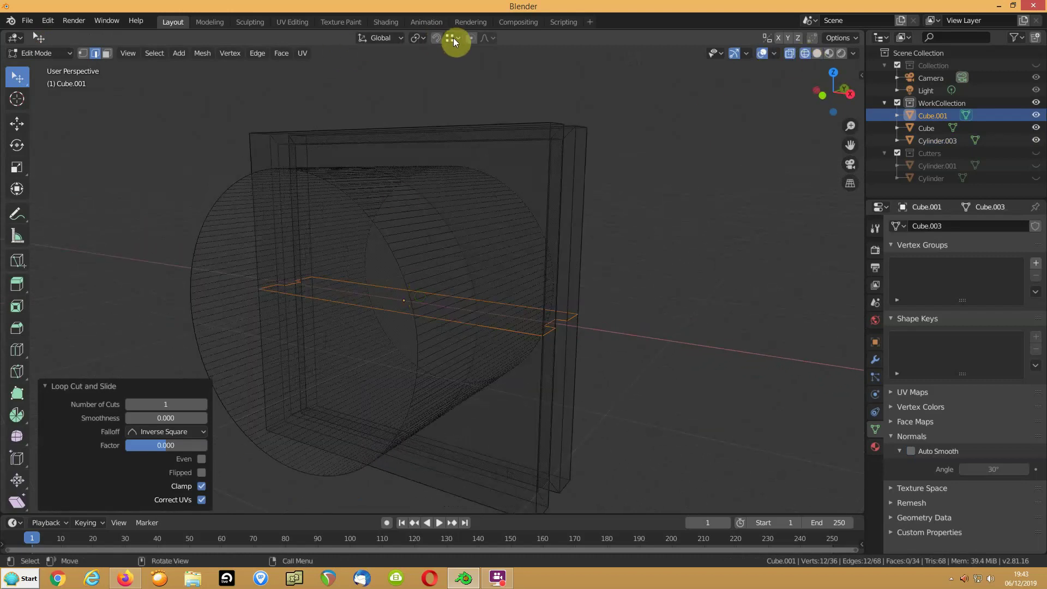
pyautogui.click(451, 38)
pyautogui.moveTo(351, 393); pyautogui.dragTo(367, 341, button='middle')
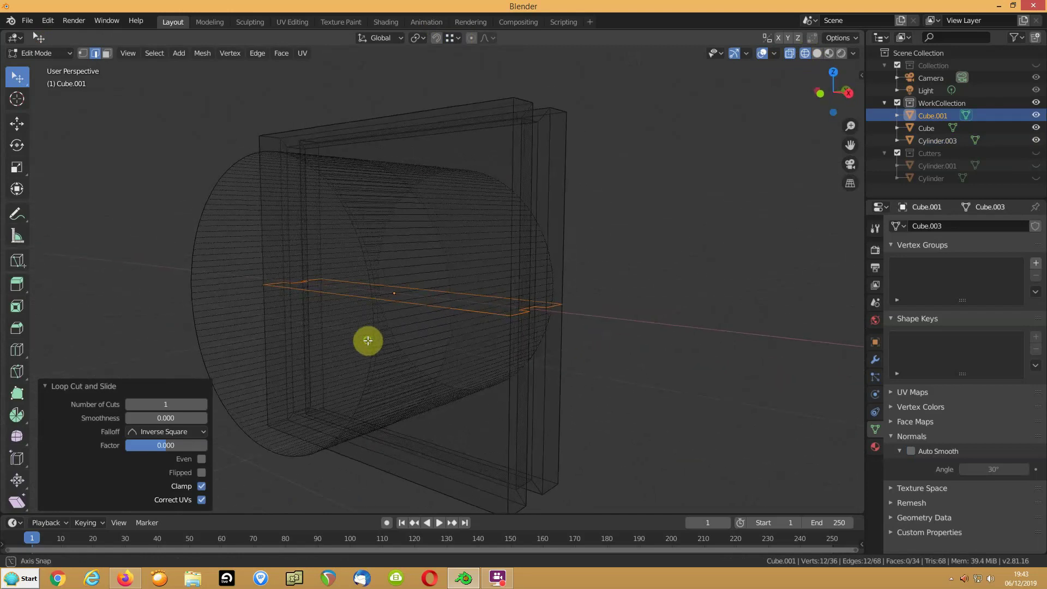
pyautogui.press('g')
pyautogui.press('z')
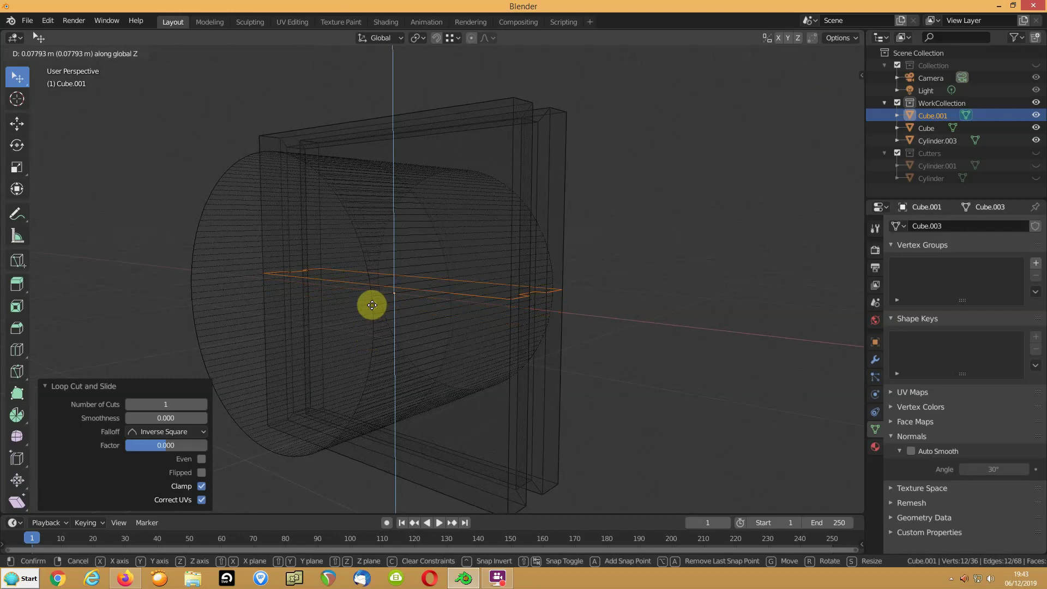
pyautogui.click(372, 304)
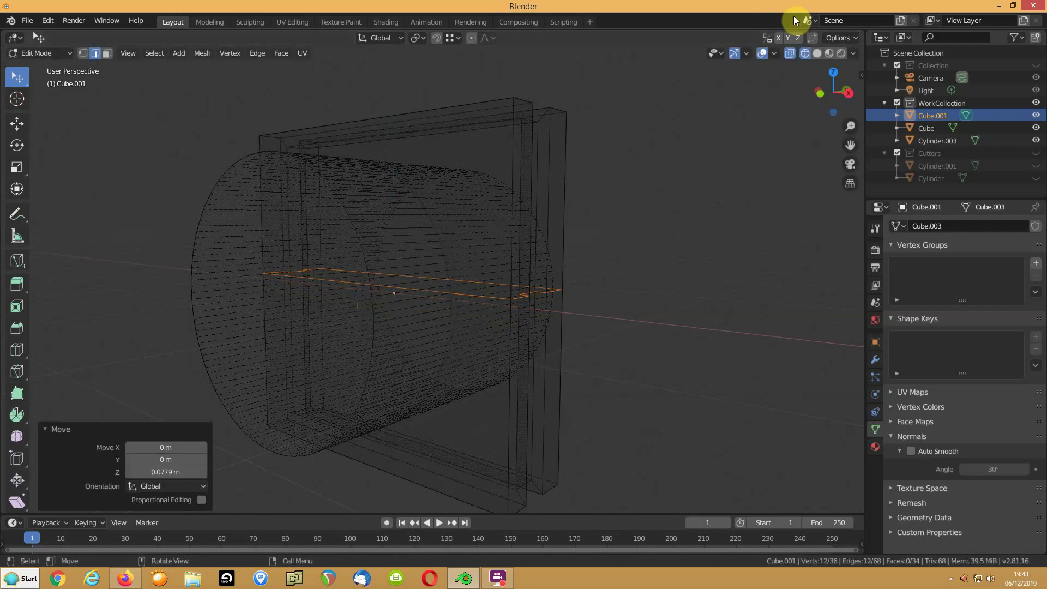
pyautogui.click(821, 54)
pyautogui.moveTo(434, 180); pyautogui.dragTo(444, 192, button='middle')
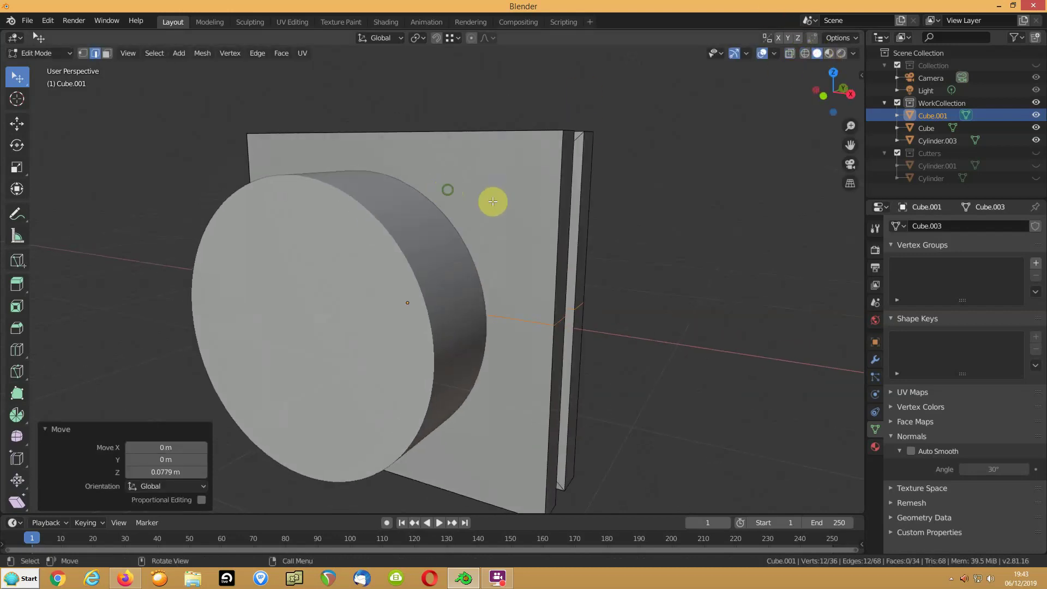
# Return to Object Mode, select the cylinder cutting through the slab and turn on its Wireframe viewport display
pyautogui.press('Tab')
pyautogui.click(357, 235)
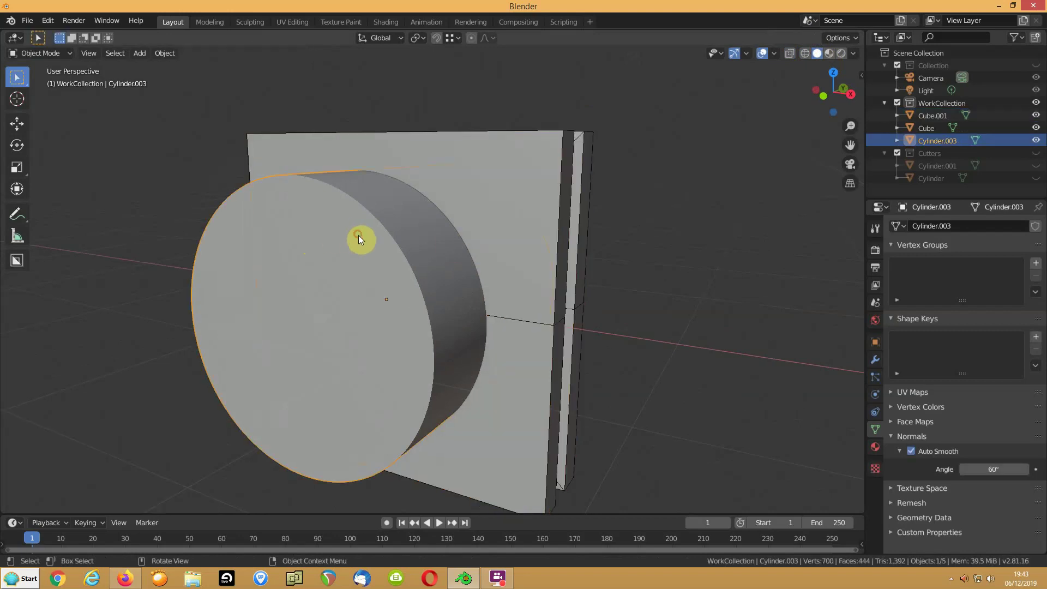
pyautogui.click(875, 344)
pyautogui.click(943, 522)
pyautogui.moveTo(553, 374); pyautogui.dragTo(485, 345, button='middle')
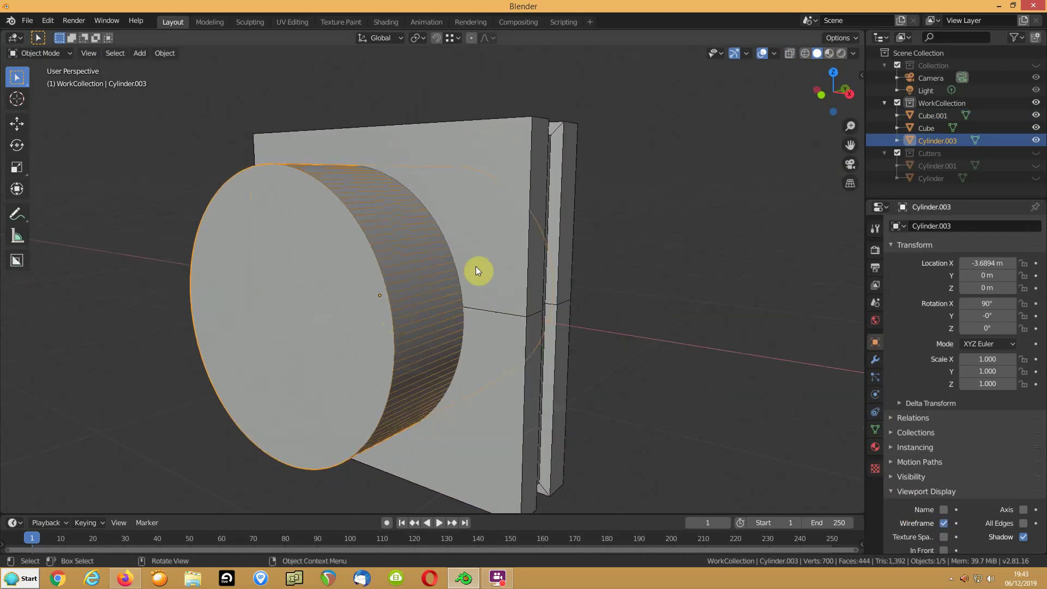
# Try a Boolean difference of the off-centre cylinder from the slab, and undo it
pyautogui.keyDown('shift'); pyautogui.click(521, 228); pyautogui.keyUp('shift')
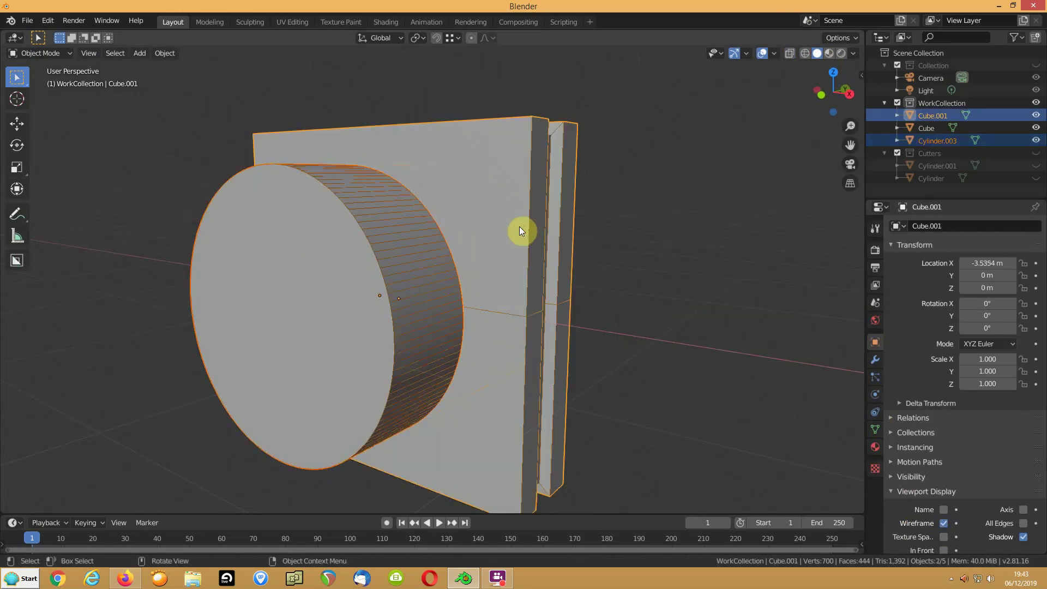
pyautogui.press('ctrl+KP_Subtract')
pyautogui.moveTo(509, 222); pyautogui.dragTo(531, 233, button='middle')
pyautogui.hotkey('ctrl', 'z')
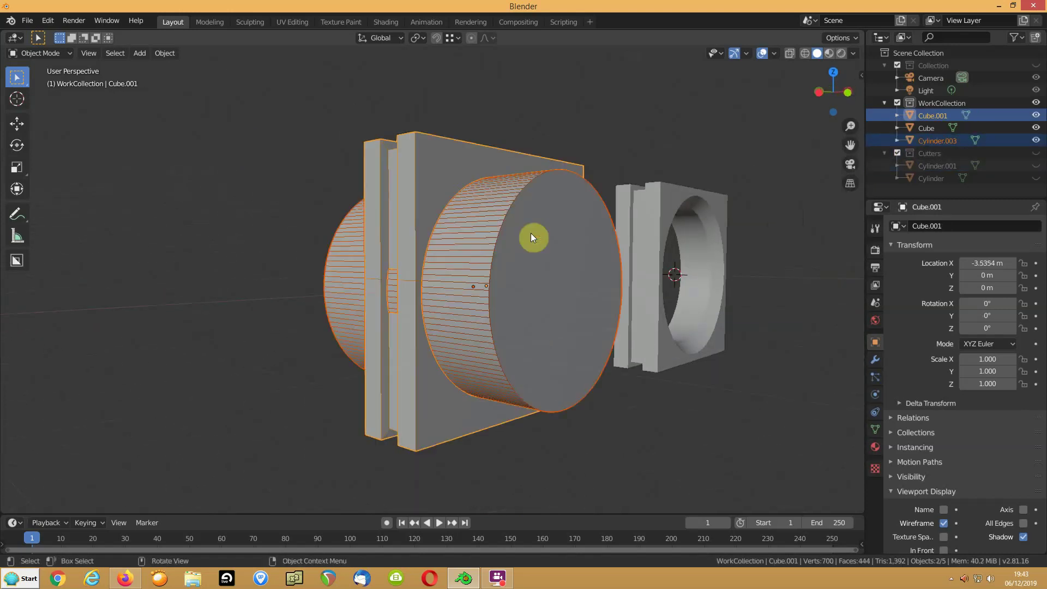
# Move the cylinder along global X to about -3.537 m so it is centred on the slab
pyautogui.click(504, 265)
pyautogui.moveTo(408, 283); pyautogui.dragTo(424, 283, button='middle')
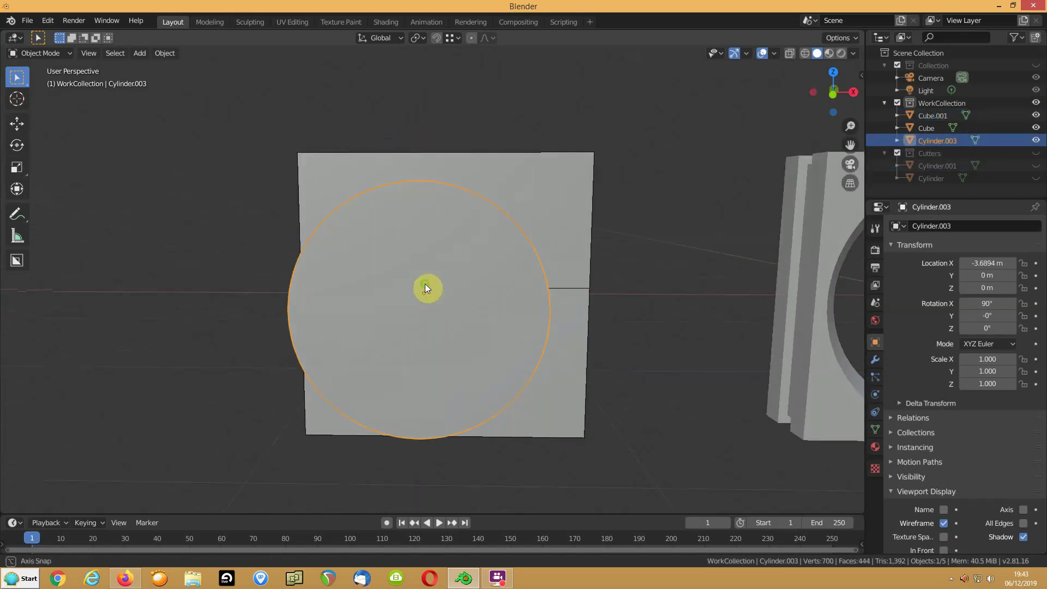
pyautogui.press('g')
pyautogui.press('x')
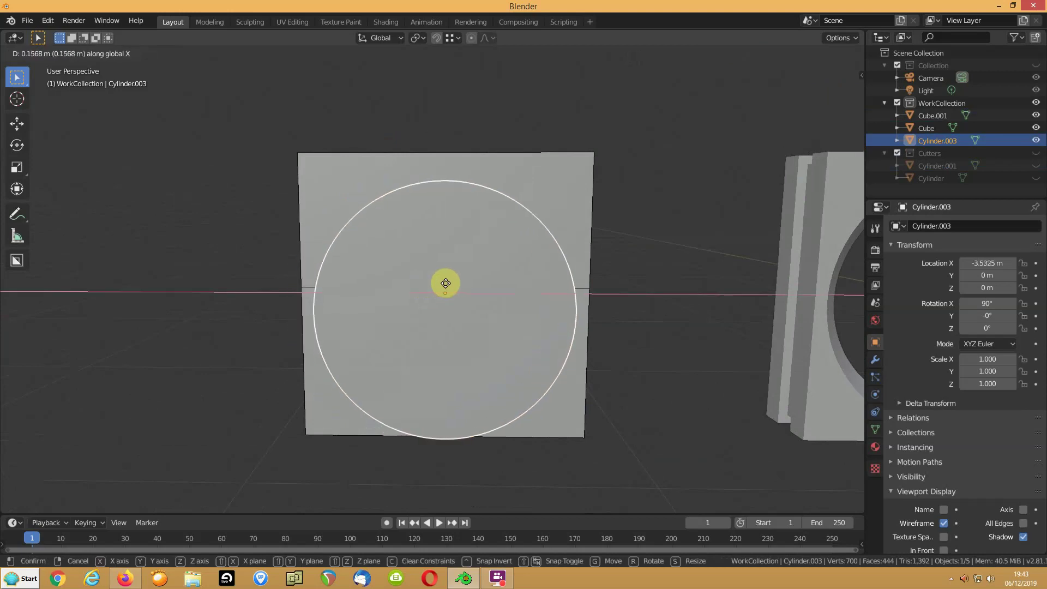
pyautogui.click(451, 285)
# Add the slab to the cylinder selection and subtract the cylinder from it with a Boolean difference
pyautogui.moveTo(450, 285); pyautogui.dragTo(487, 270, button='middle')
pyautogui.keyDown('shift'); pyautogui.click(507, 253); pyautogui.keyUp('shift')
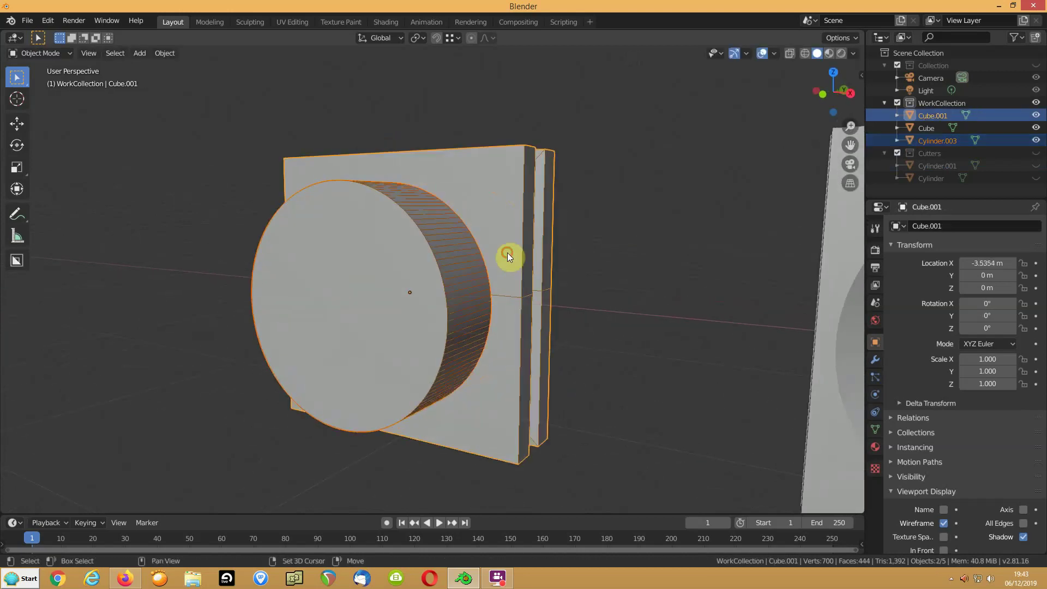
pyautogui.hotkey('ctrl', '-')
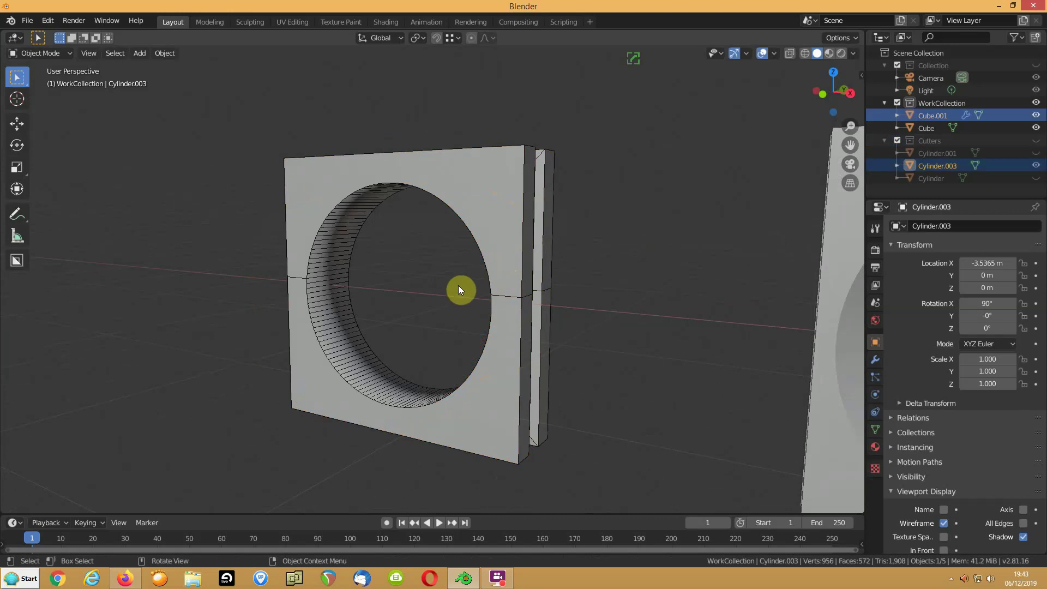
# Select the holed slab and apply its Boolean modifier
pyautogui.moveTo(456, 291); pyautogui.dragTo(457, 297, button='middle')
pyautogui.click(423, 195)
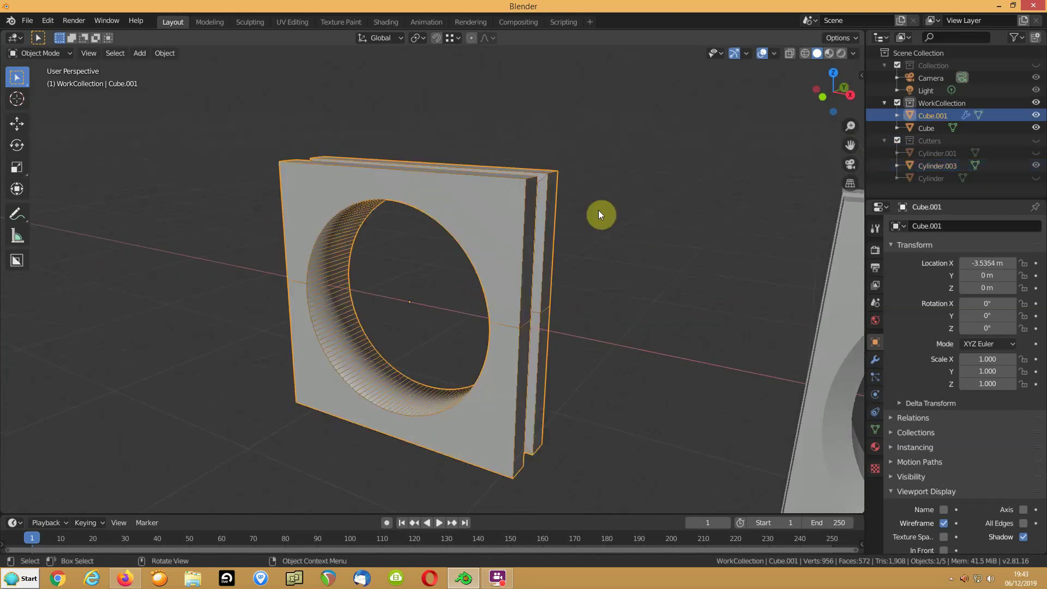
pyautogui.click(874, 362)
pyautogui.click(899, 246)
pyautogui.click(916, 261)
# In Edit Mode, select the hole's complete front rim and bevel it with a width of about 0.12 m and one segment
pyautogui.moveTo(259, 365); pyautogui.dragTo(253, 366, button='middle')
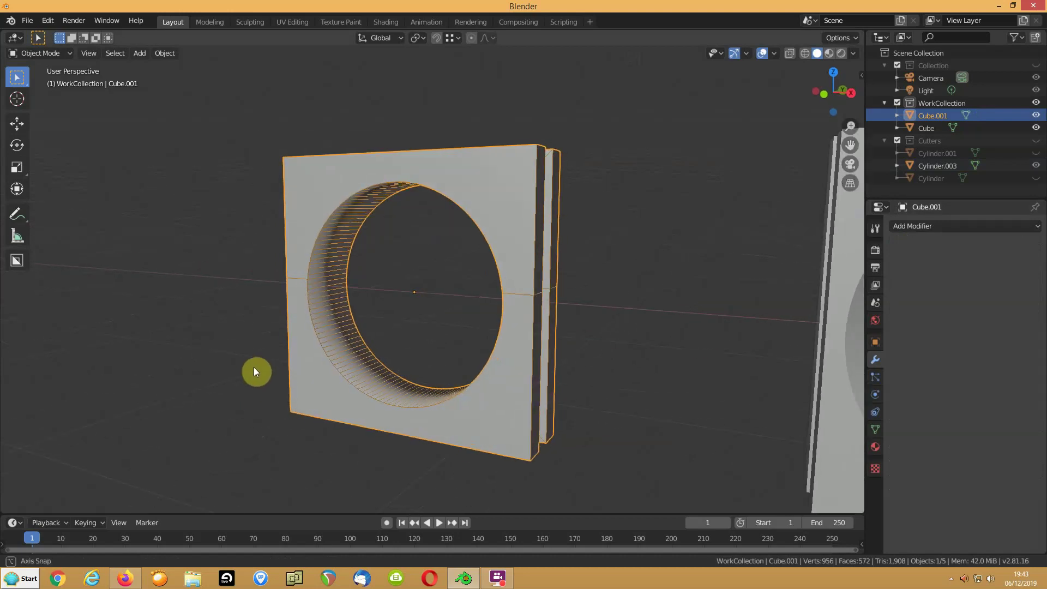
pyautogui.scroll(1, 466, 322)
pyautogui.press('Tab')
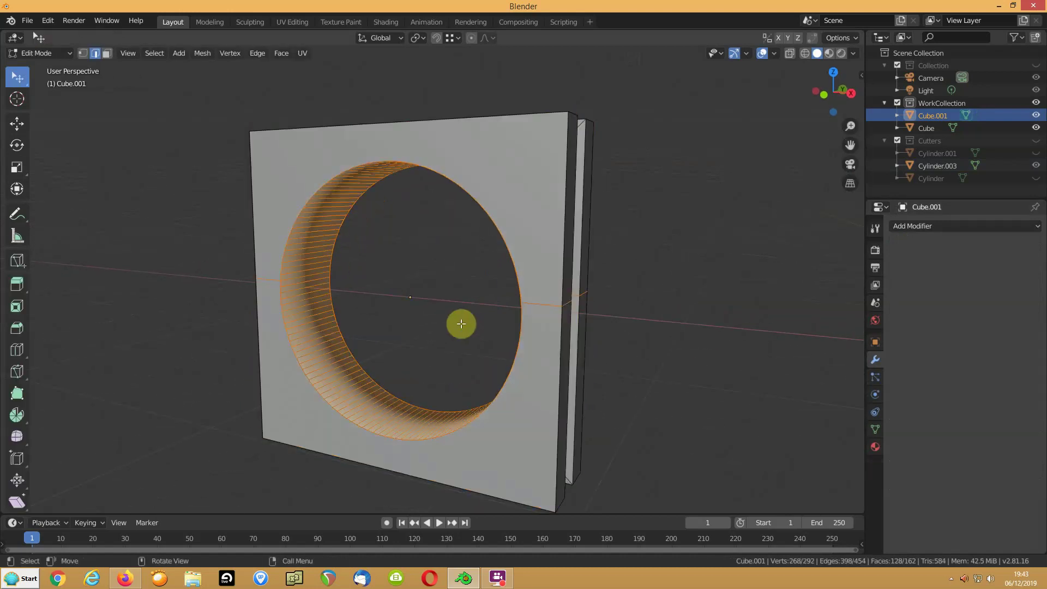
pyautogui.keyDown('alt'); pyautogui.click(307, 399); pyautogui.keyUp('alt')
pyautogui.keyDown('alt'); pyautogui.click(398, 159); pyautogui.keyUp('alt')
pyautogui.hotkey('ctrl', 'b')
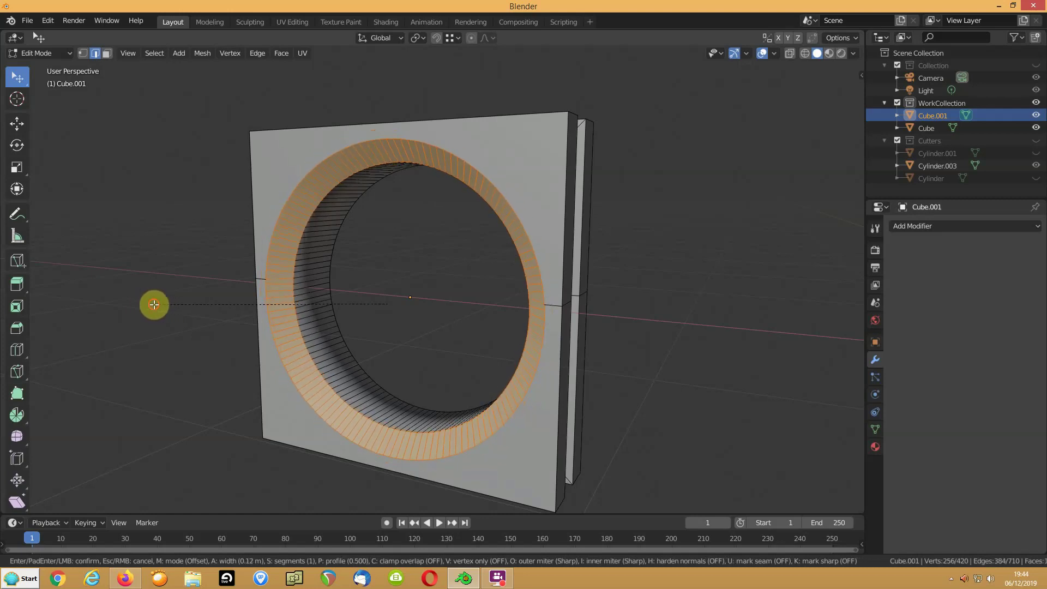
pyautogui.click(153, 304)
# On the slab's back side, select the ring of faces inside the hole and convert the selection to its boundary loops
pyautogui.click(338, 254)
pyautogui.moveTo(413, 258); pyautogui.dragTo(294, 274, button='middle')
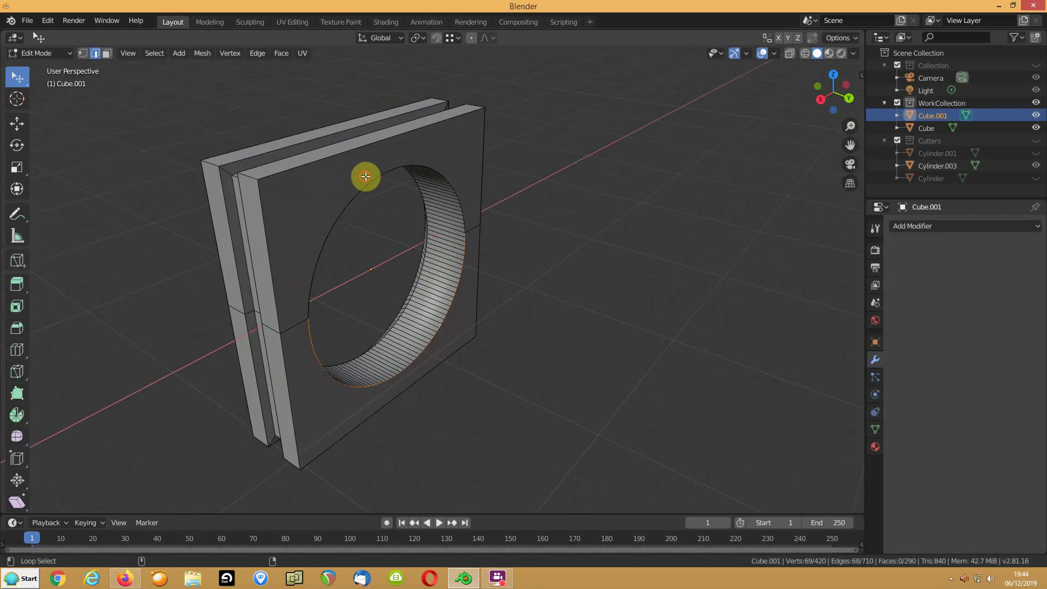
pyautogui.press('3')
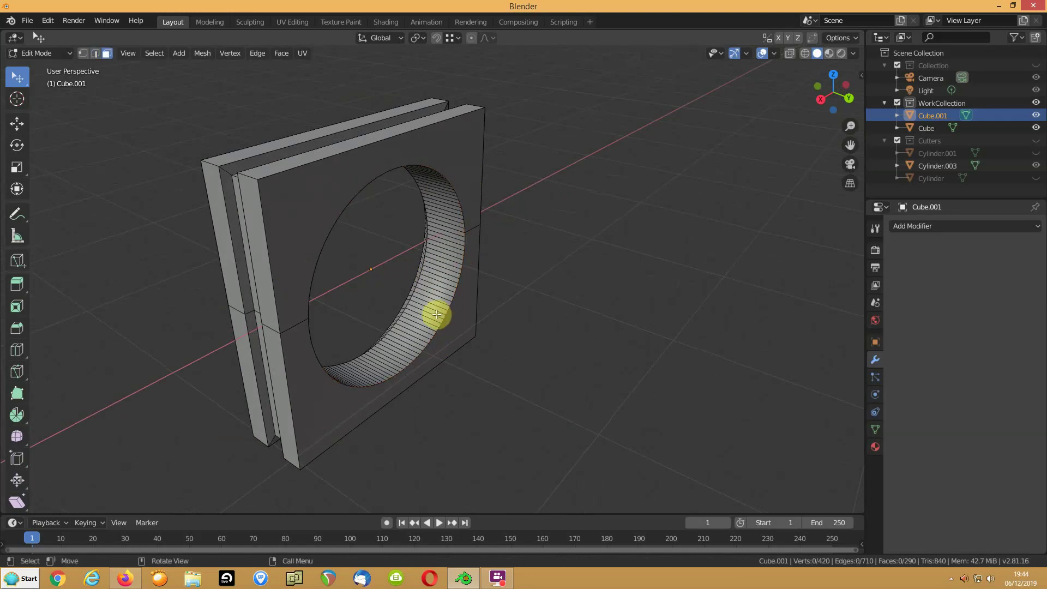
pyautogui.keyDown('alt'); pyautogui.click(430, 310); pyautogui.keyUp('alt')
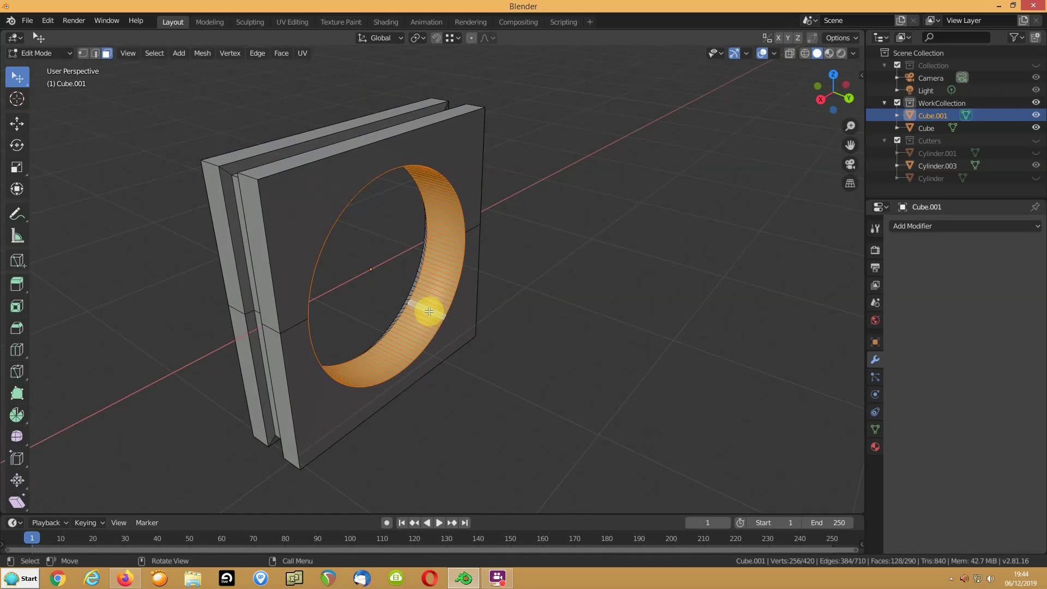
pyautogui.click(154, 53)
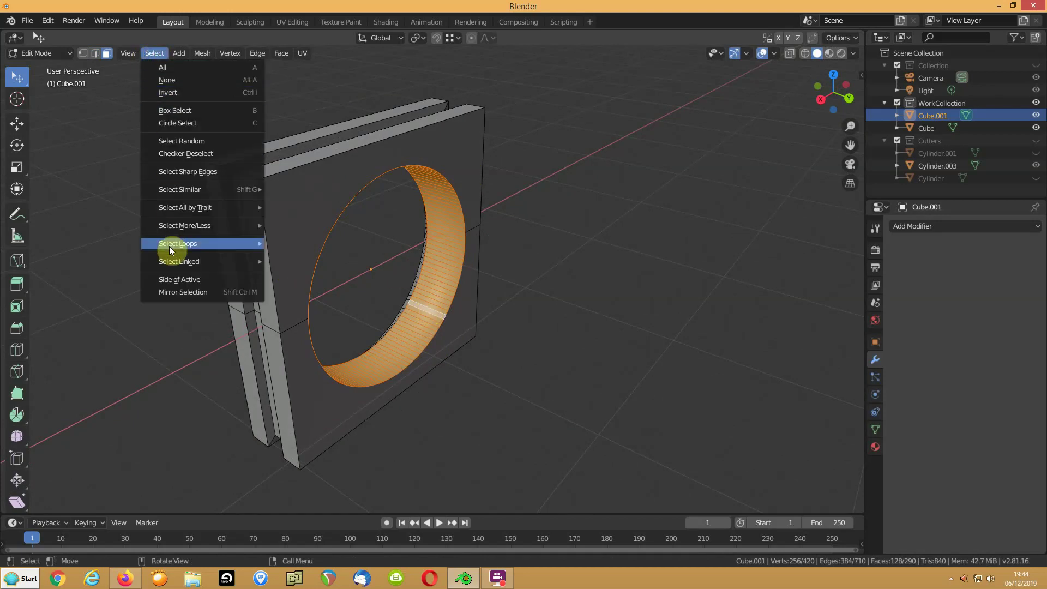
pyautogui.moveTo(169, 245)
pyautogui.click(361, 286)
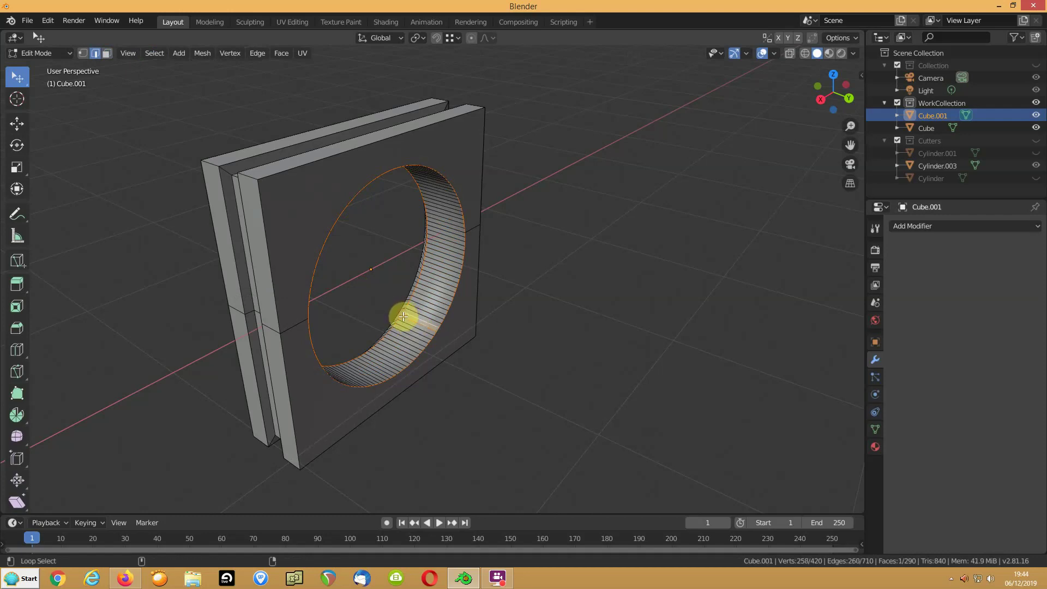
# Deselect the ring's inner boundary loop and try a bevel of about 0.068 m on the back rim alone
pyautogui.hotkey('ctrl', 'z')
pyautogui.scroll(5, 402, 316)
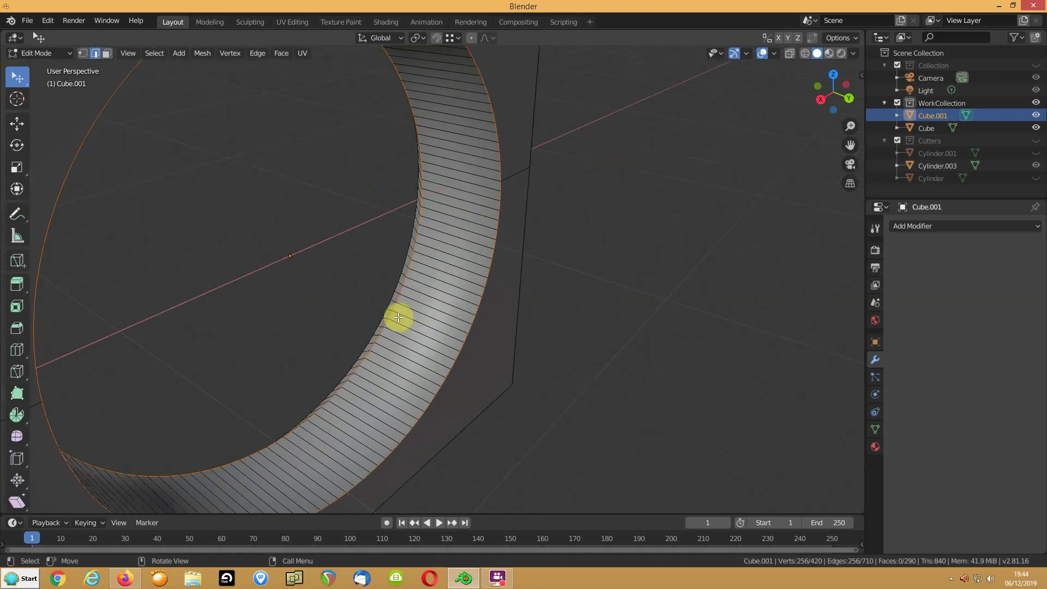
pyautogui.keyDown('alt'); pyautogui.keyDown('shift'); pyautogui.click(390, 315); pyautogui.keyUp('shift'); pyautogui.keyUp('alt')
pyautogui.moveTo(289, 295); pyautogui.dragTo(180, 259, button='middle')
pyautogui.hotkey('ctrl', 'b')
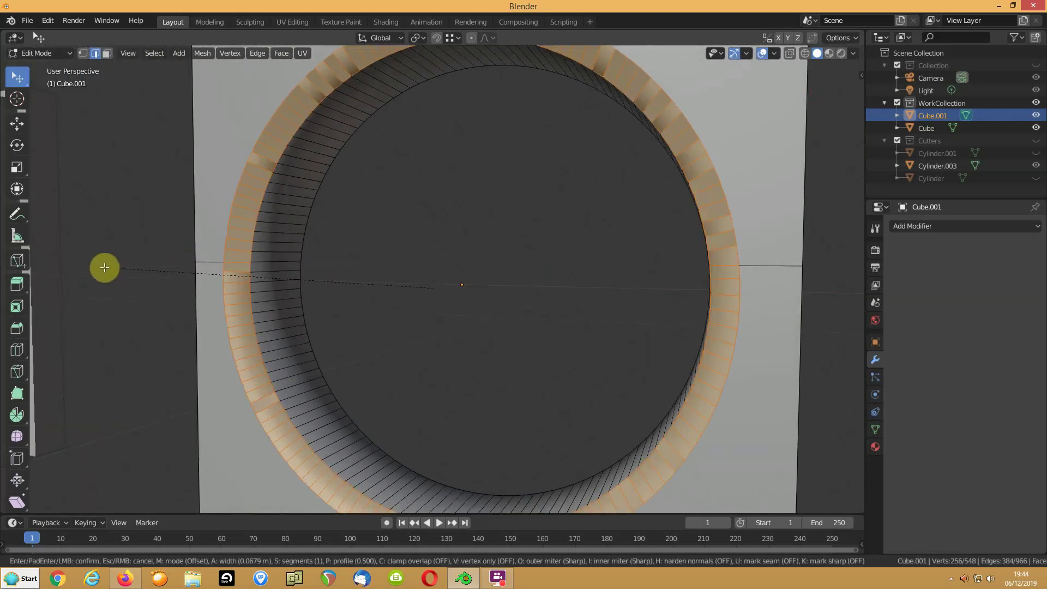
pyautogui.press('Escape')
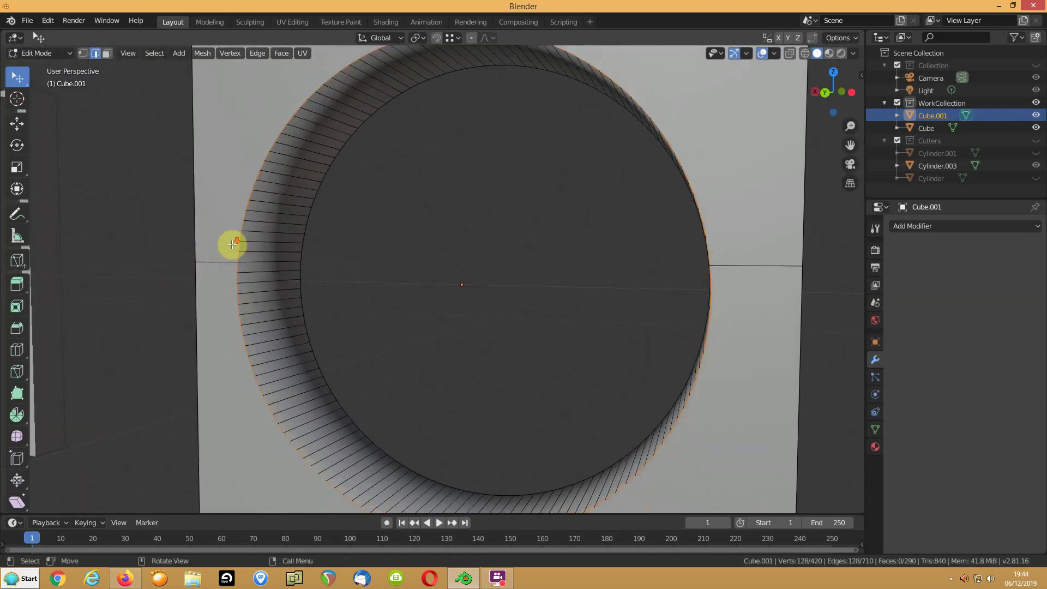
# Reselect the back rim from its two half loops and try a bevel of about 0.094 m on it
pyautogui.scroll(-2, 245, 240)
pyautogui.keyDown('alt'); pyautogui.click(294, 187); pyautogui.keyUp('alt')
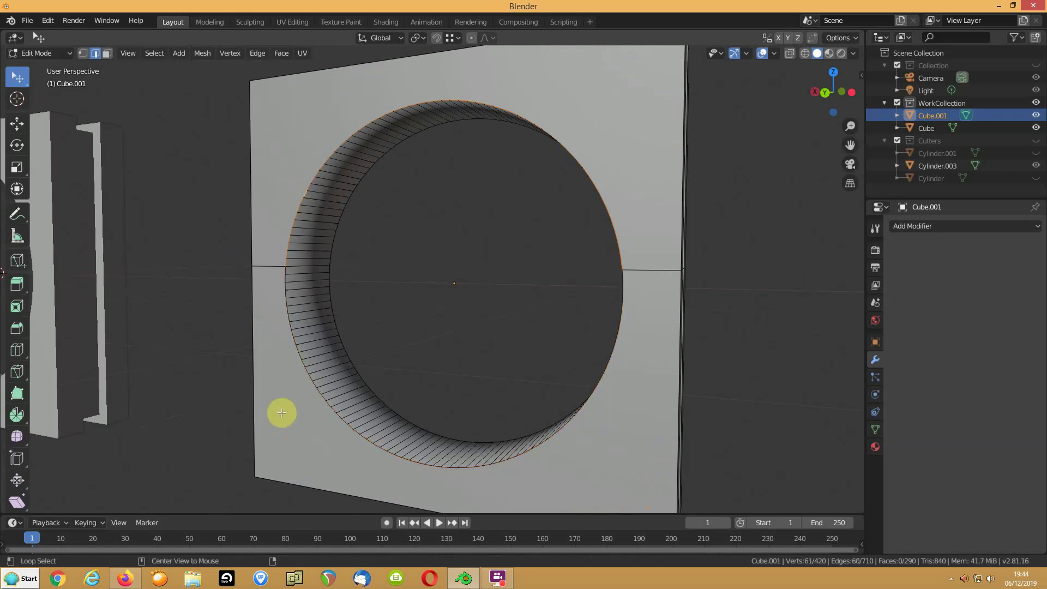
pyautogui.keyDown('alt'); pyautogui.click(302, 391); pyautogui.keyUp('alt')
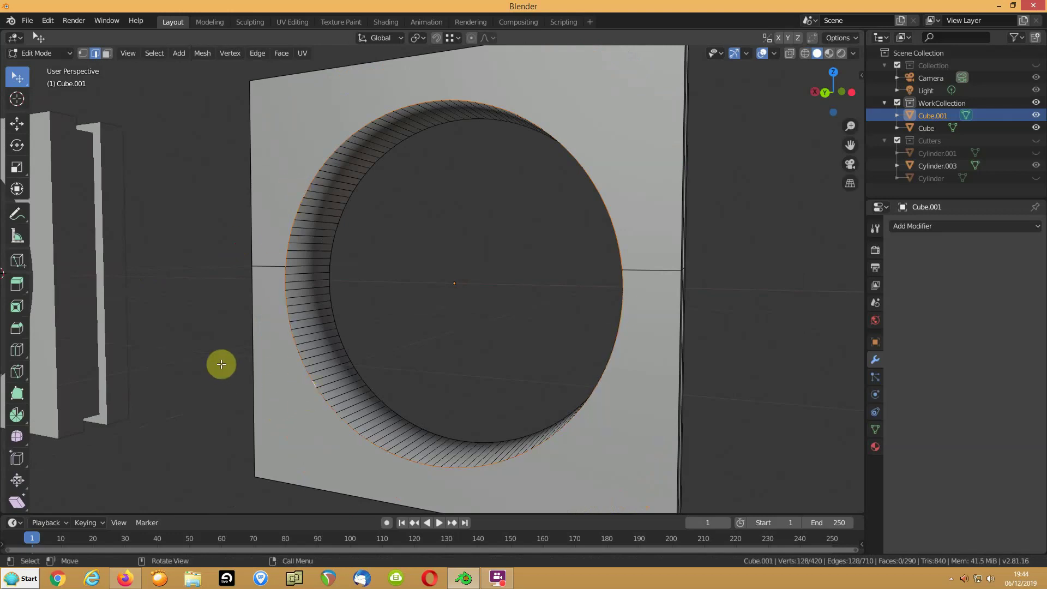
pyautogui.hotkey('ctrl', 'b')
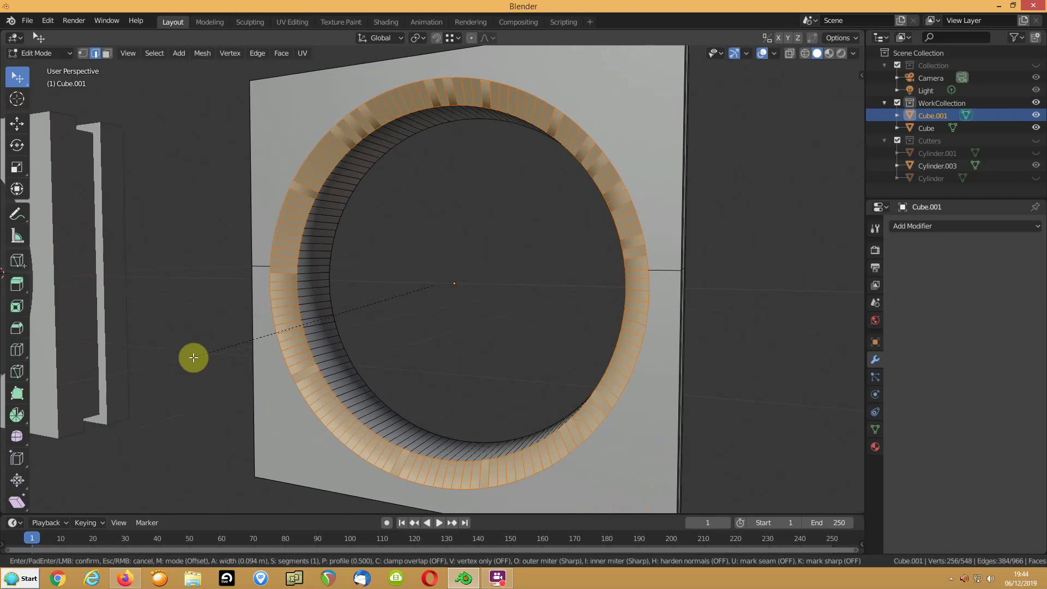
pyautogui.press('Escape')
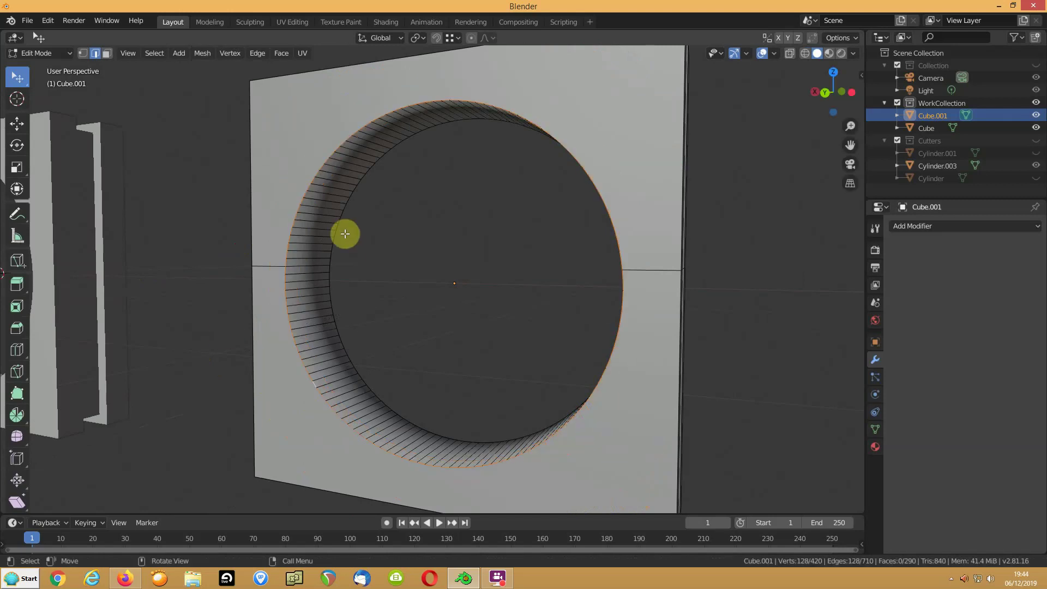
# Select the whole slab mesh and merge its vertices by distance with a merge distance of 0.0101 m
pyautogui.press('a')
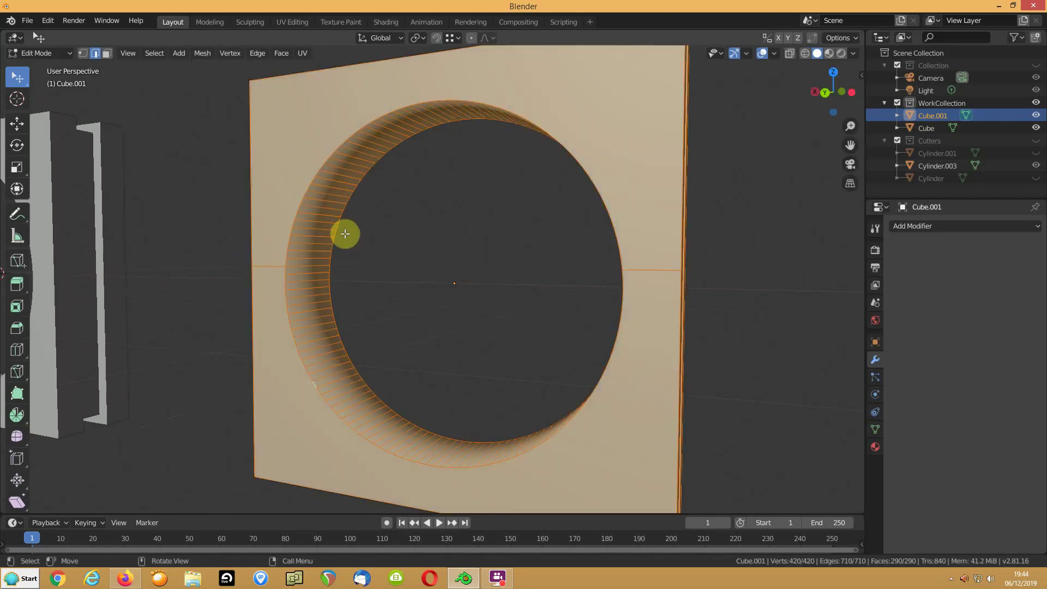
pyautogui.press('m')
pyautogui.click(345, 234)
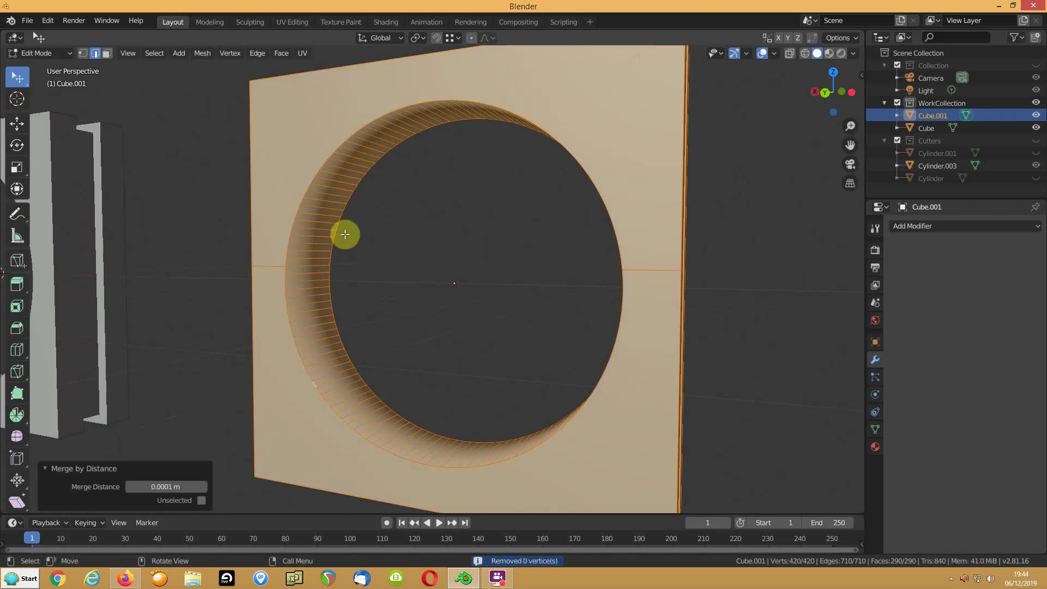
pyautogui.click(200, 486)
# Select both half loops of the hole's back rim and inspect the rim and inner wall up close
pyautogui.moveTo(368, 276); pyautogui.dragTo(334, 158, button='middle')
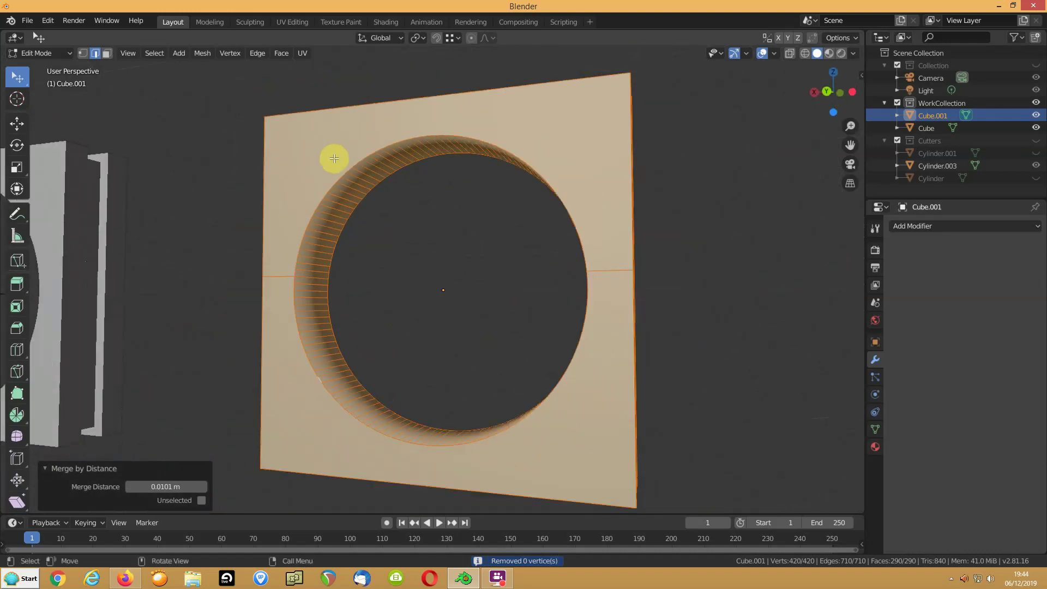
pyautogui.keyDown('alt'); pyautogui.click(330, 183); pyautogui.keyUp('alt')
pyautogui.keyDown('alt'); pyautogui.keyDown('shift'); pyautogui.click(351, 433); pyautogui.keyUp('shift'); pyautogui.keyUp('alt')
pyautogui.moveTo(444, 302); pyautogui.dragTo(386, 327, button='middle')
pyautogui.scroll(4, 398, 303)
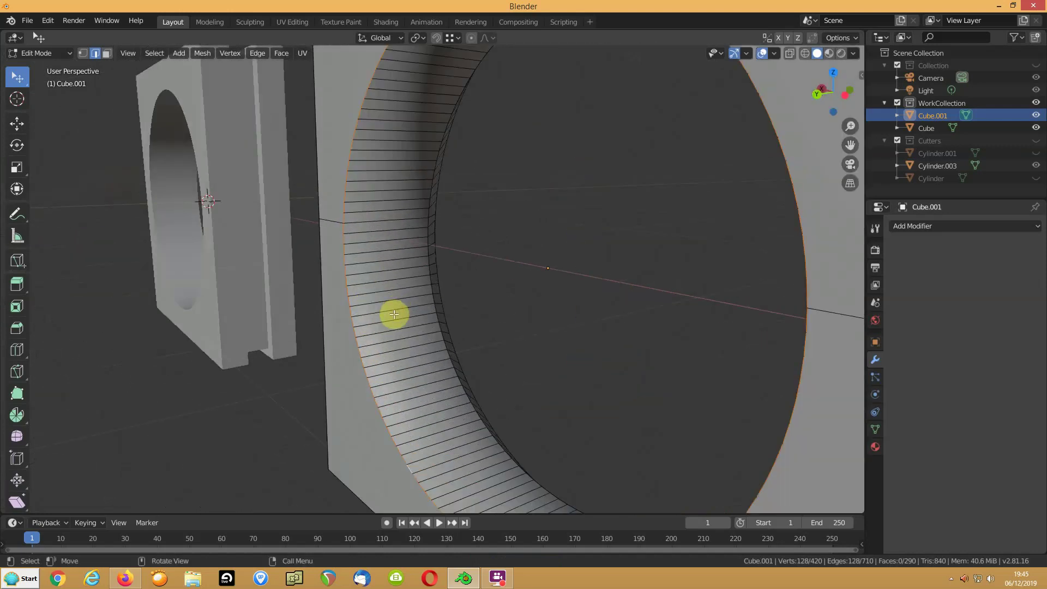
# Try a bevel of about 0.061 m on the selected back rim of the hole
pyautogui.hotkey('ctrl', 'b')
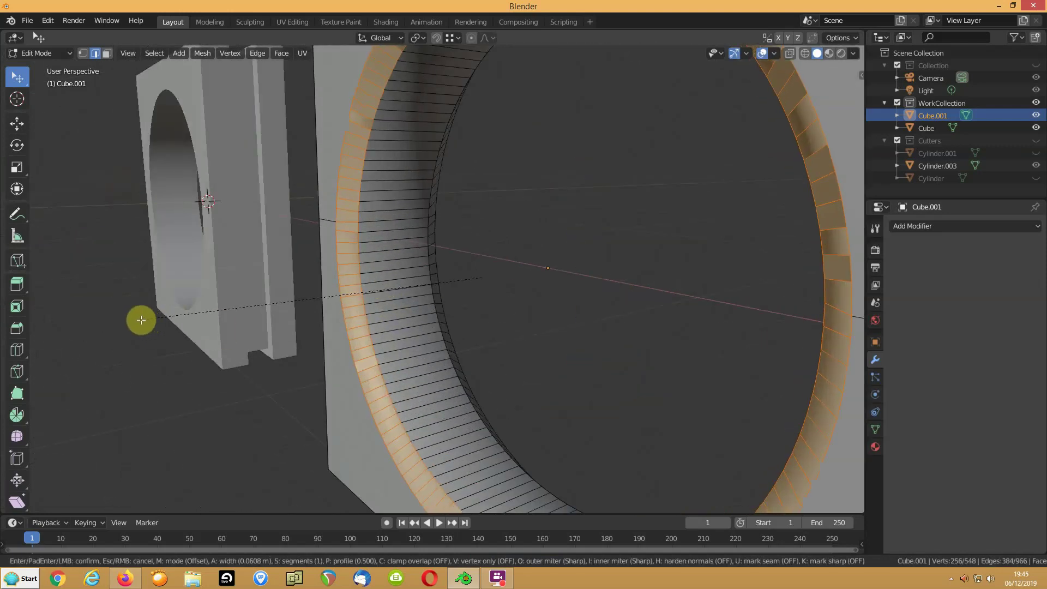
pyautogui.press('Escape')
pyautogui.moveTo(140, 322); pyautogui.dragTo(424, 252, button='middle')
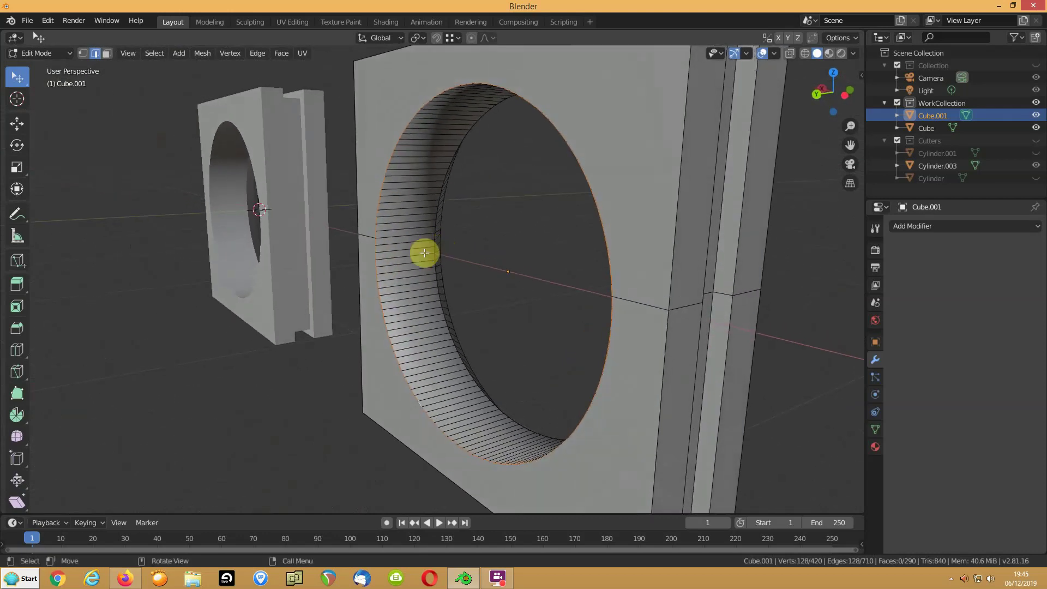
# Select the whole slab mesh and recalculate its normals to face outside
pyautogui.press('a')
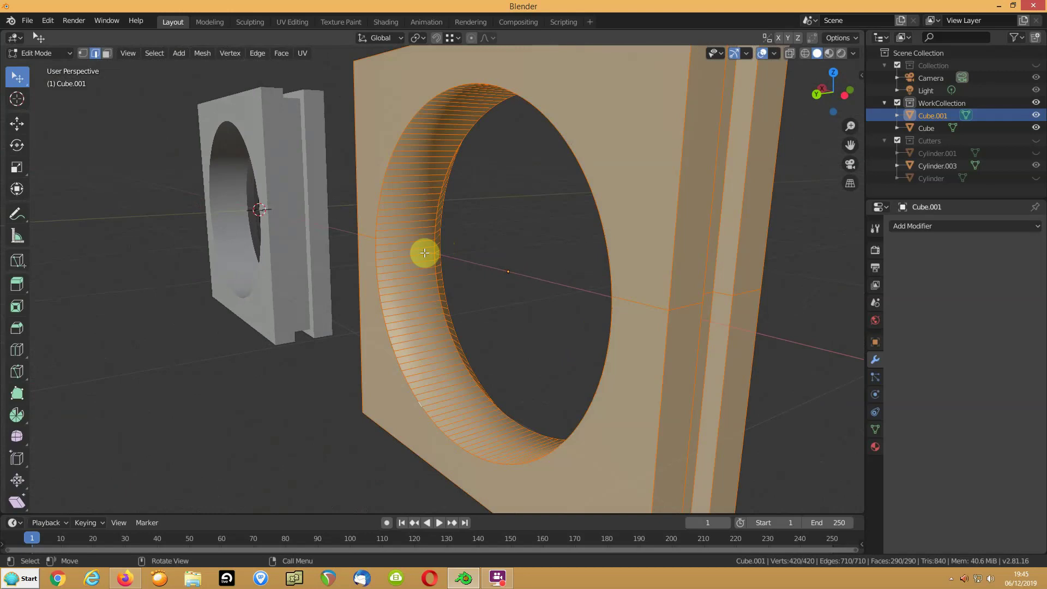
pyautogui.hotkey('shift', 'n')
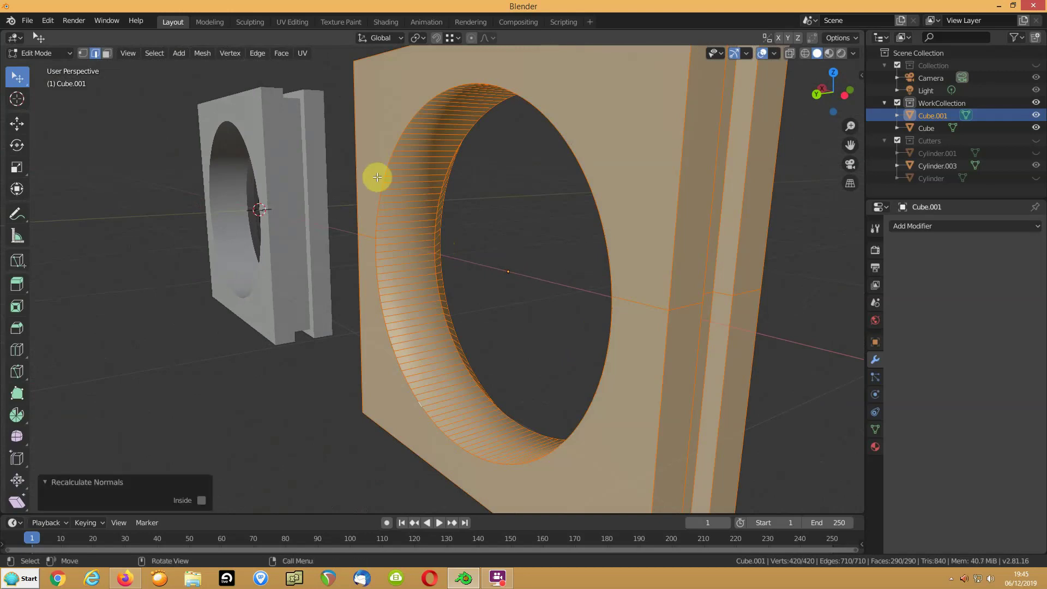
# Reselect the hole's back rim from its upper and lower half loops and try a bevel on it
pyautogui.click(401, 146)
pyautogui.scroll(2, 384, 152)
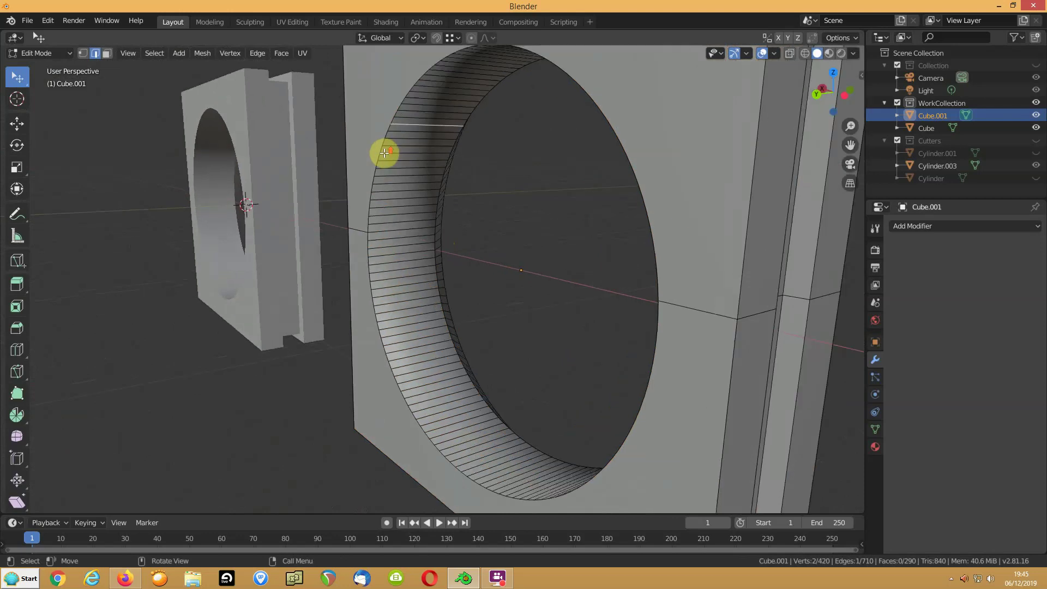
pyautogui.keyDown('alt'); pyautogui.click(373, 157); pyautogui.keyUp('alt')
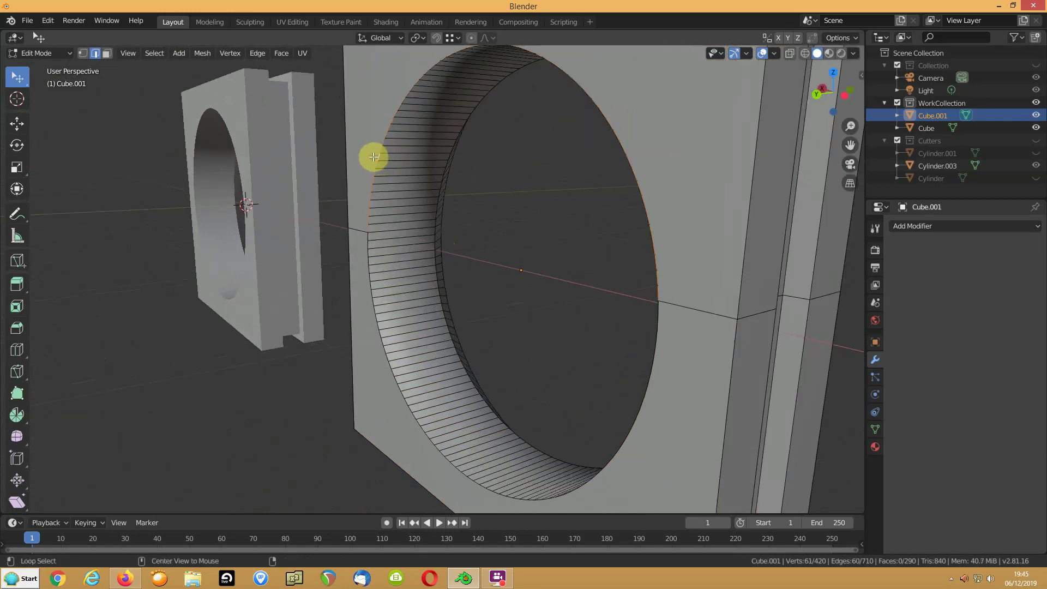
pyautogui.keyDown('alt'); pyautogui.keyDown('shift'); pyautogui.click(403, 424); pyautogui.keyUp('shift'); pyautogui.keyUp('alt')
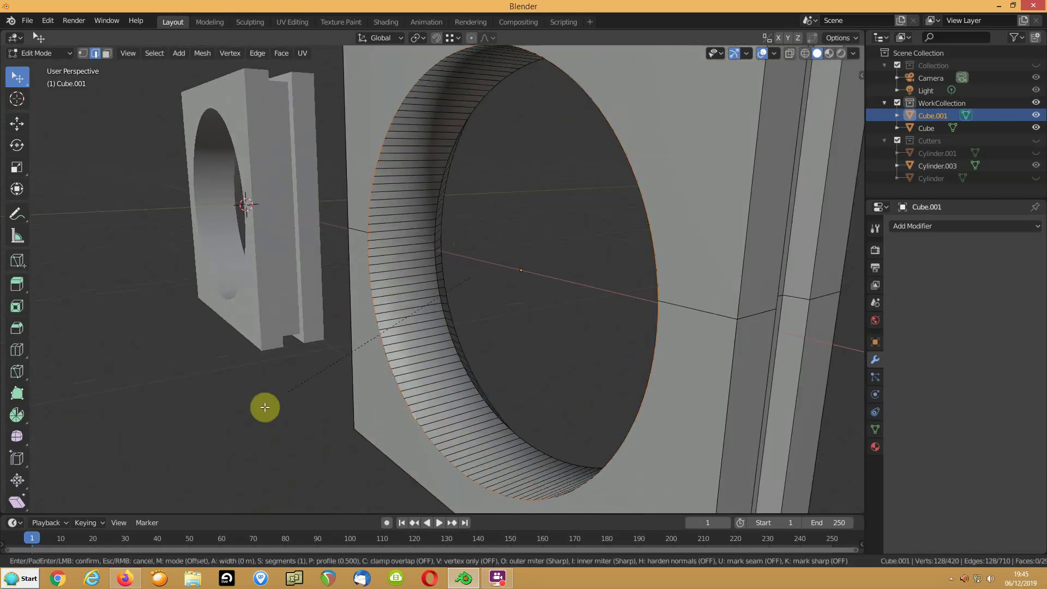
pyautogui.hotkey('ctrl', 'b')
pyautogui.rightClick(243, 403)
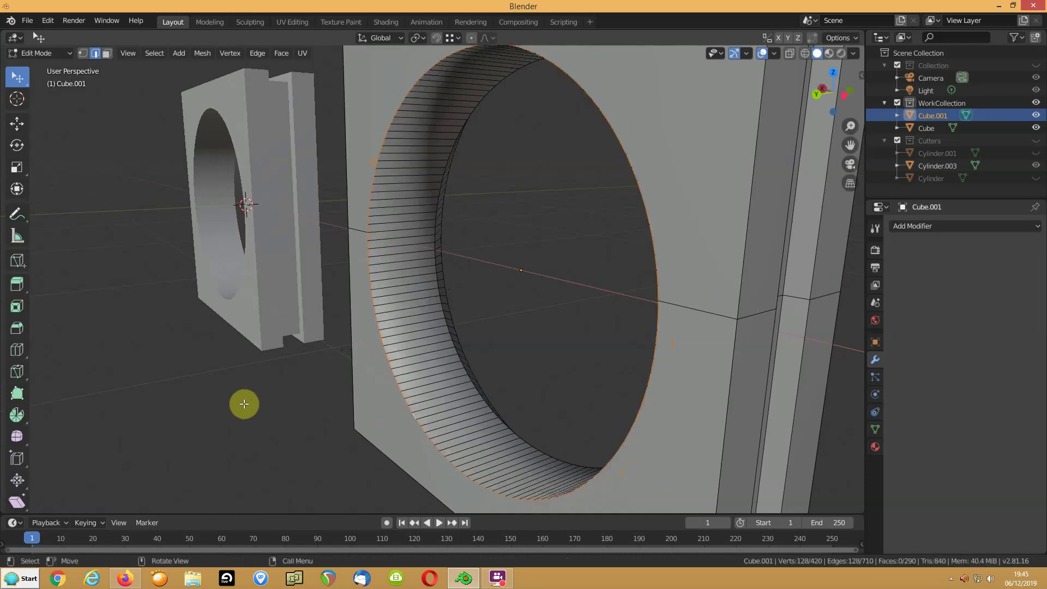
# Select the whole slab mesh and symmetrize it in the -Y to +Y direction
pyautogui.moveTo(327, 358); pyautogui.dragTo(359, 352, button='middle')
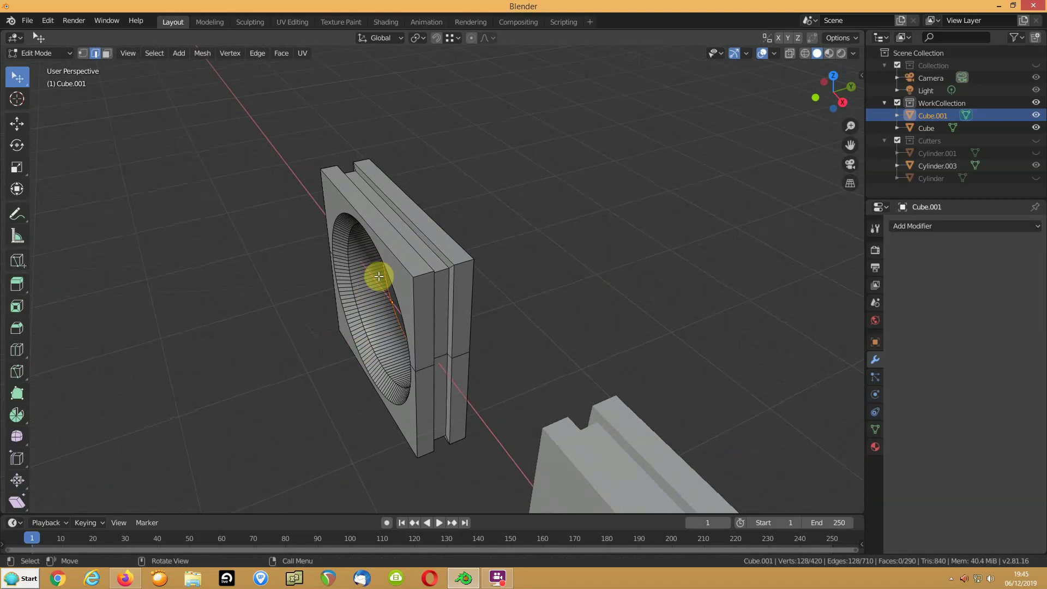
pyautogui.press('a')
pyautogui.moveTo(334, 292); pyautogui.dragTo(362, 273, button='middle')
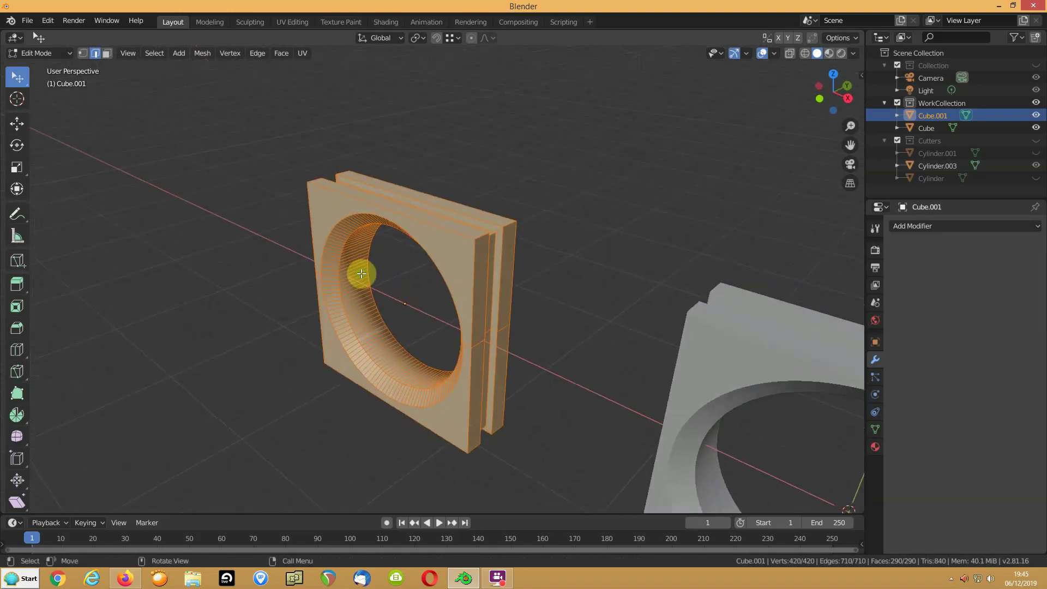
pyautogui.click(201, 53)
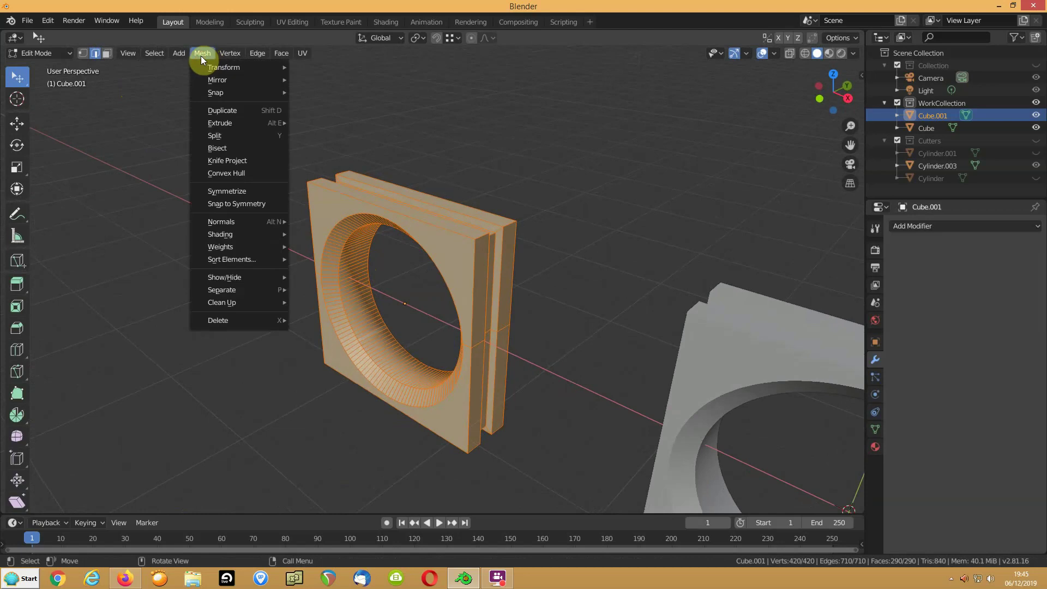
pyautogui.click(225, 192)
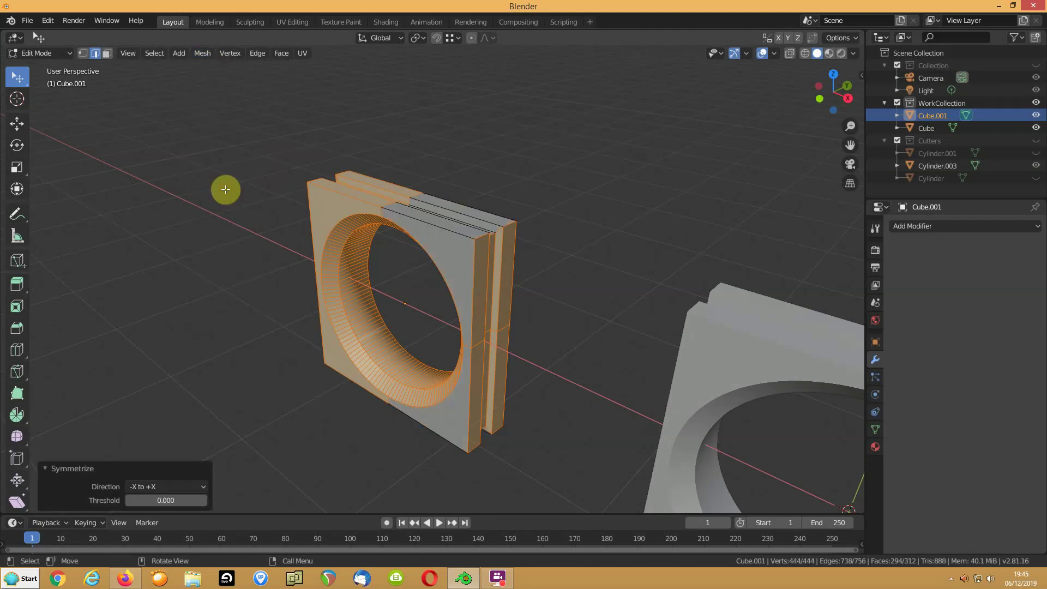
pyautogui.click(148, 487)
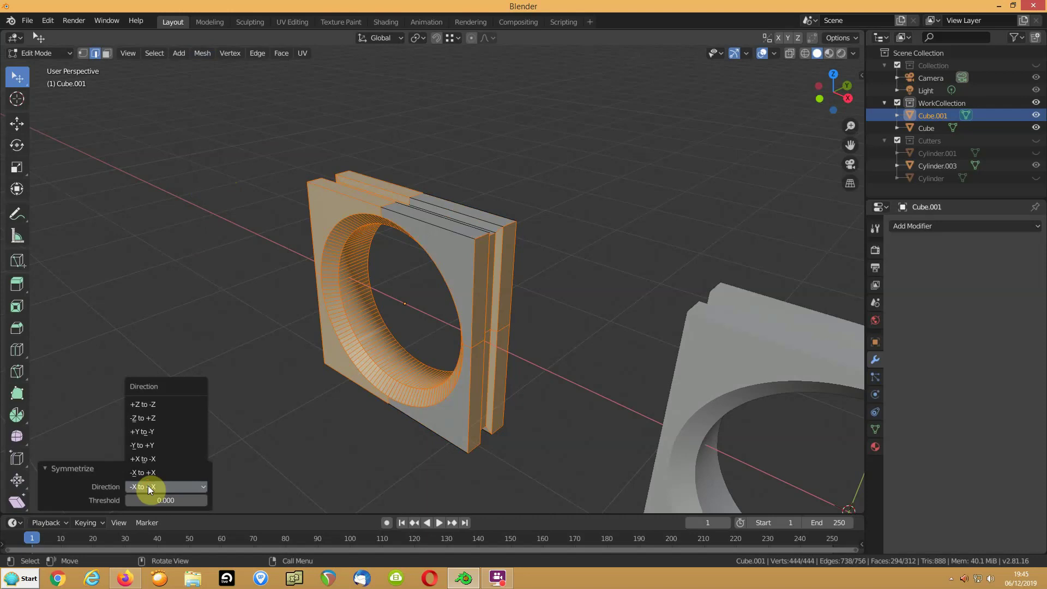
pyautogui.click(140, 446)
# Select the extra edge loop running around the middle of the hole's inner wall and dissolve it
pyautogui.moveTo(503, 305); pyautogui.dragTo(339, 320, button='middle')
pyautogui.click(339, 320)
pyautogui.moveTo(304, 362); pyautogui.dragTo(266, 349, button='middle')
pyautogui.scroll(3, 353, 336)
pyautogui.moveTo(504, 285); pyautogui.dragTo(469, 313, button='middle')
pyautogui.scroll(4, 456, 316)
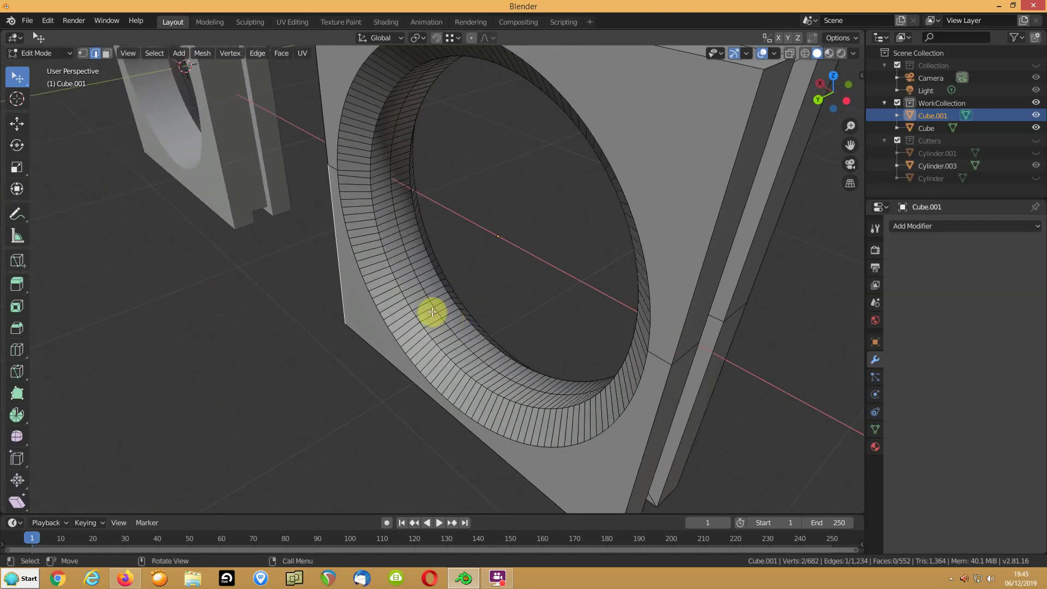
pyautogui.scroll(-6, 509, 283)
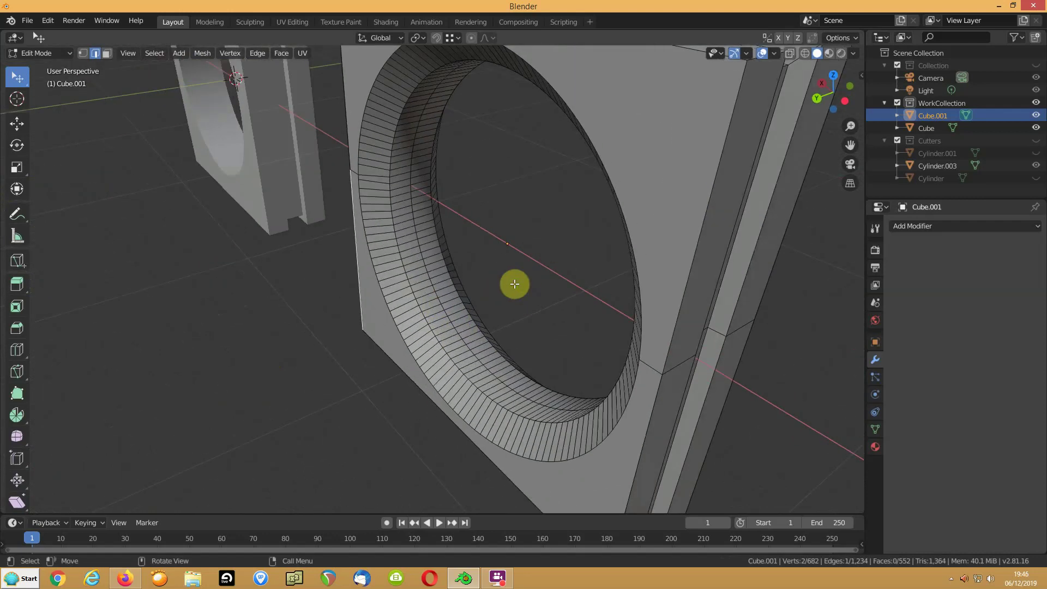
pyautogui.scroll(4, 439, 314)
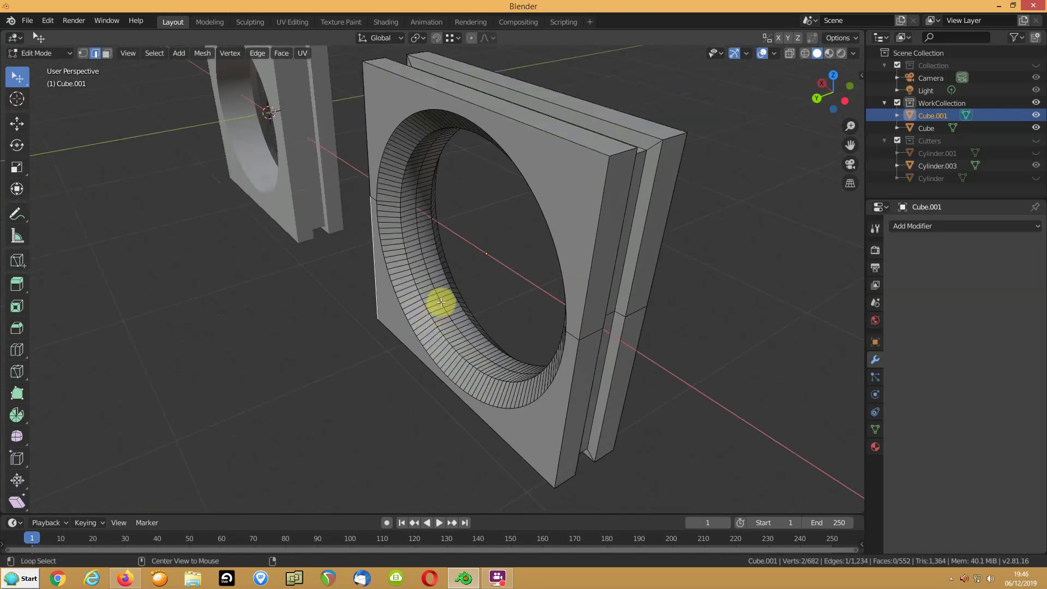
pyautogui.moveTo(554, 320); pyautogui.dragTo(533, 299, button='middle')
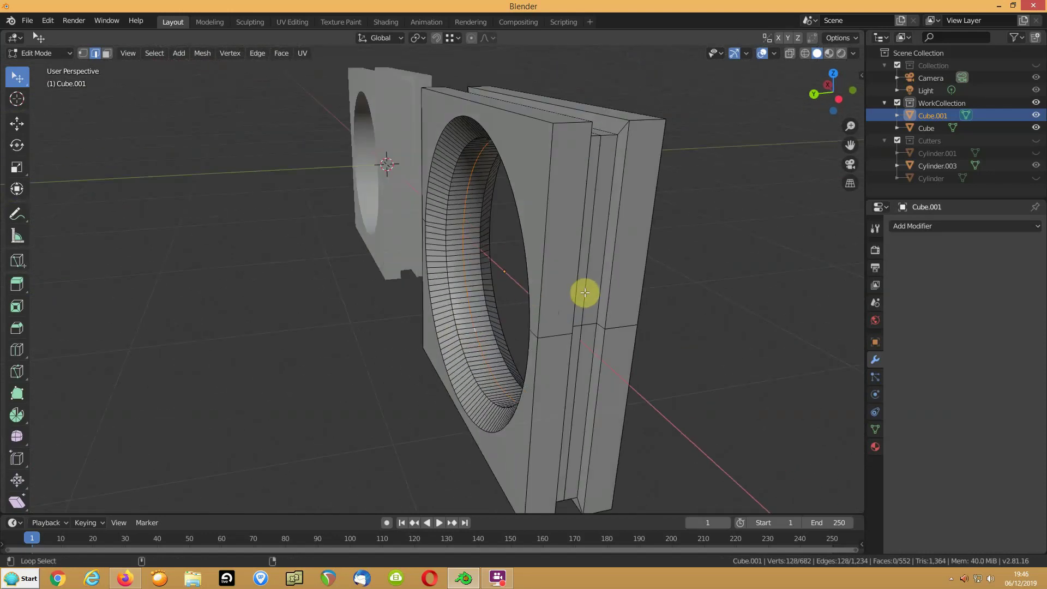
pyautogui.hotkey('ctrl', 'x')
pyautogui.moveTo(484, 280); pyautogui.dragTo(530, 283, button='middle')
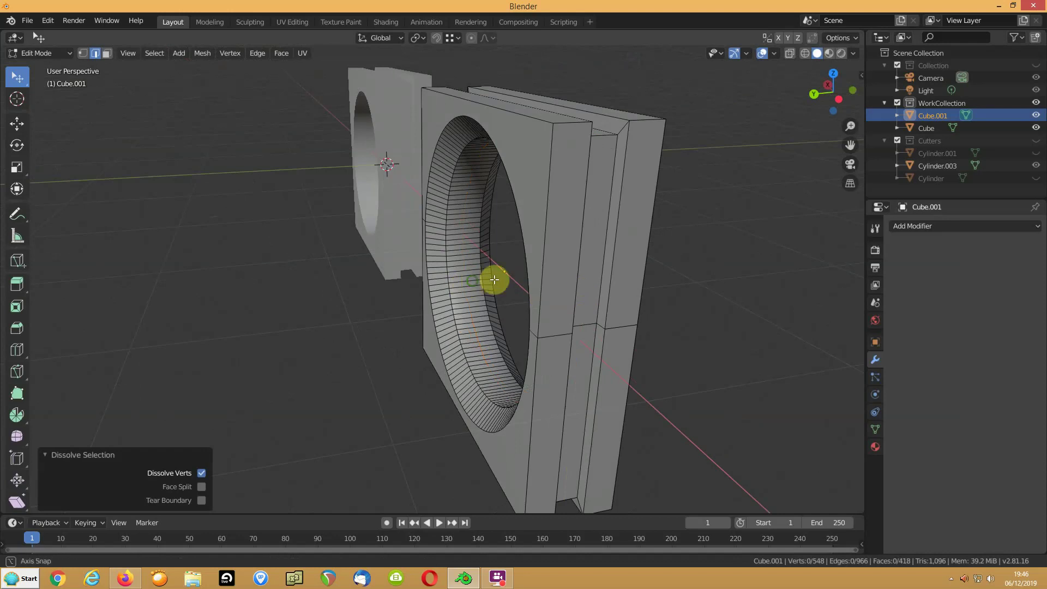
pyautogui.scroll(3, 565, 274)
# Return to Object Mode and turn off the wireframe display for the symmetrized slab
pyautogui.scroll(-6, 531, 283)
pyautogui.press('Tab')
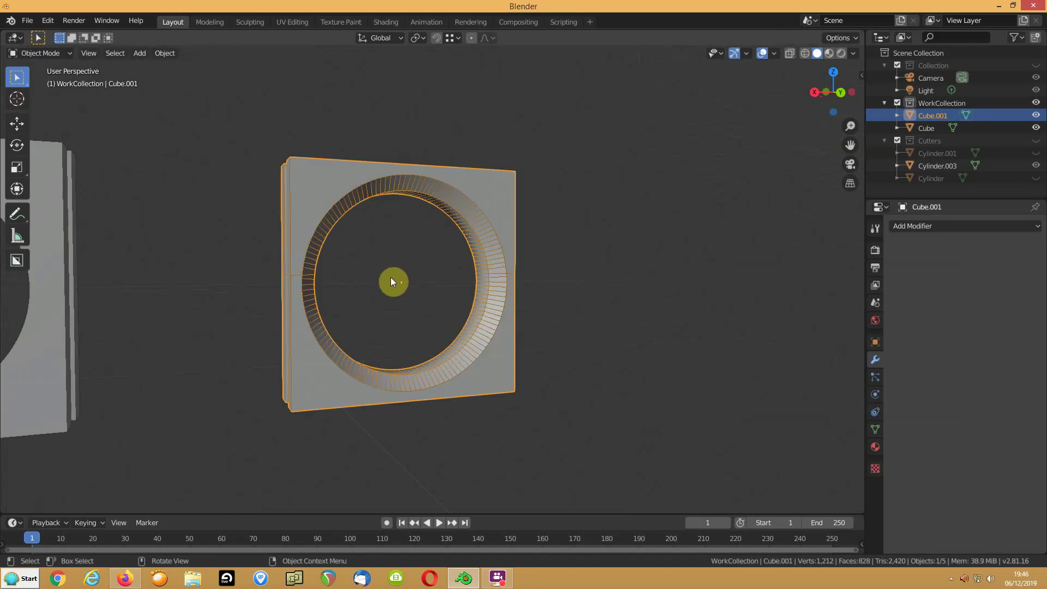
pyautogui.click(875, 342)
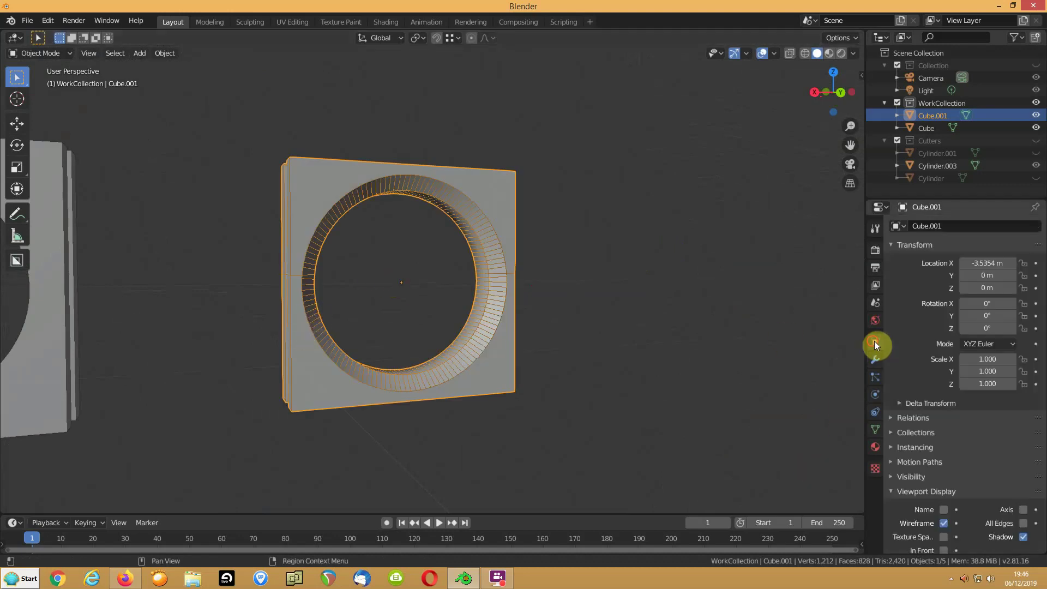
pyautogui.click(943, 523)
pyautogui.click(577, 386)
pyautogui.moveTo(446, 350); pyautogui.dragTo(454, 314, button='middle')
# Add a Bevel modifier to the other slab, Cube, with its limit method set to Angle
pyautogui.click(361, 291)
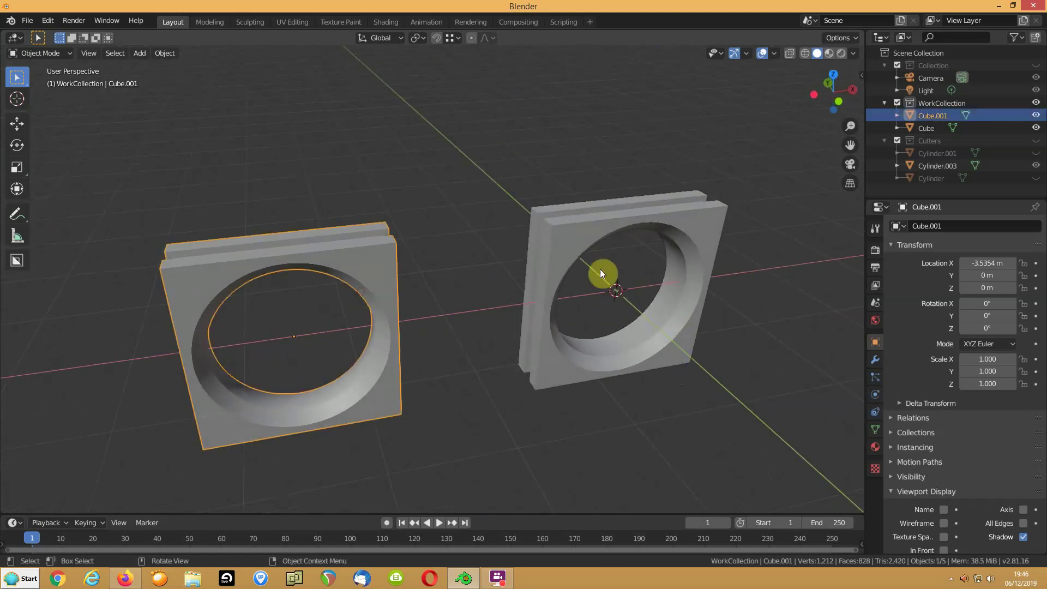
pyautogui.keyDown('shift'); pyautogui.click(570, 232); pyautogui.keyUp('shift')
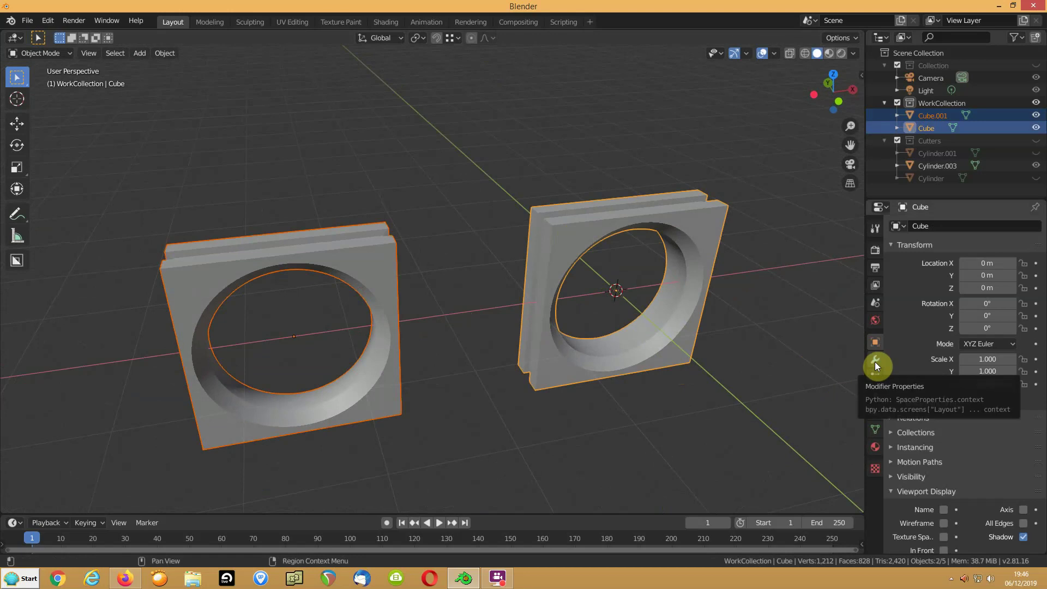
pyautogui.click(567, 227)
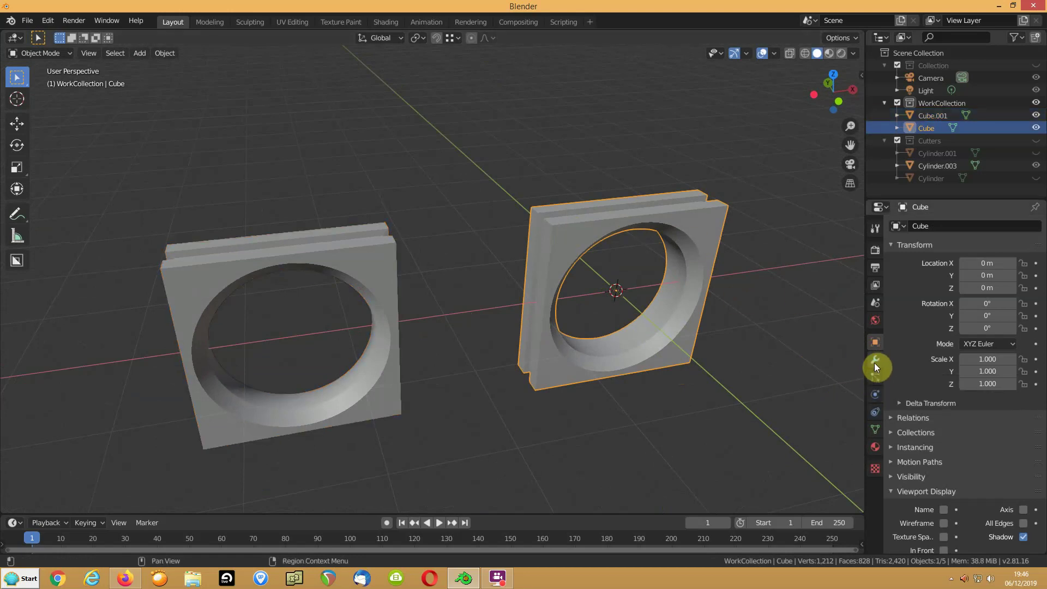
pyautogui.click(875, 359)
pyautogui.click(912, 225)
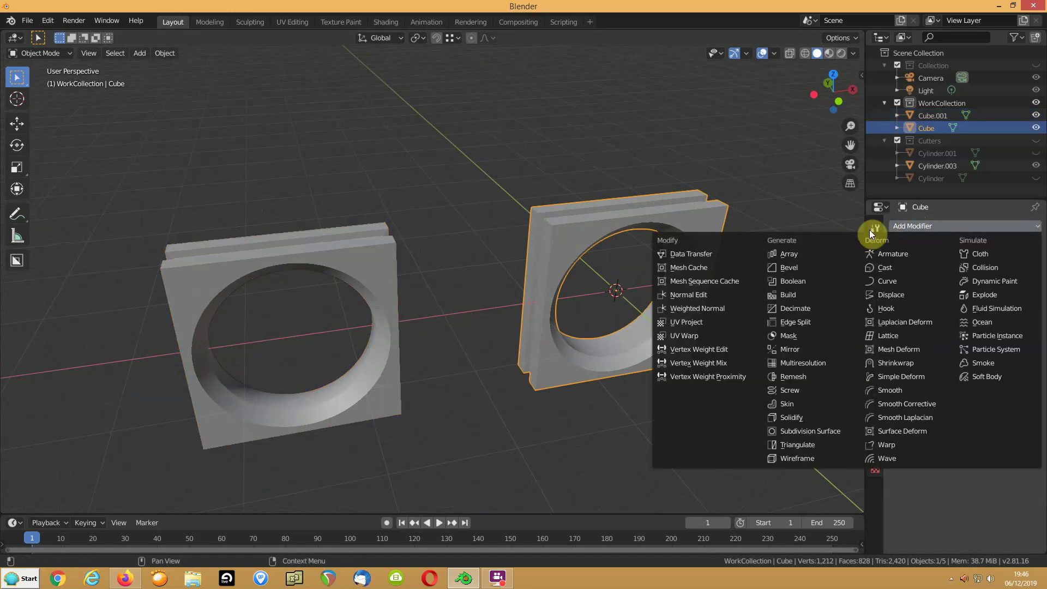
pyautogui.click(789, 268)
pyautogui.scroll(5, 714, 300)
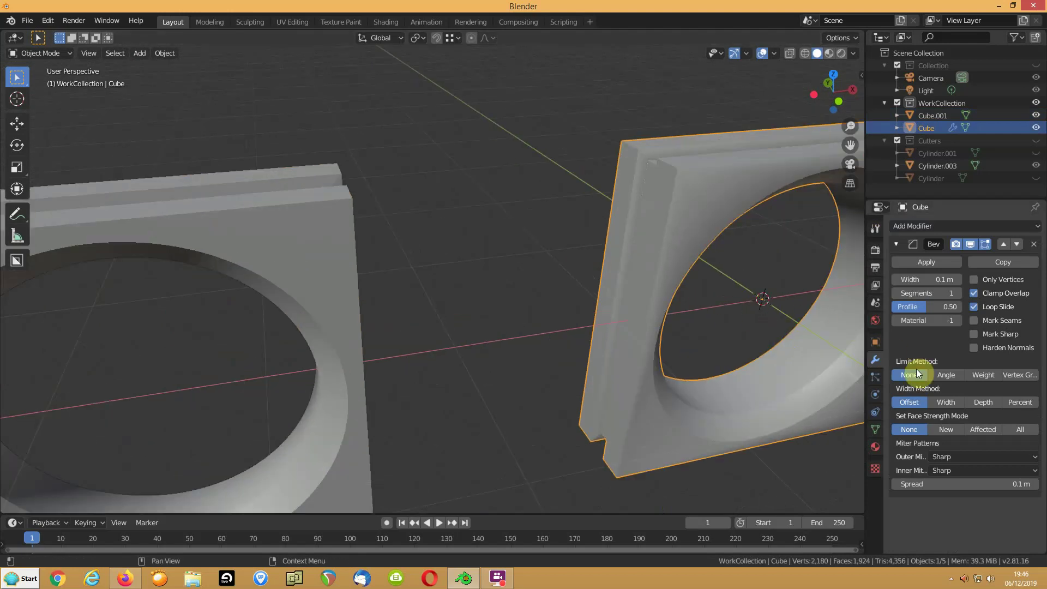
pyautogui.click(946, 375)
# Turn off Clamp Overlap on the Bevel modifier and set its width to 0.002 m with 3 segments
pyautogui.keyDown('shift'); pyautogui.moveTo(783, 370); pyautogui.dragTo(627, 392, button='middle'); pyautogui.keyUp('shift')
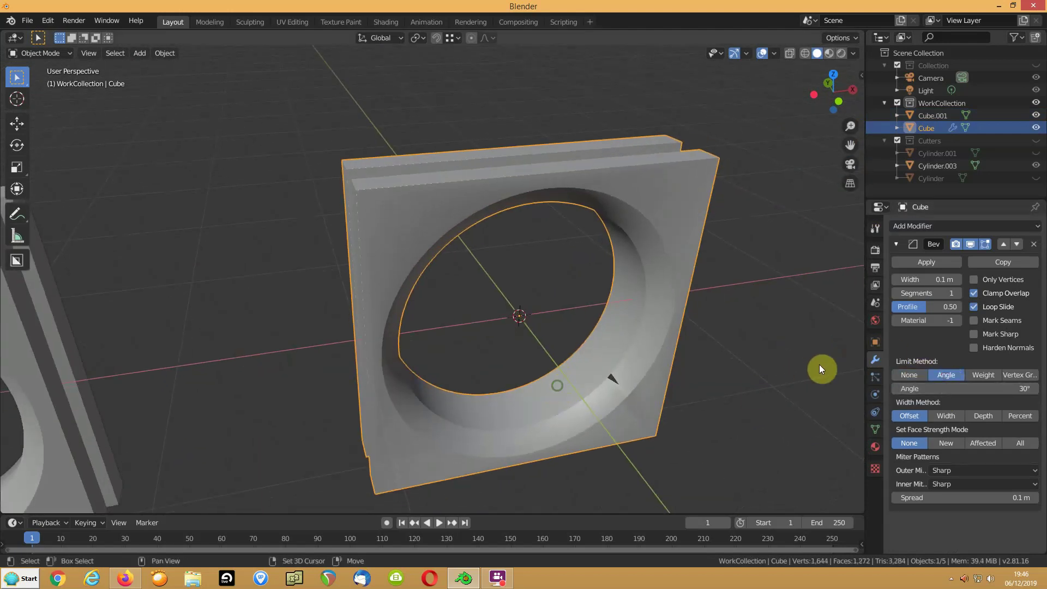
pyautogui.click(974, 294)
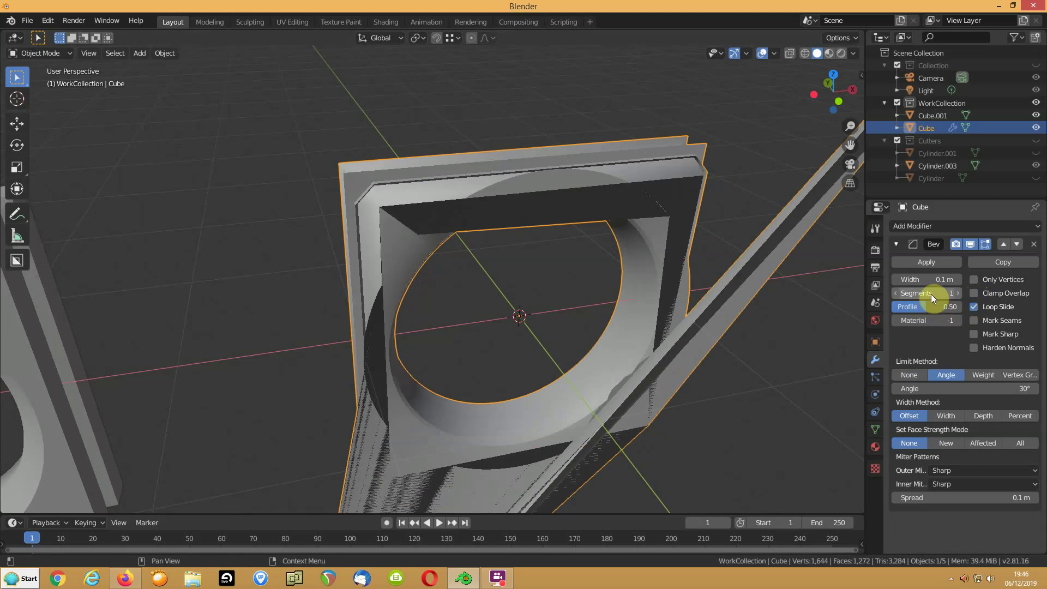
pyautogui.moveTo(927, 279); pyautogui.dragTo(906, 279)
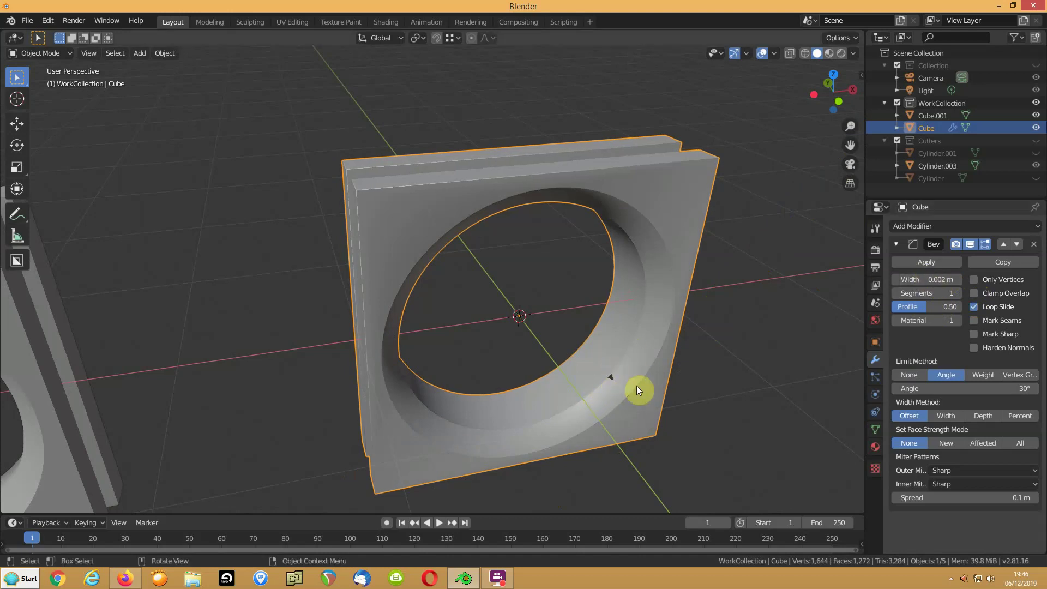
pyautogui.scroll(1, 637, 385)
pyautogui.moveTo(662, 417); pyautogui.dragTo(661, 388, button='middle')
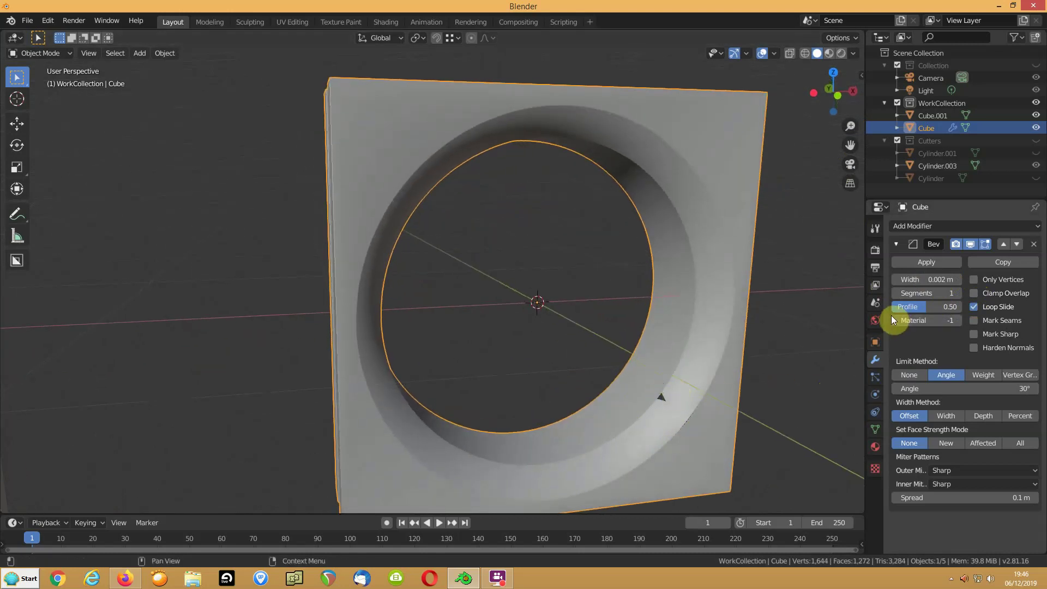
pyautogui.click(960, 293)
pyautogui.click(960, 293)
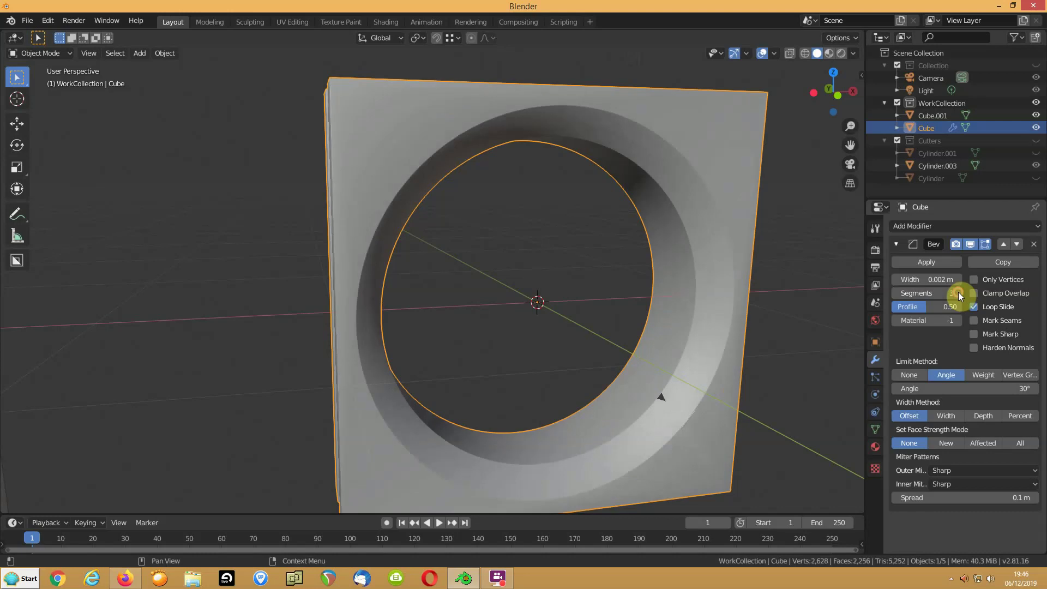
# Enter Edit Mode on the Cube slab and turn off the Bevel modifier's viewport display
pyautogui.press('Tab')
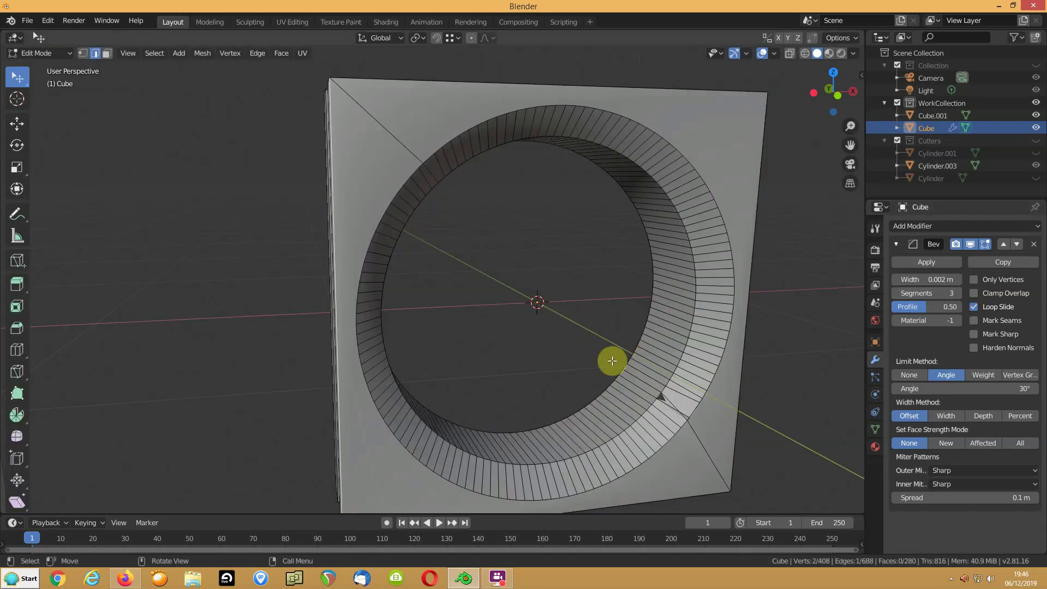
pyautogui.moveTo(661, 409); pyautogui.dragTo(571, 342, button='middle')
pyautogui.click(971, 244)
pyautogui.scroll(3, 590, 363)
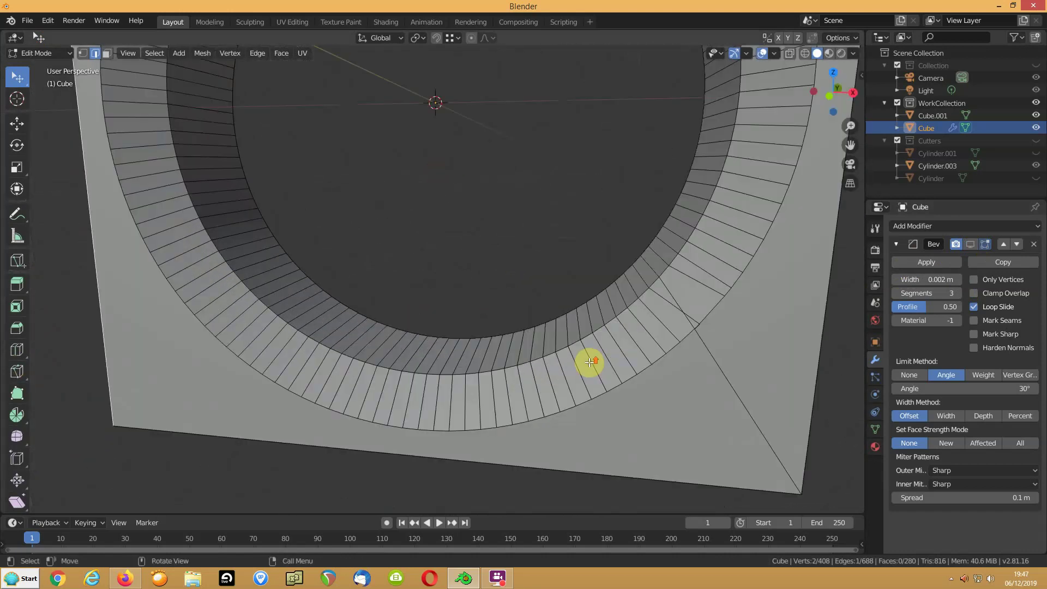
# Try to merge the two closely spaced outer rim vertices near the slab's lower corner using At Last
pyautogui.click(672, 306)
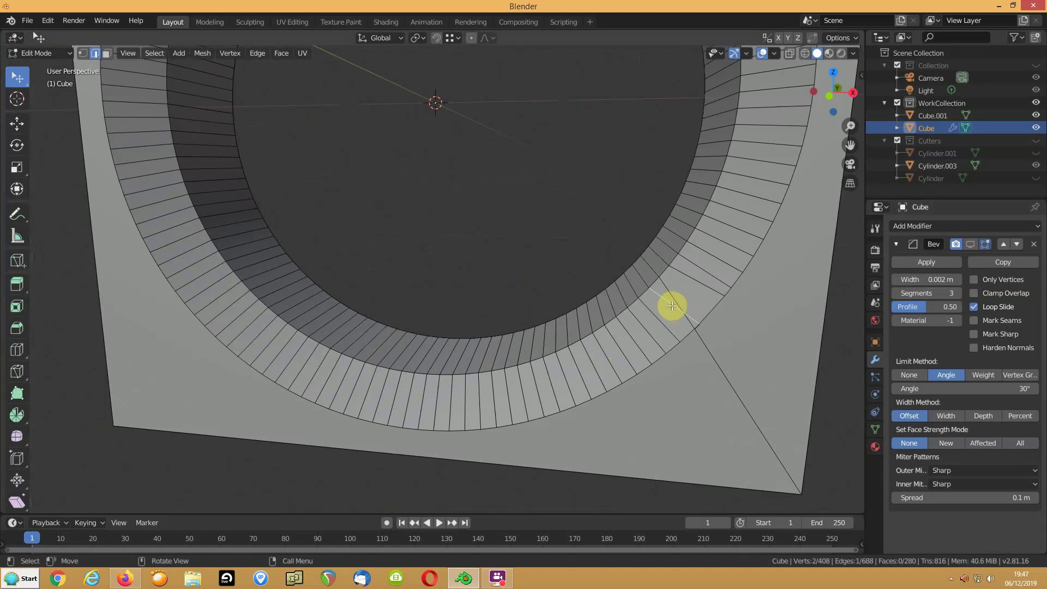
pyautogui.press('1')
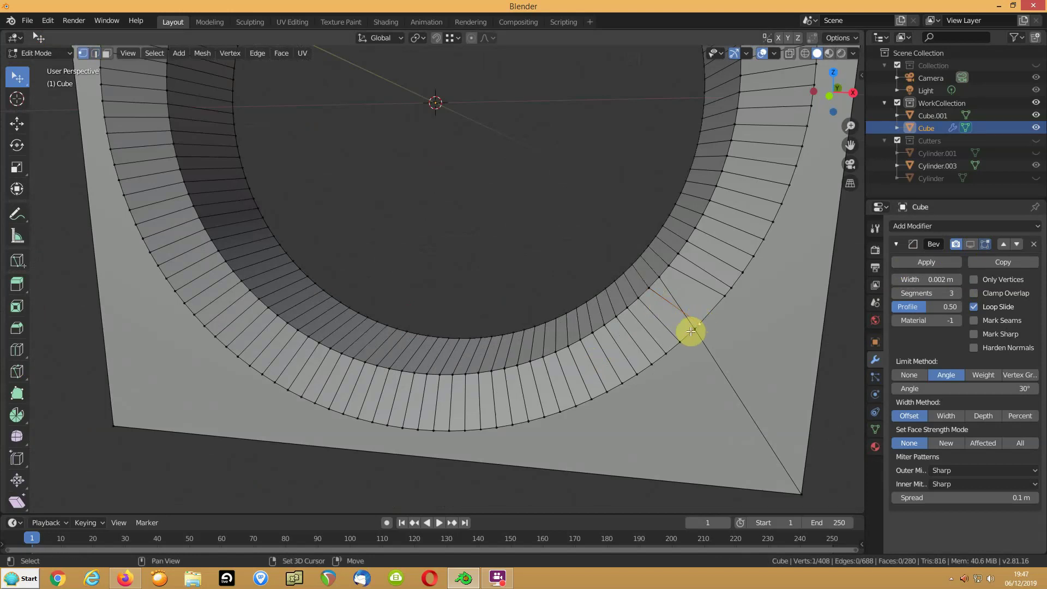
pyautogui.press('m')
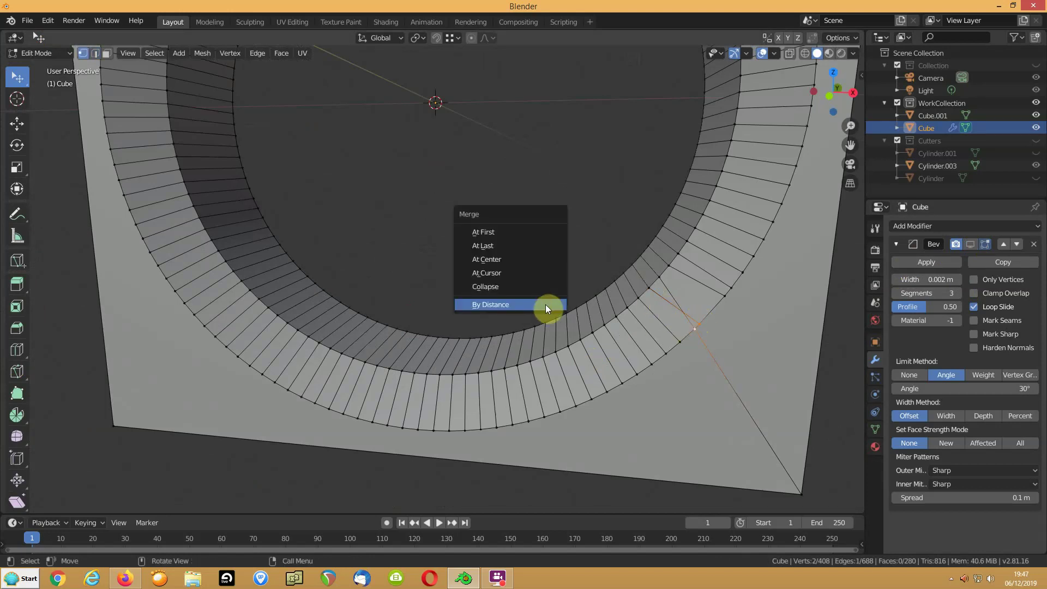
pyautogui.click(483, 246)
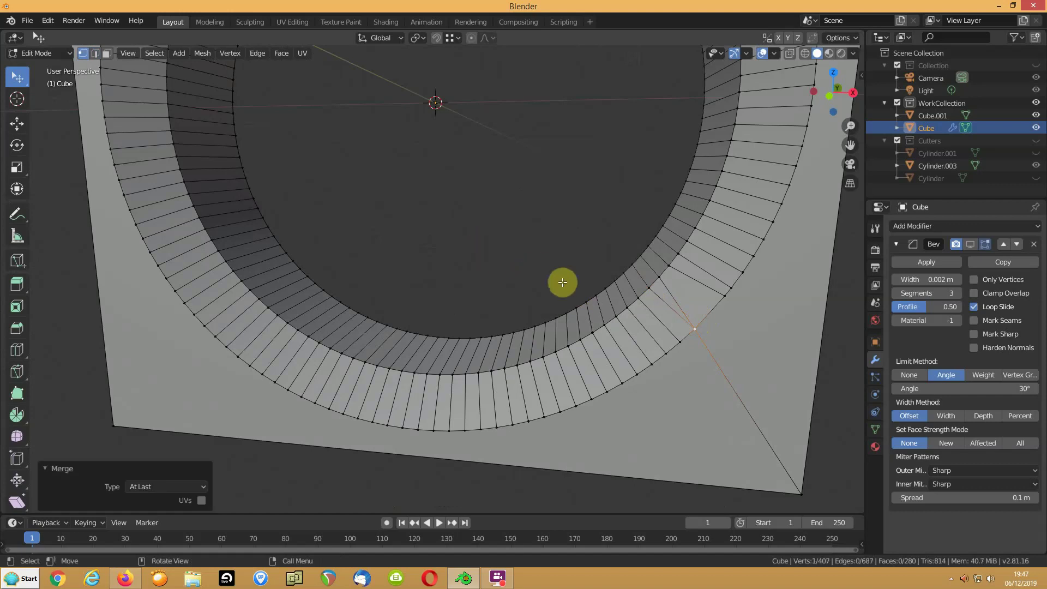
pyautogui.keyDown('ctrl'); pyautogui.rightClick(646, 346); pyautogui.keyUp('ctrl')
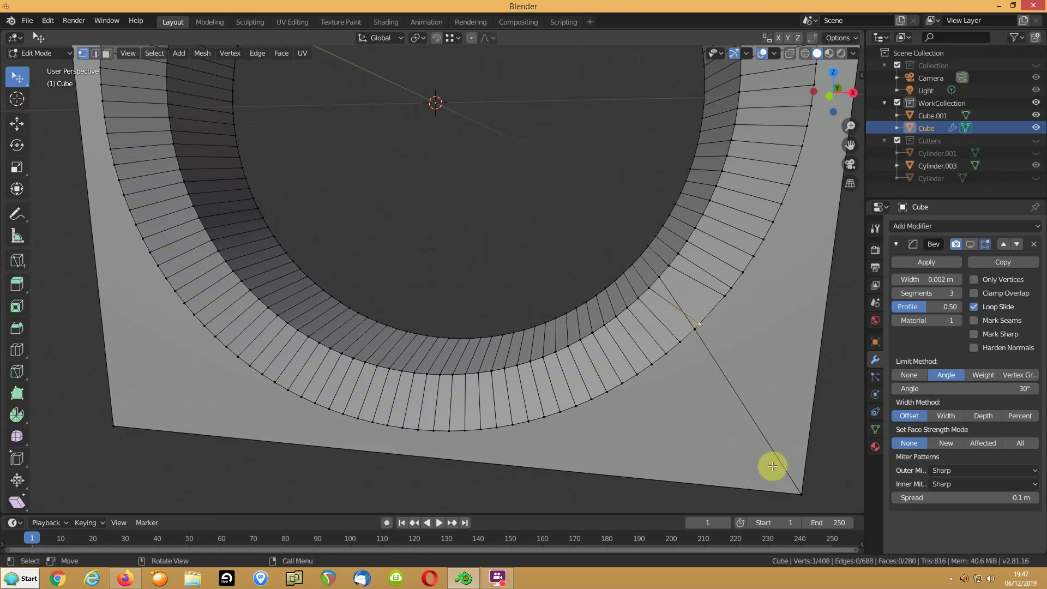
# Connect the slab's lower corner vertex to the adjacent outer rim vertex and dissolve the old diagonal edge beside it
pyautogui.click(800, 492)
pyautogui.keyDown('shift'); pyautogui.click(712, 331); pyautogui.keyUp('shift')
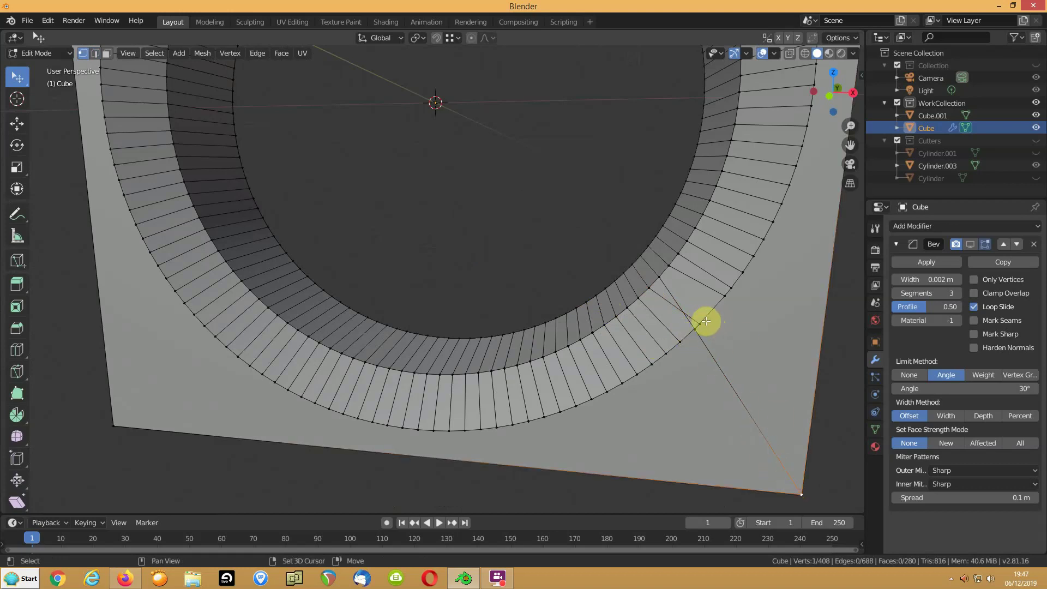
pyautogui.press('j')
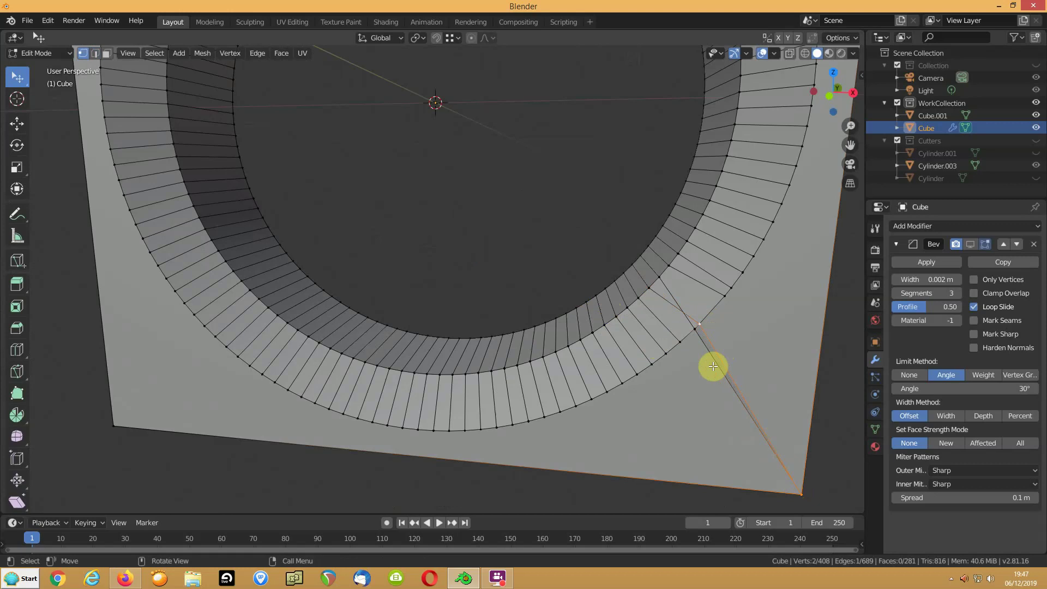
pyautogui.press('2')
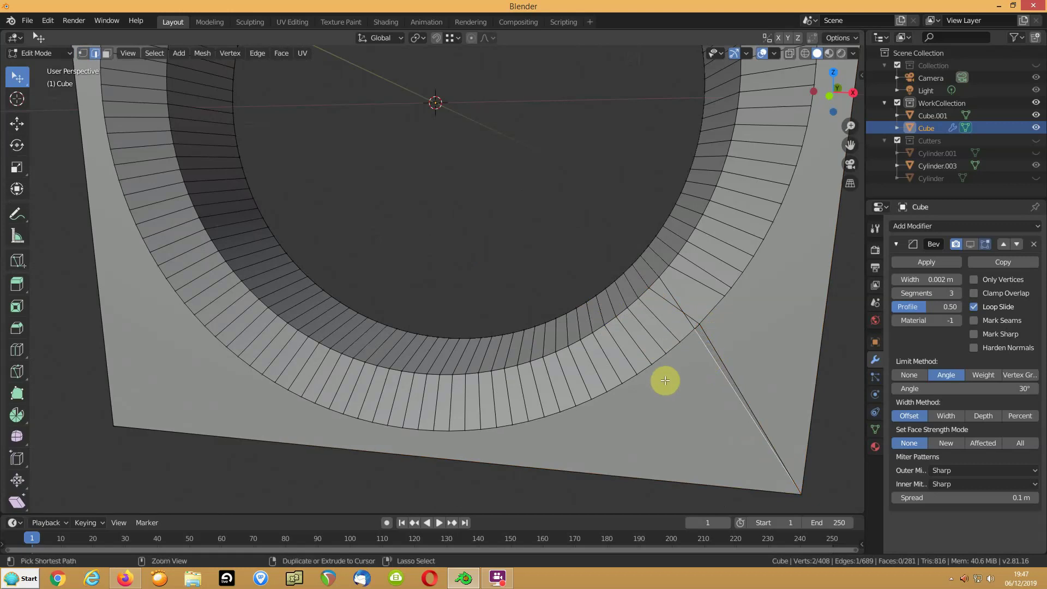
pyautogui.hotkey('ctrl', 'x')
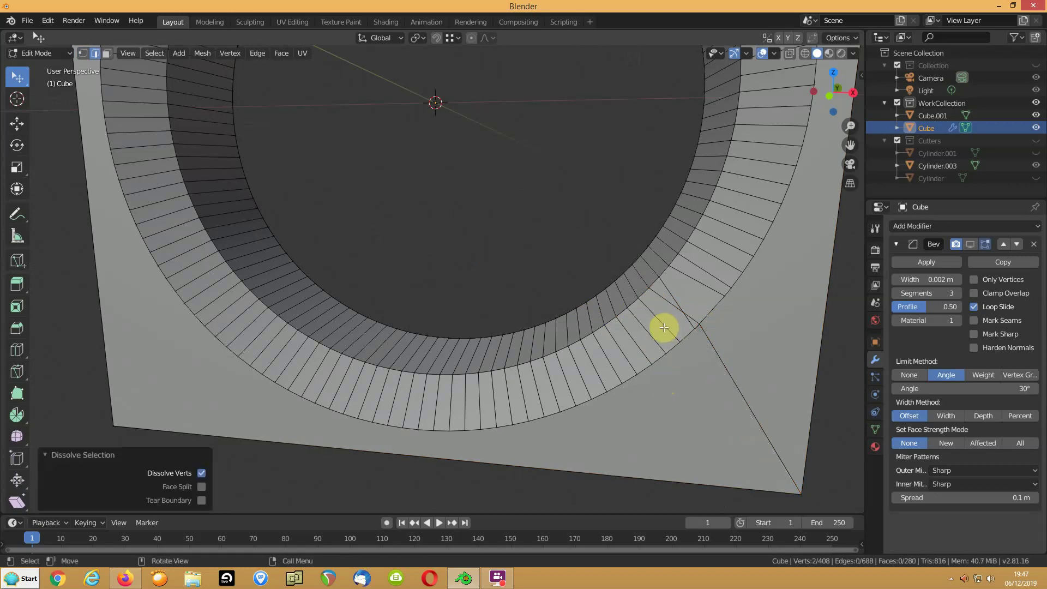
# Knife-cut a new edge across the chamfer between the inner and outer rims near the lower corner and dissolve the stray edge
pyautogui.moveTo(634, 321); pyautogui.dragTo(690, 324, button='middle')
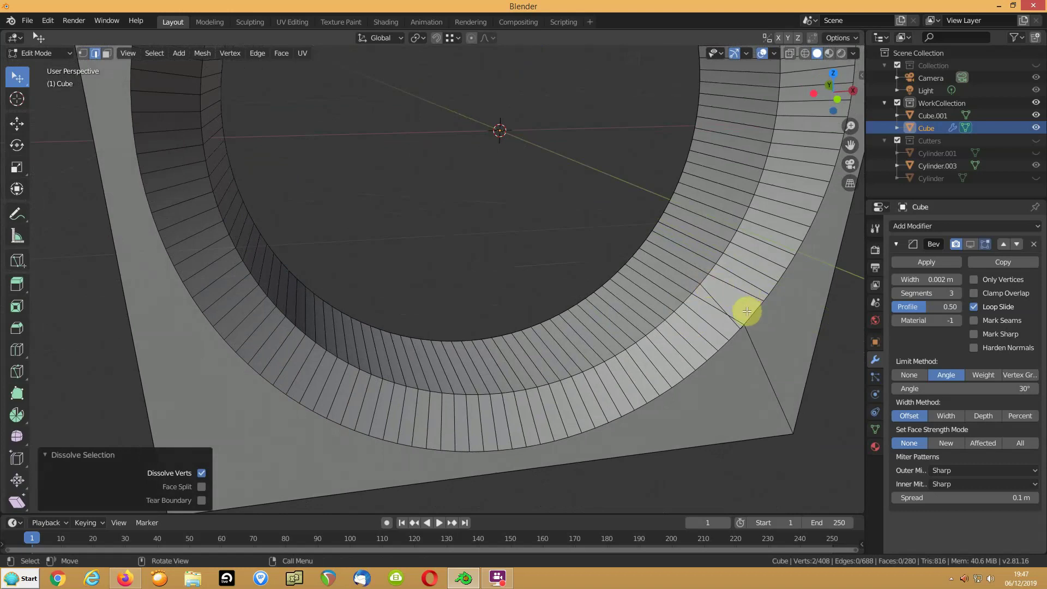
pyautogui.press('k')
pyautogui.click(702, 284)
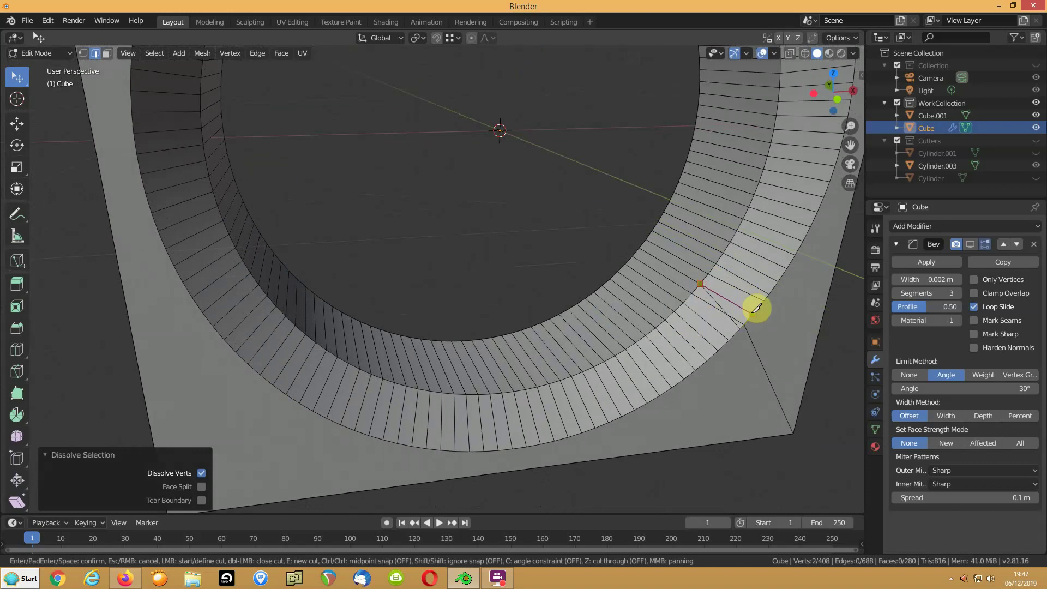
pyautogui.click(755, 309)
pyautogui.press('Return')
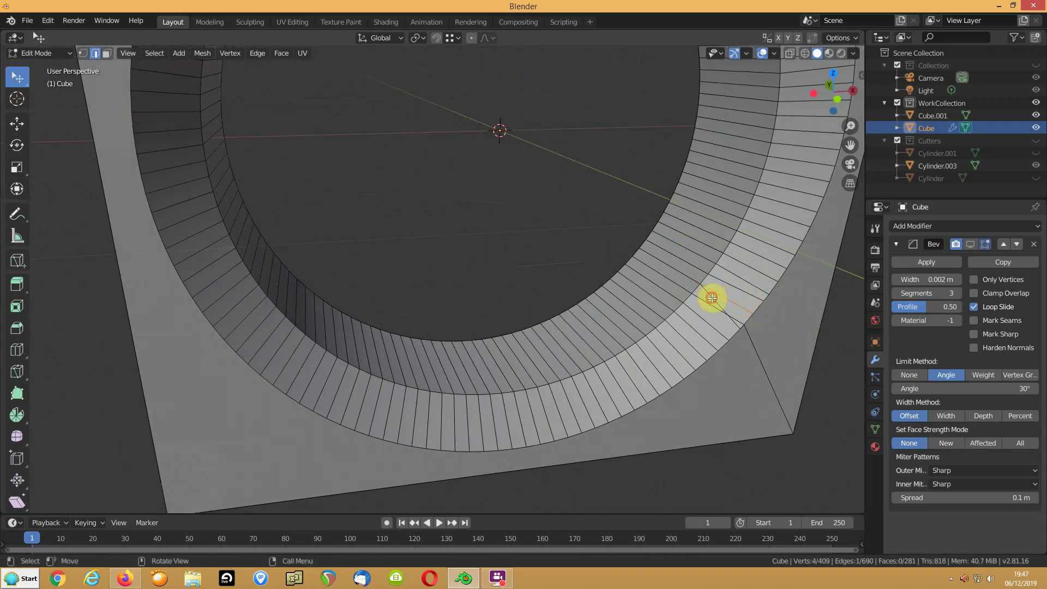
pyautogui.hotkey('ctrl', 'x')
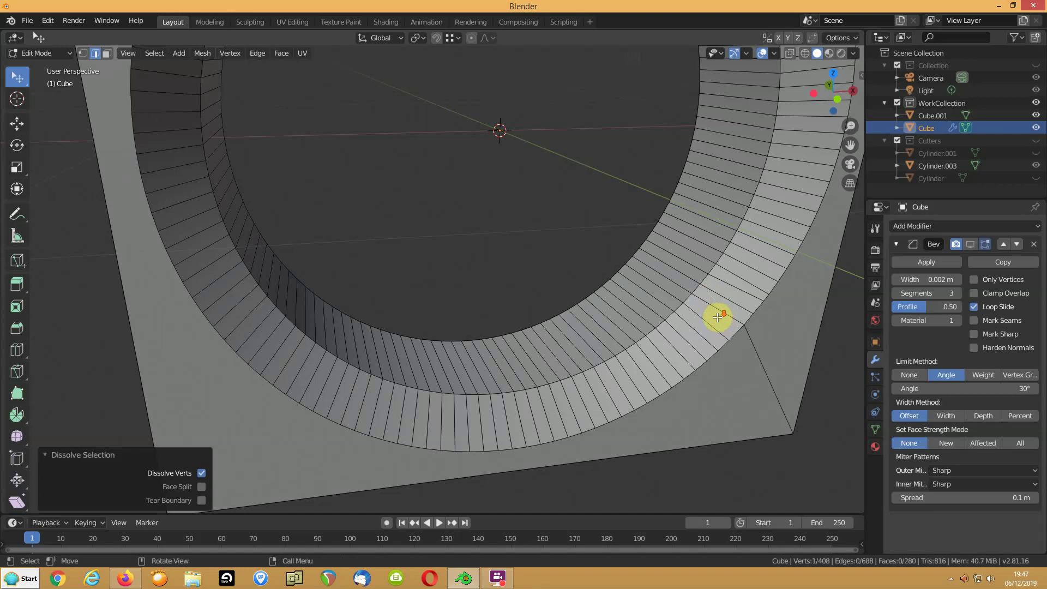
# Turn the Bevel modifier's viewport display back on and return to Object Mode to inspect the slab
pyautogui.scroll(-5, 718, 317)
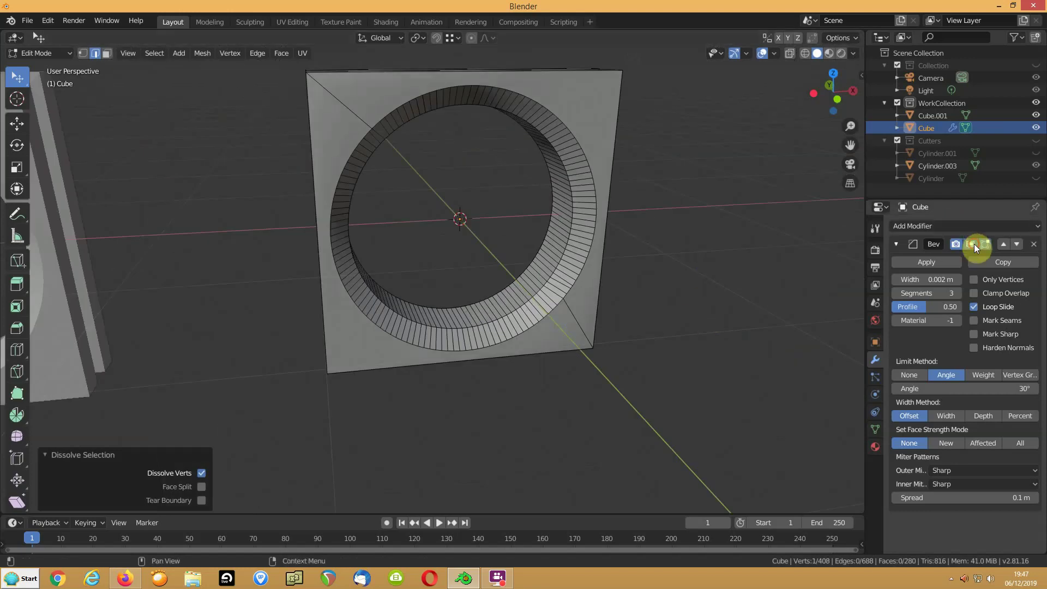
pyautogui.press('Tab')
pyautogui.moveTo(621, 299); pyautogui.dragTo(519, 273, button='middle')
pyautogui.scroll(3, 550, 301)
pyautogui.scroll(-3, 561, 272)
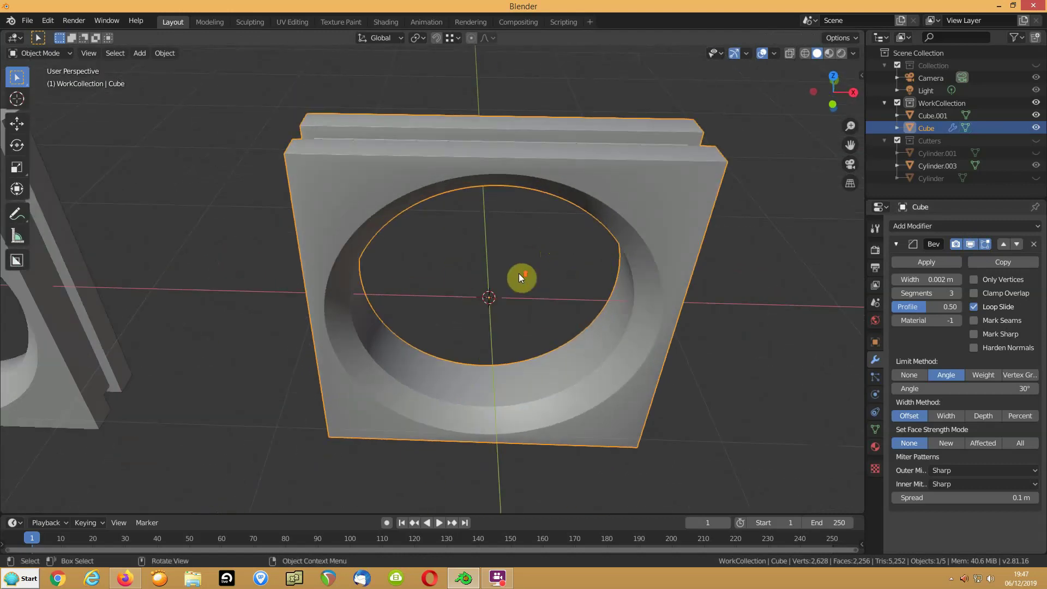
# Turn on Harden Normals for the Cube slab's Bevel modifier and set its width to 0.014 m
pyautogui.click(973, 349)
pyautogui.moveTo(489, 334); pyautogui.dragTo(516, 316, button='middle')
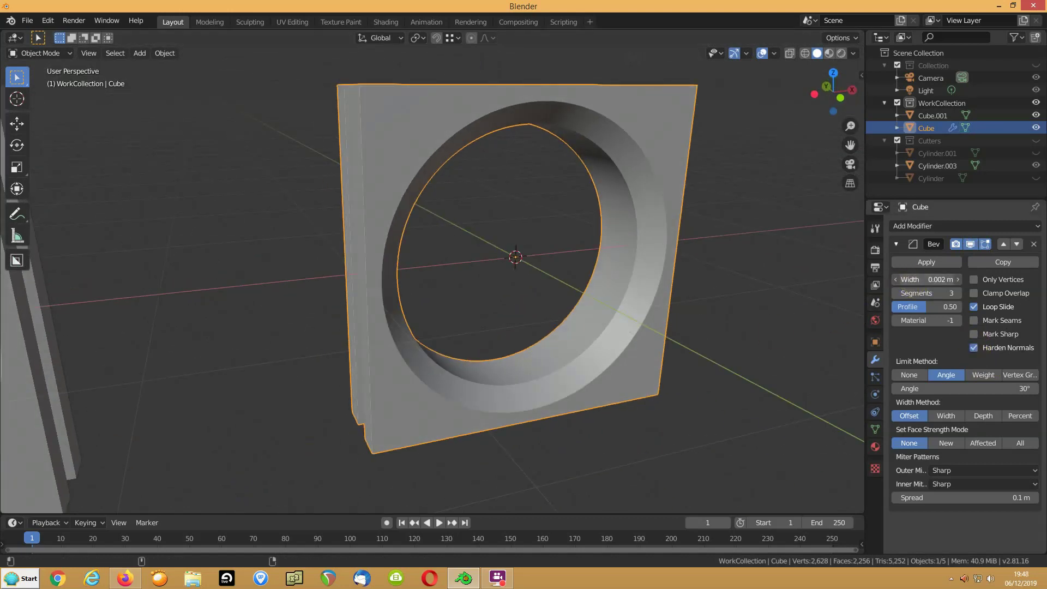
pyautogui.moveTo(927, 280); pyautogui.dragTo(931, 280)
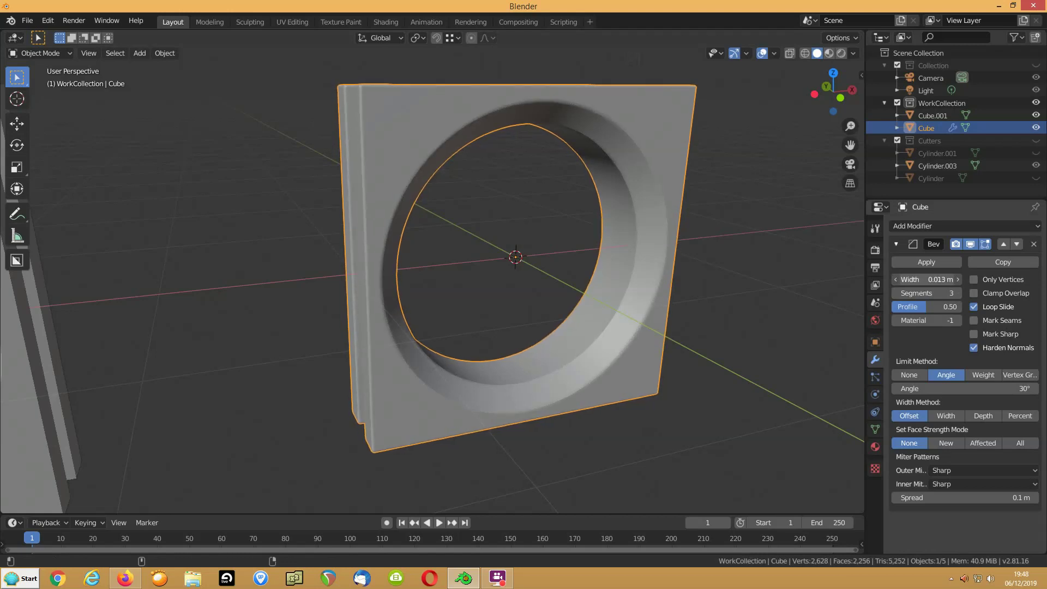
pyautogui.scroll(1, 479, 334)
pyautogui.scroll(-5, 521, 335)
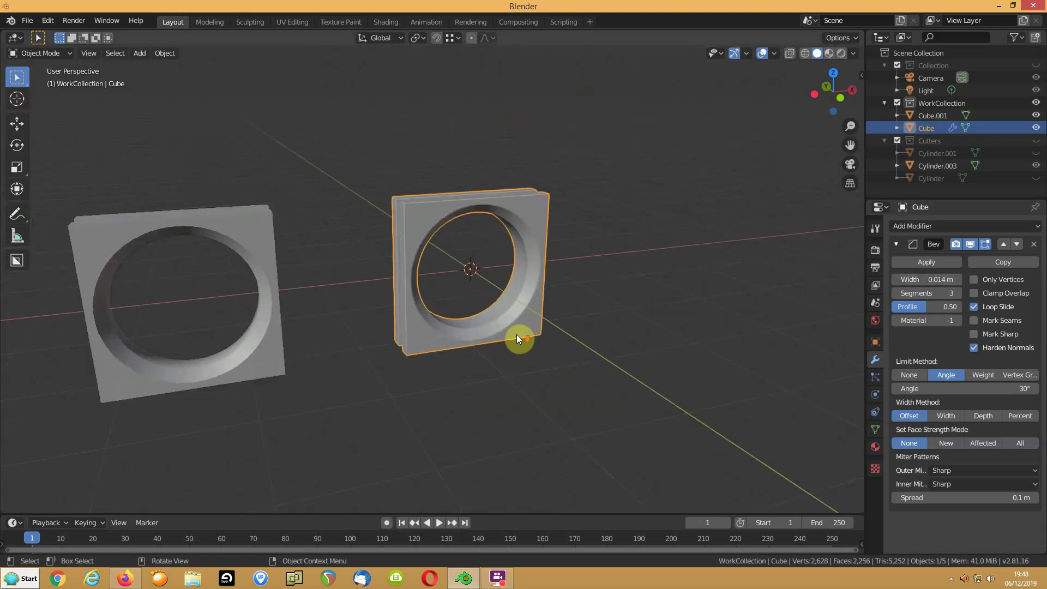
# Add a Bevel modifier to the Cube.001 slab
pyautogui.click(253, 334)
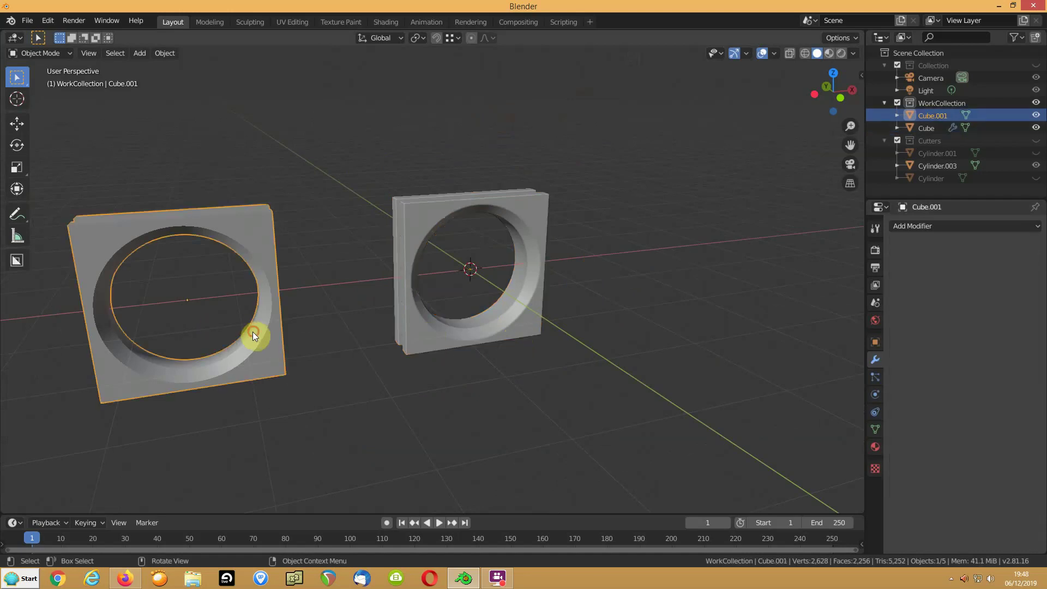
pyautogui.click(921, 224)
pyautogui.click(801, 267)
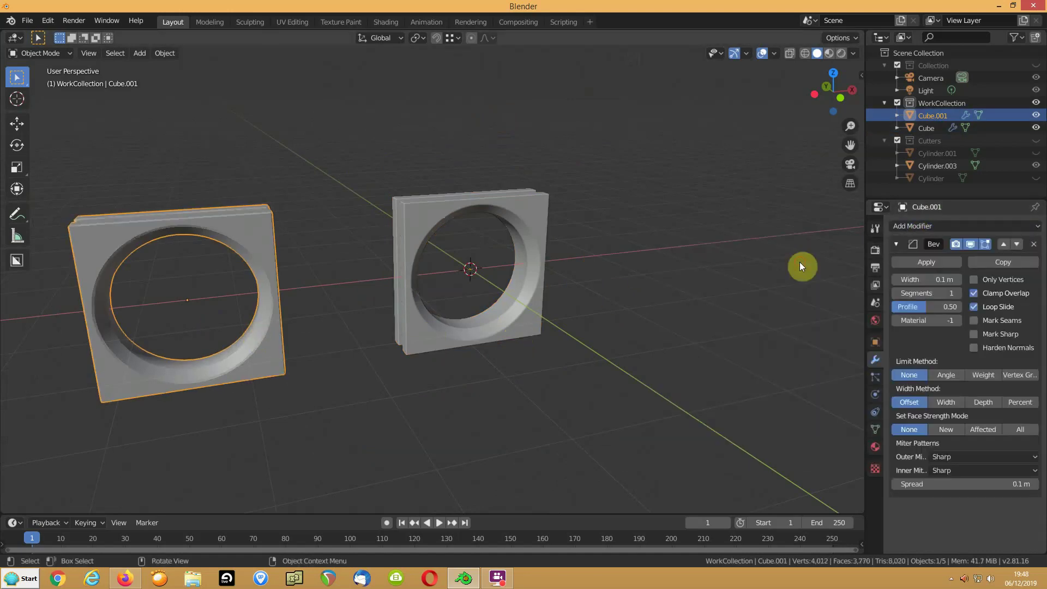
pyautogui.keyDown('shift'); pyautogui.moveTo(255, 322); pyautogui.dragTo(482, 293, button='middle'); pyautogui.keyUp('shift')
pyautogui.scroll(5, 421, 292)
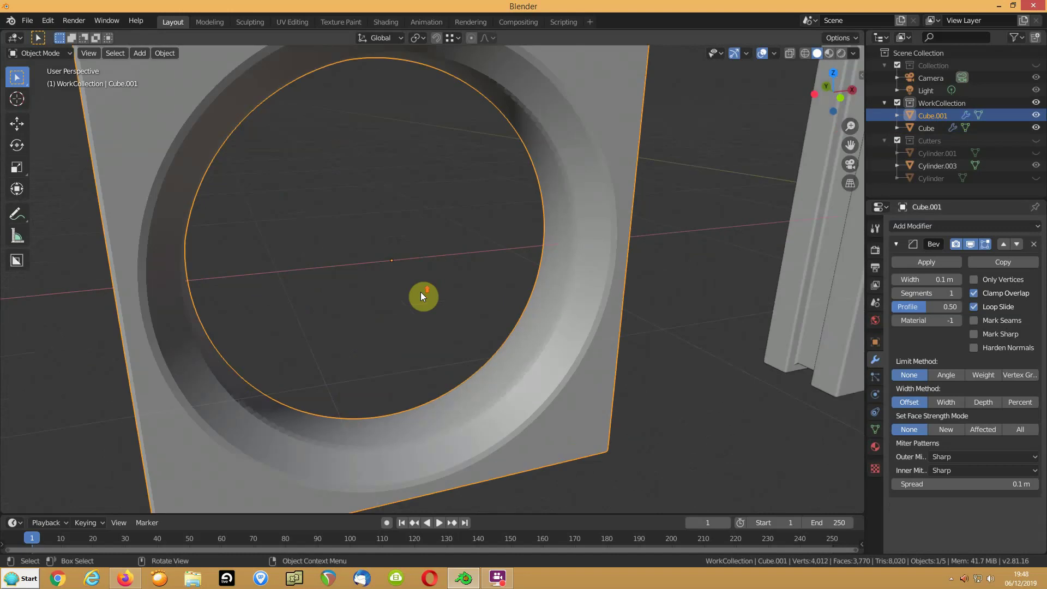
# Set Cube.001's Bevel modifier to 0.008 m width, 3 segments and the Angle limit method, with Harden Normals on
pyautogui.moveTo(939, 280); pyautogui.dragTo(906, 280)
pyautogui.click(944, 375)
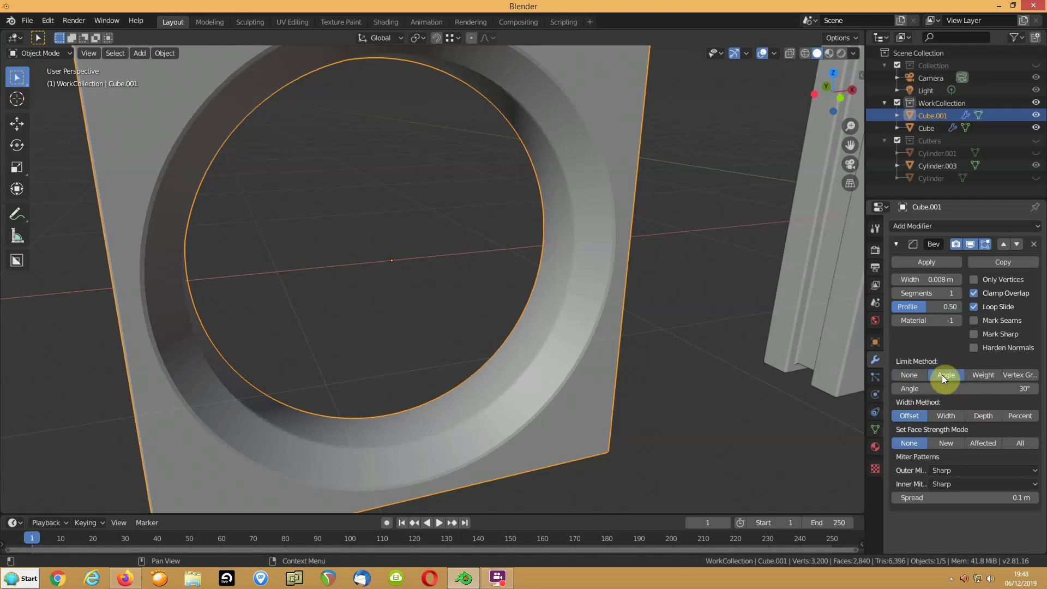
pyautogui.click(974, 348)
pyautogui.click(956, 295)
pyautogui.click(955, 295)
pyautogui.scroll(-2, 222, 246)
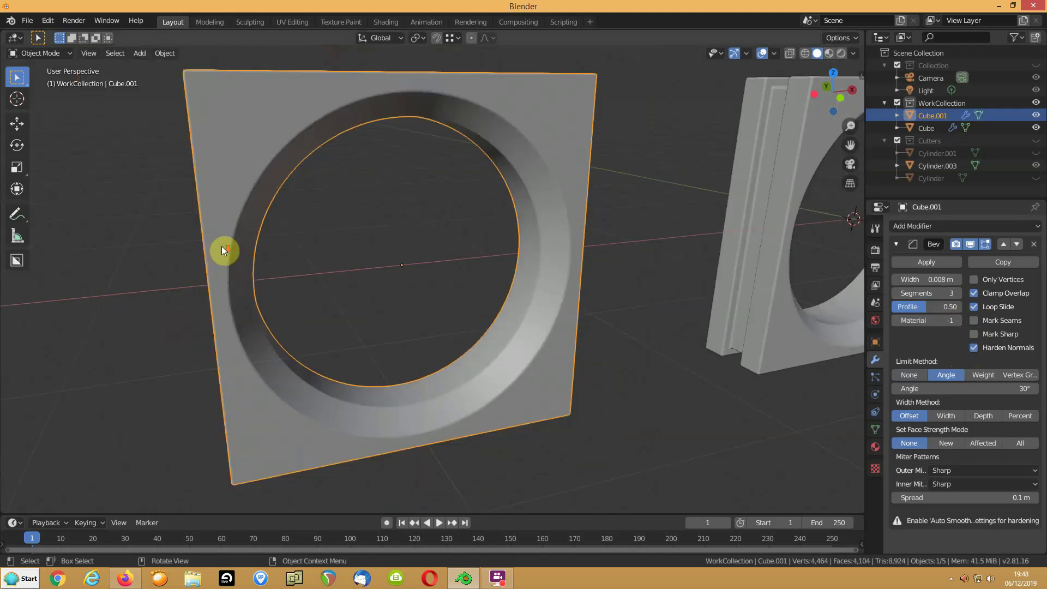
pyautogui.scroll(2, 234, 253)
pyautogui.scroll(-3, 234, 253)
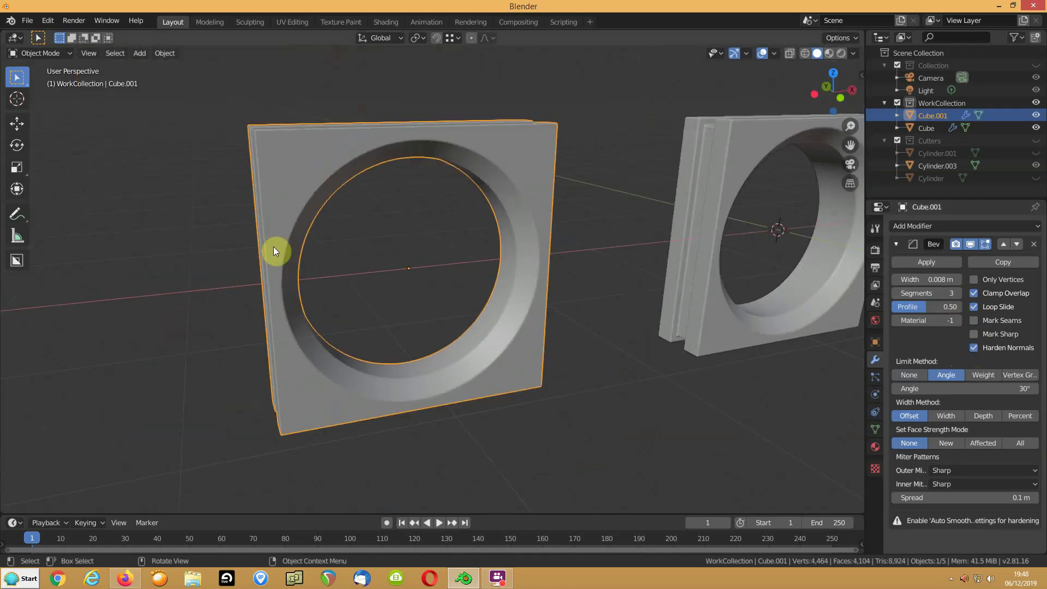
# Shade the Cube.001 slab smooth and enable Auto Smooth in its mesh normals settings
pyautogui.rightClick(282, 234)
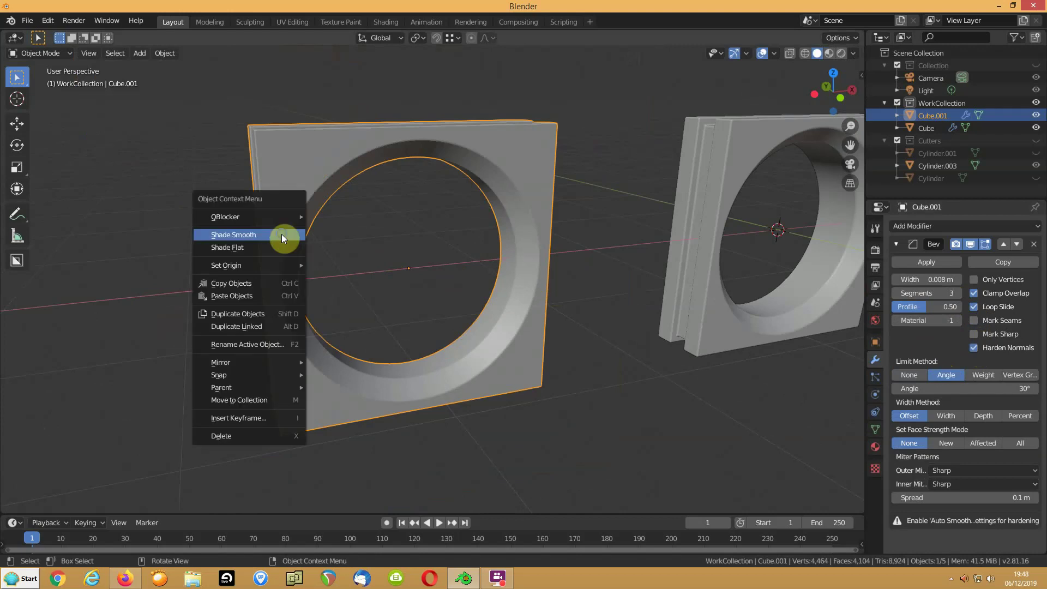
pyautogui.click(282, 234)
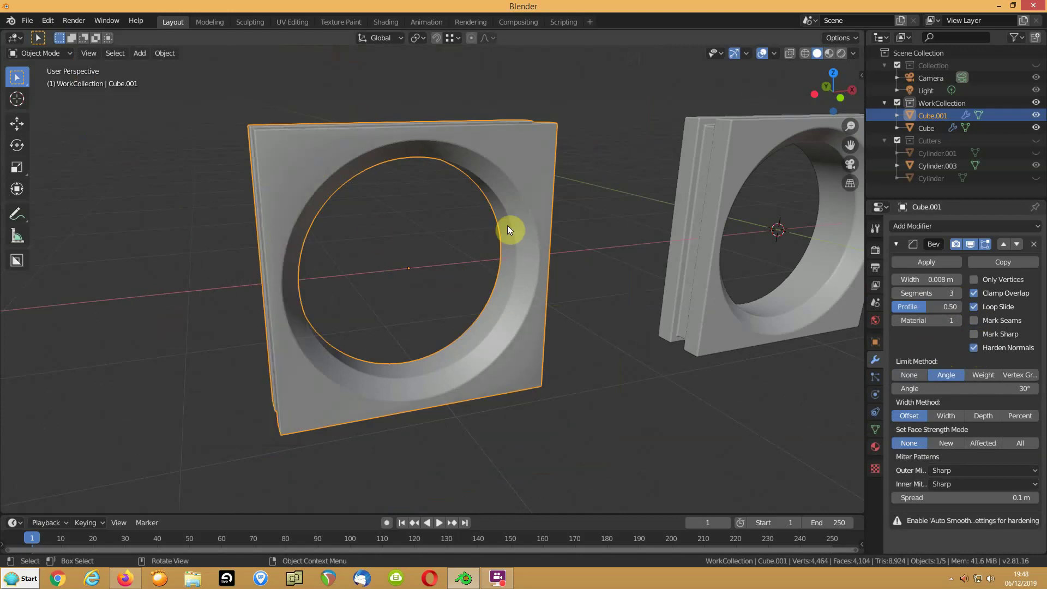
pyautogui.click(875, 429)
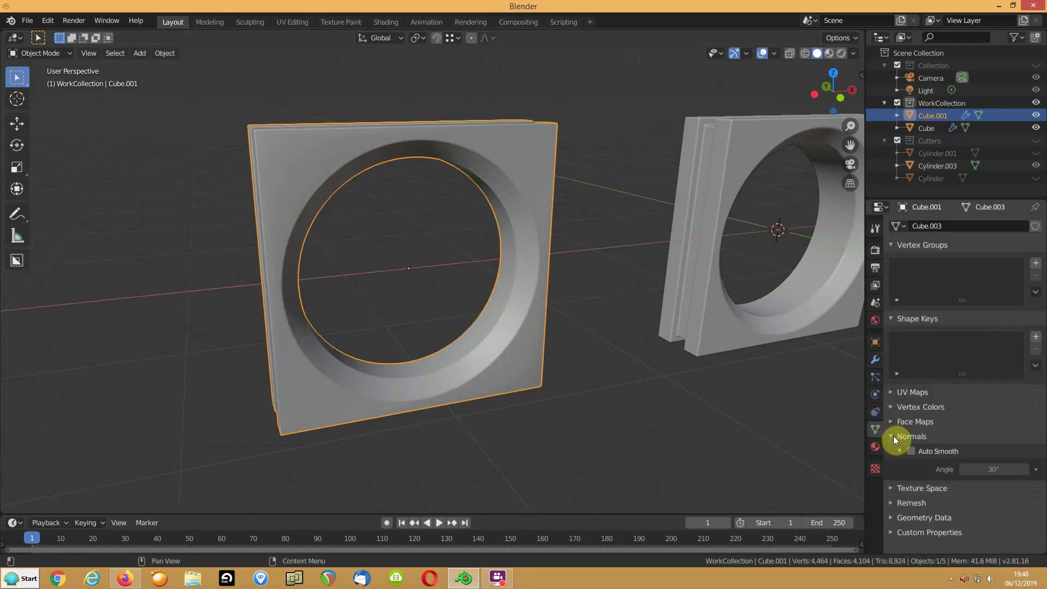
pyautogui.click(911, 451)
# Check the Cube slab's Auto Smooth settings and examine the bevels and shading of Cube.001 from several angles
pyautogui.click(711, 254)
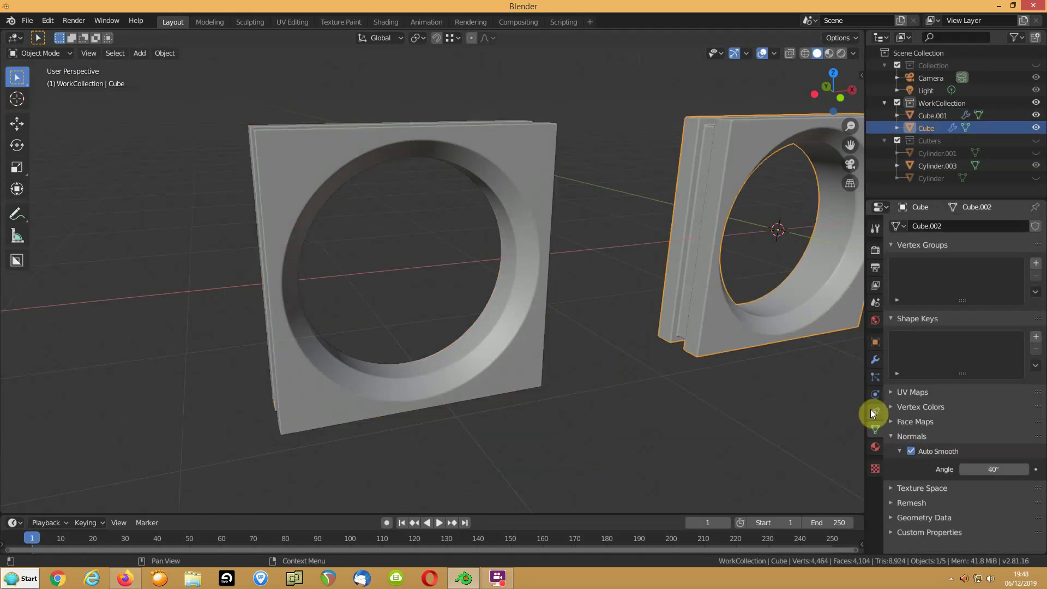
pyautogui.click(539, 304)
pyautogui.scroll(3, 588, 299)
pyautogui.scroll(5, 470, 319)
pyautogui.scroll(-4, 333, 308)
pyautogui.moveTo(299, 297); pyautogui.dragTo(483, 257, button='middle')
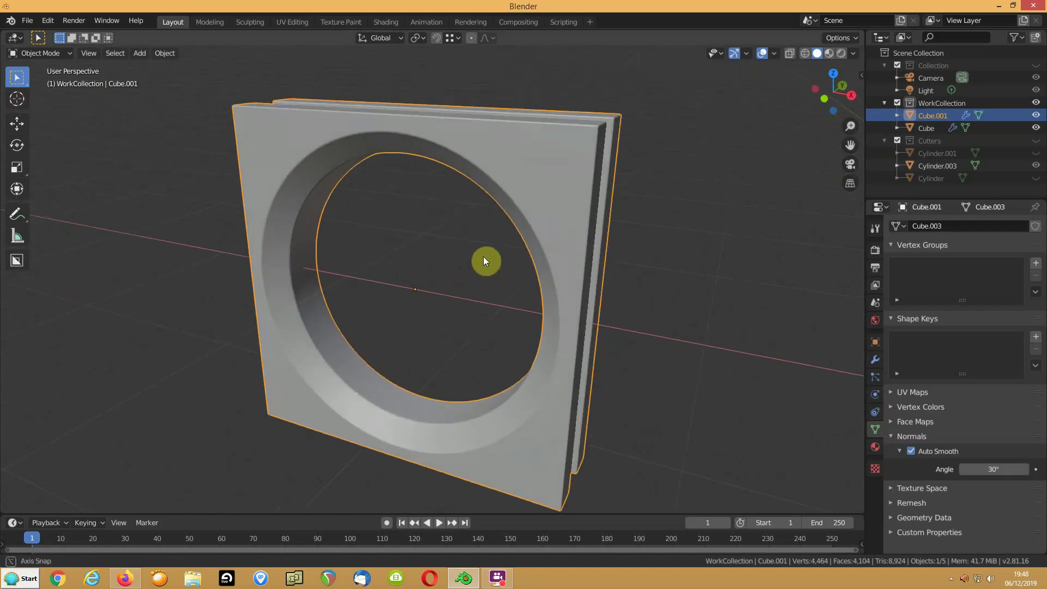
pyautogui.scroll(-1, 493, 261)
pyautogui.keyDown('shift'); pyautogui.moveTo(611, 296); pyautogui.dragTo(460, 268, button='middle'); pyautogui.keyUp('shift')
pyautogui.keyDown('shift'); pyautogui.moveTo(334, 253); pyautogui.dragTo(450, 294, button='middle'); pyautogui.keyUp('shift')
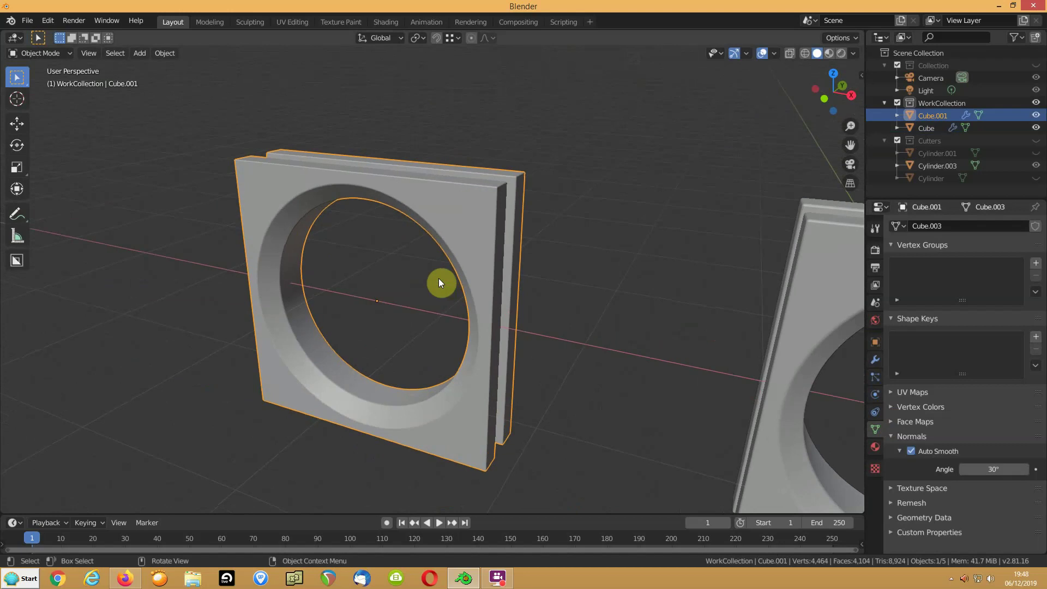
pyautogui.scroll(2, 439, 278)
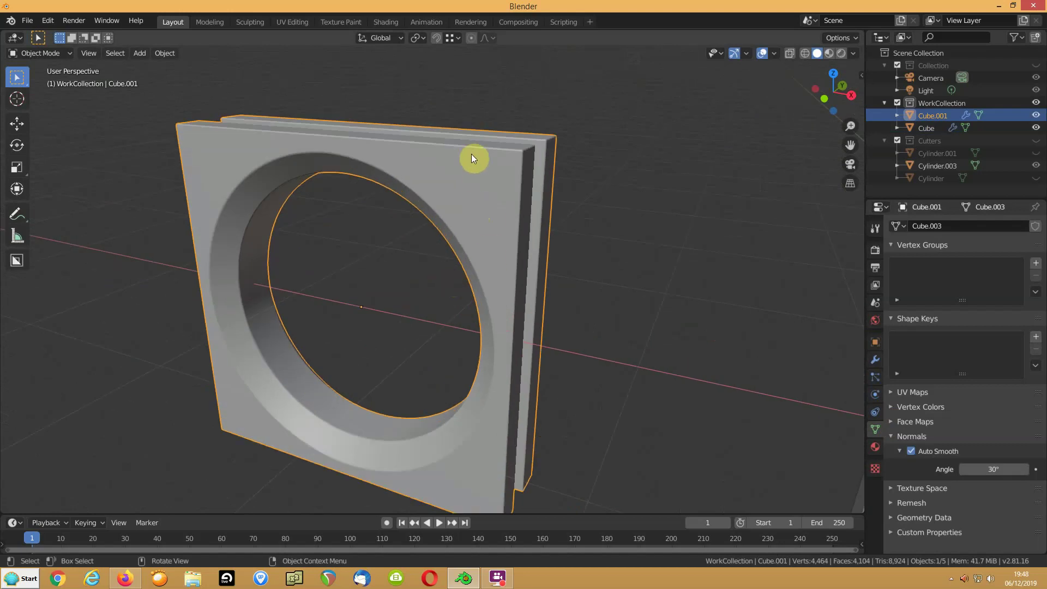
# Select the eight short corner edges of the Cube.001 slab in Edit Mode and assign them to a new vertex group
pyautogui.press('Tab')
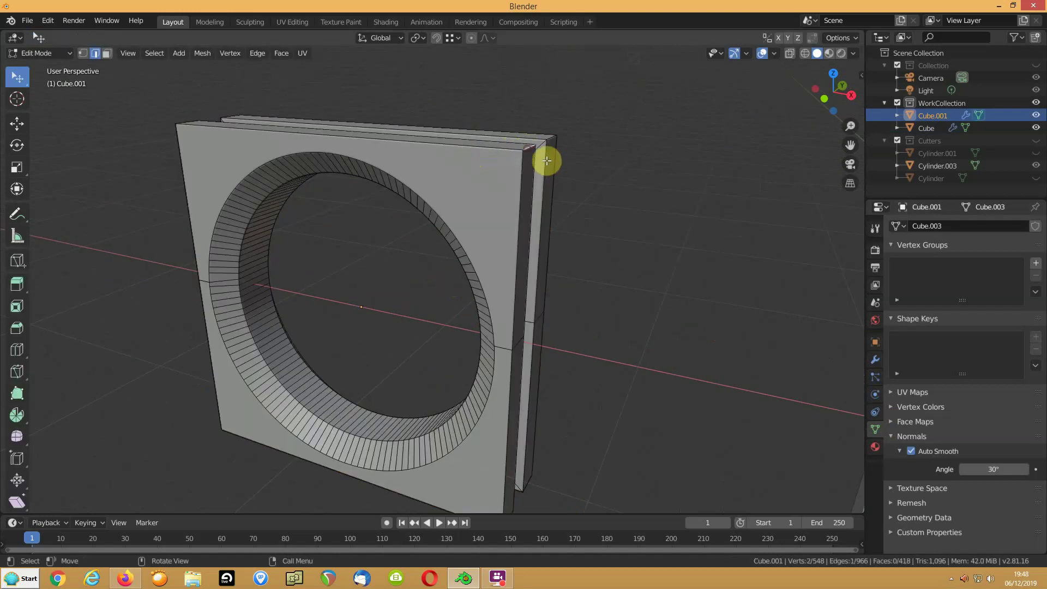
pyautogui.keyDown('shift'); pyautogui.click(528, 484); pyautogui.keyUp('shift')
pyautogui.keyDown('shift'); pyautogui.moveTo(543, 474); pyautogui.dragTo(560, 393, button='middle'); pyautogui.keyUp('shift')
pyautogui.keyDown('shift'); pyautogui.click(522, 437); pyautogui.keyUp('shift')
pyautogui.moveTo(231, 327); pyautogui.dragTo(470, 435, button='middle')
pyautogui.keyDown('shift'); pyautogui.click(493, 442); pyautogui.keyUp('shift')
pyautogui.keyDown('shift'); pyautogui.click(516, 453); pyautogui.keyUp('shift')
pyautogui.keyDown('shift'); pyautogui.click(505, 165); pyautogui.keyUp('shift')
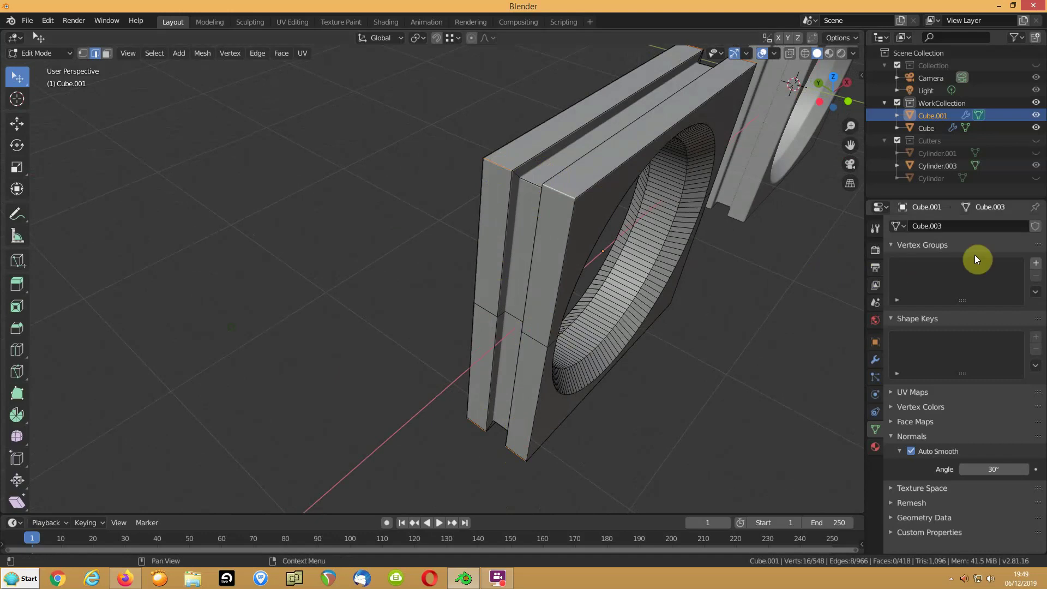
pyautogui.click(1036, 263)
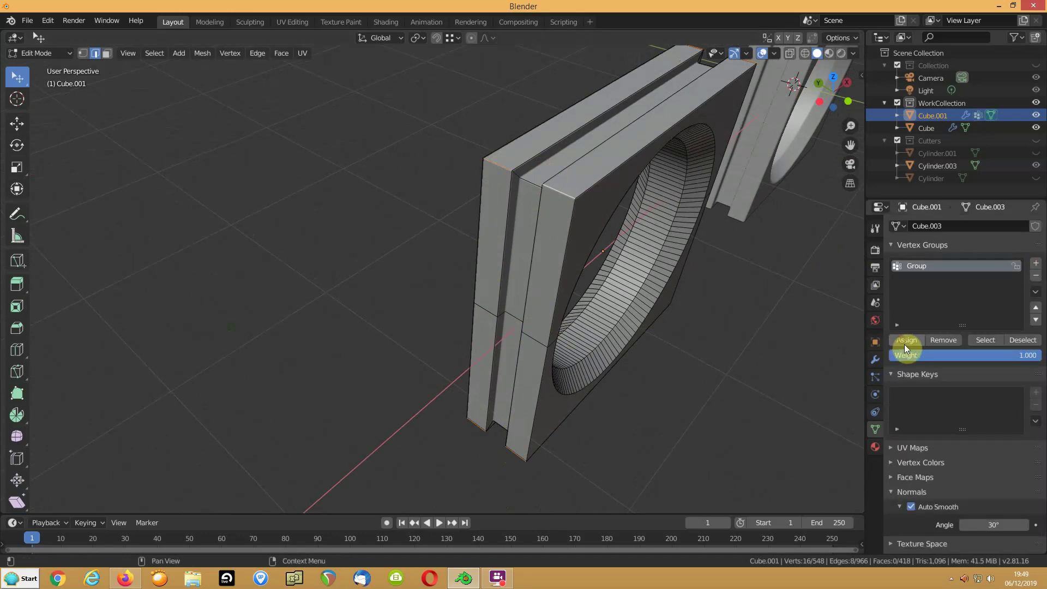
pyautogui.click(877, 368)
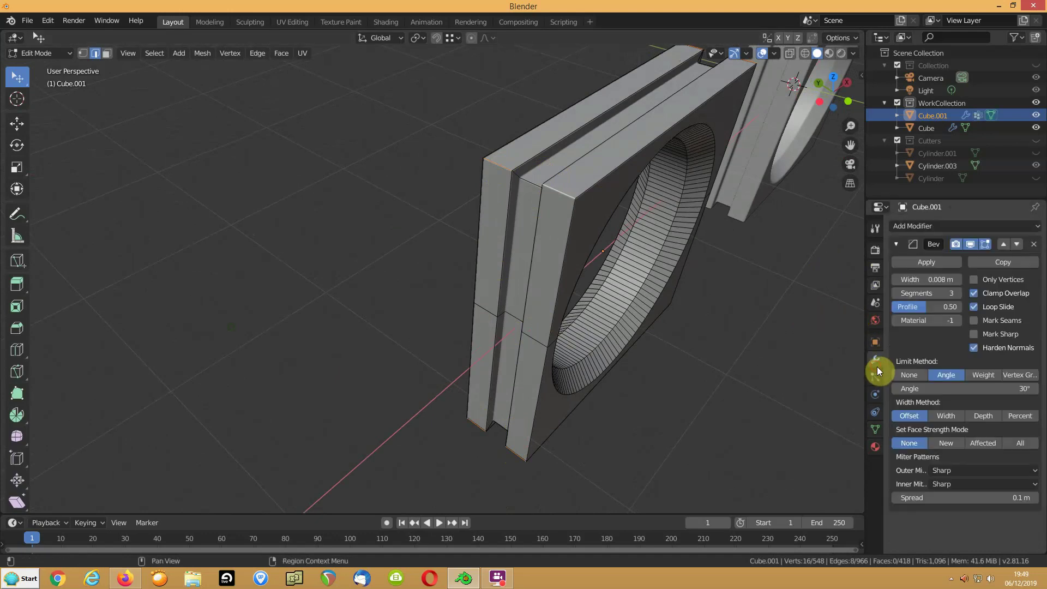
# Duplicate Cube.001's Bevel modifier and limit the first Bevel to the vertex group Group
pyautogui.click(1019, 262)
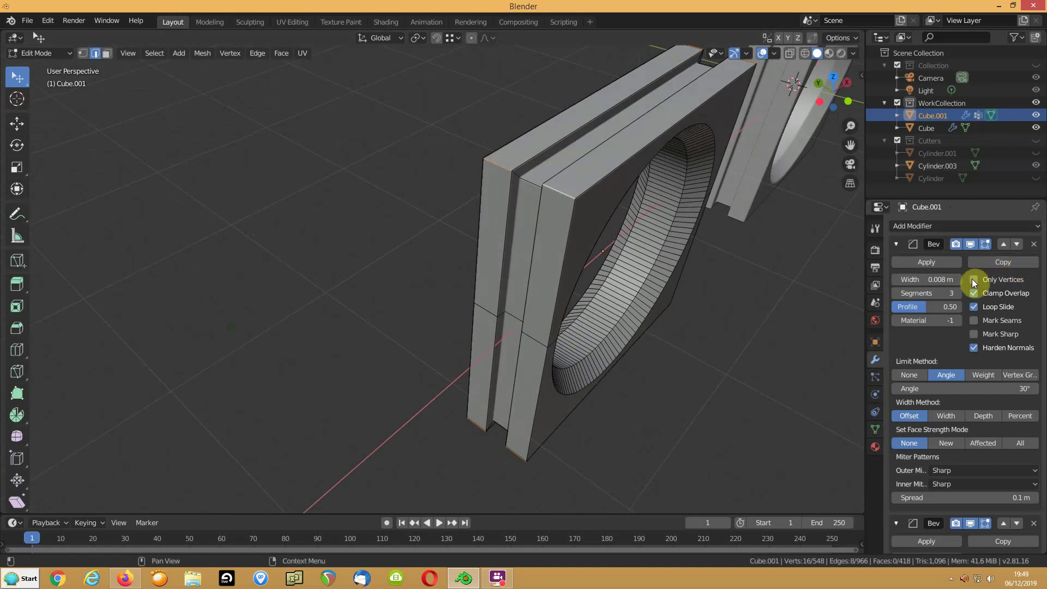
pyautogui.scroll(-5, 903, 414)
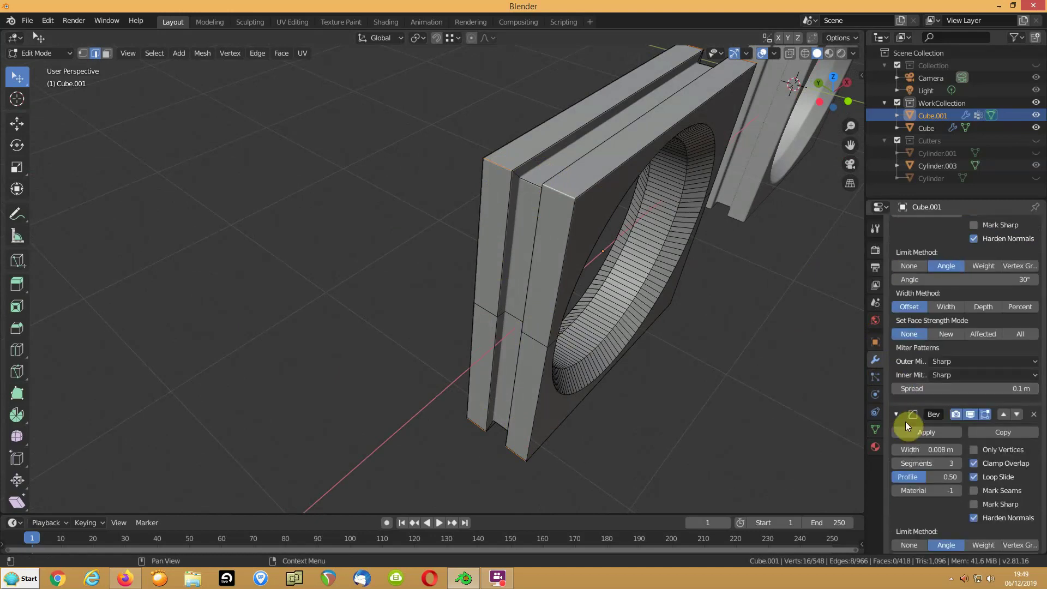
pyautogui.click(897, 413)
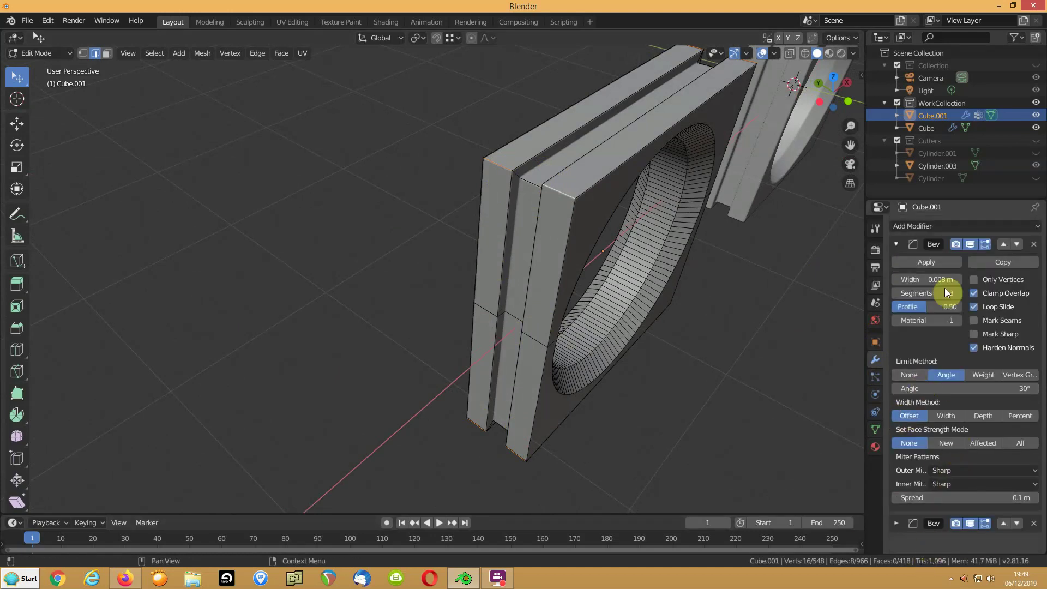
pyautogui.click(1013, 375)
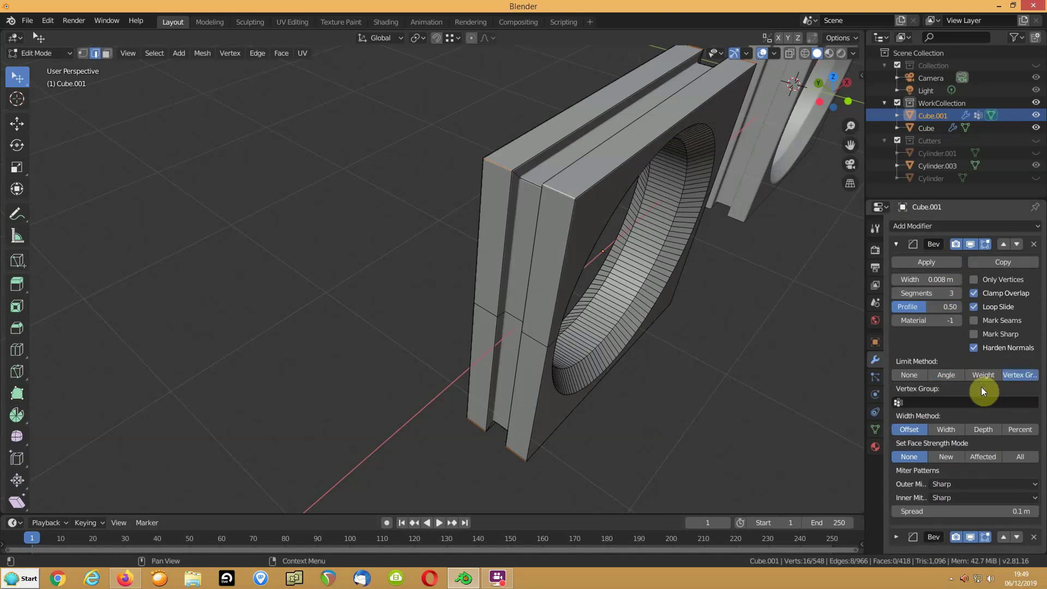
pyautogui.click(911, 402)
pyautogui.click(897, 425)
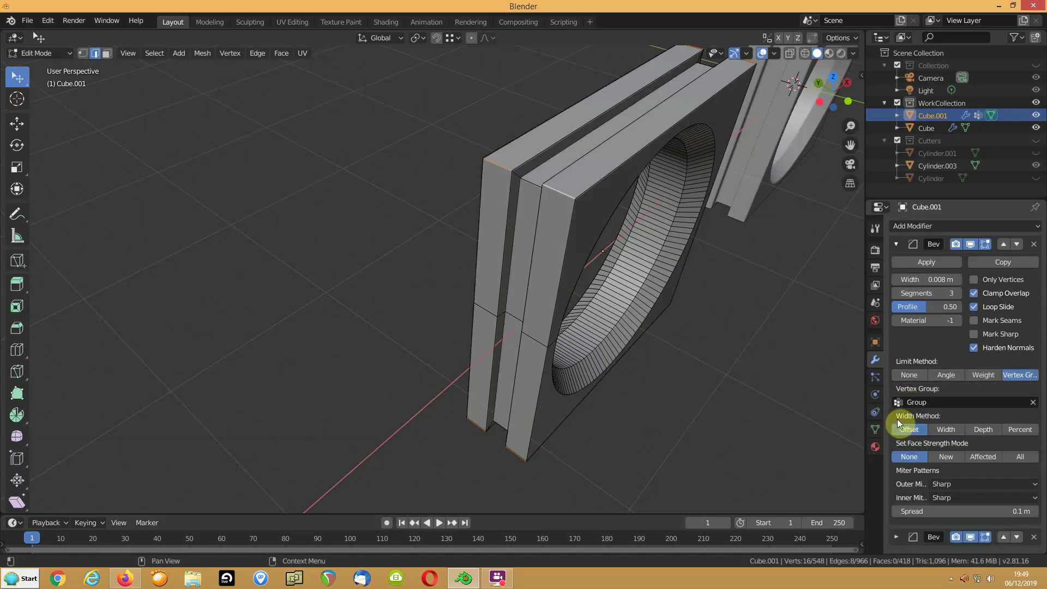
# Turn off Clamp Overlap on the vertex-group Bevel modifier and reduce its width to 0 m
pyautogui.moveTo(920, 280)
pyautogui.mouseDown()
pyautogui.moveTo(953, 280)
pyautogui.moveTo(928, 280)
pyautogui.mouseUp()
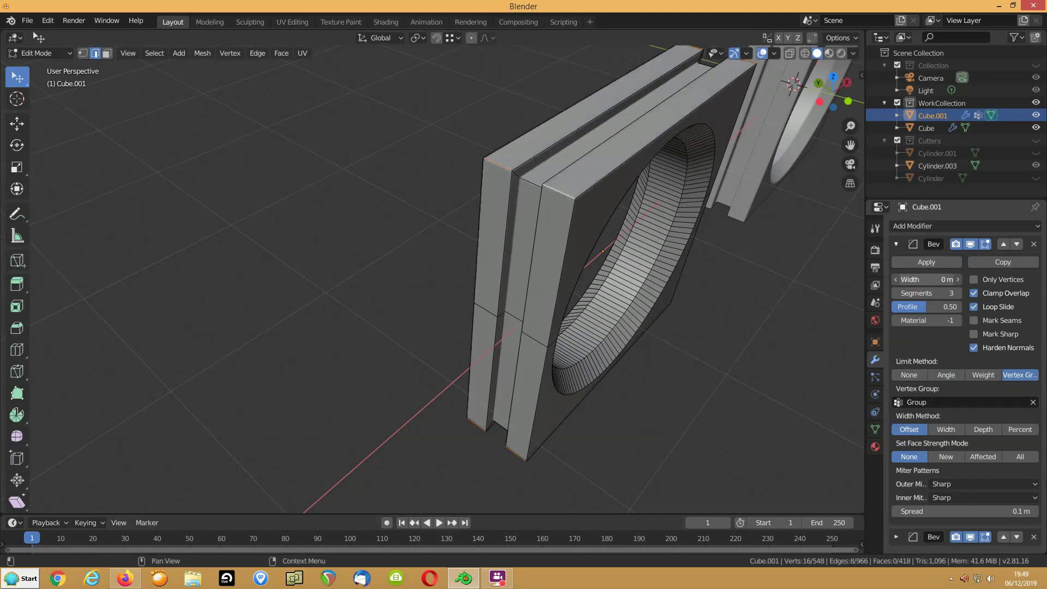
pyautogui.click(974, 293)
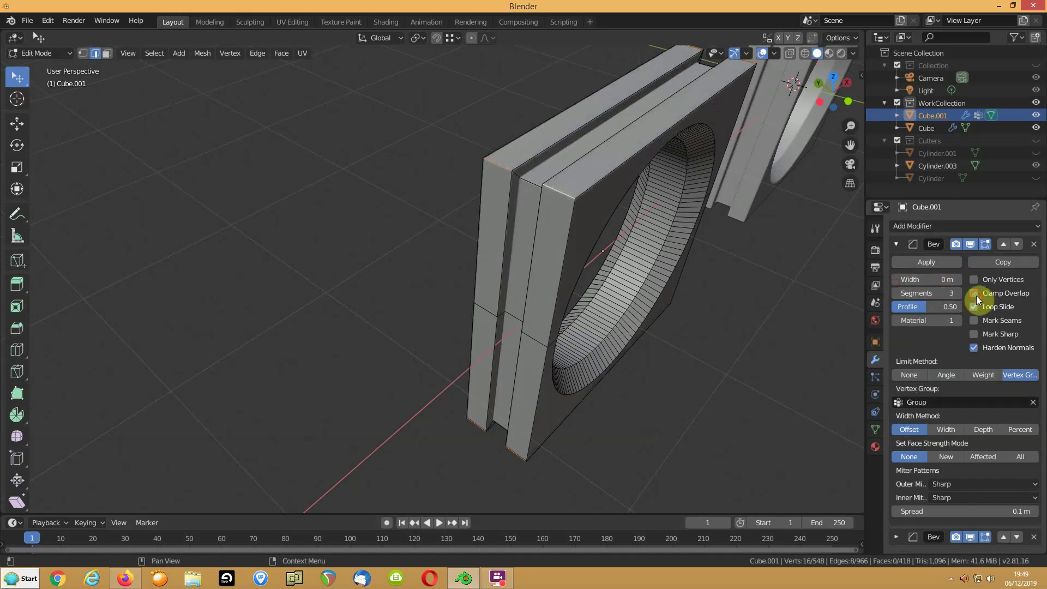
pyautogui.moveTo(927, 280); pyautogui.dragTo(928, 280)
# Add one centred loop cut across the slab's grooved top side and another across its grooved bottom side
pyautogui.moveTo(646, 240); pyautogui.dragTo(416, 192, button='middle')
pyautogui.hotkey('ctrl', 'r')
pyautogui.click(478, 190)
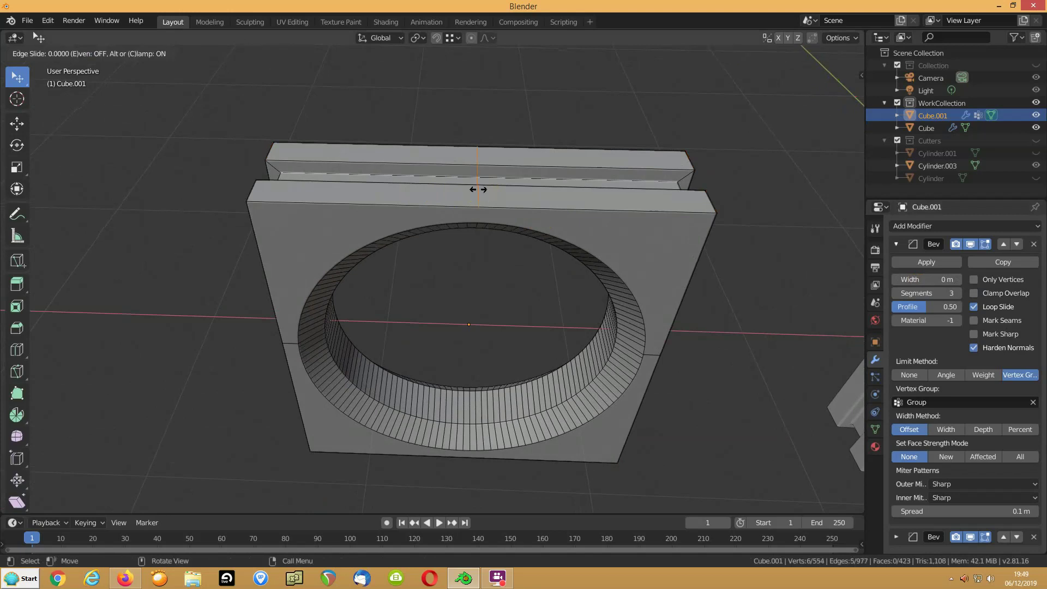
pyautogui.rightClick(479, 188)
pyautogui.moveTo(439, 304); pyautogui.dragTo(431, 193, button='middle')
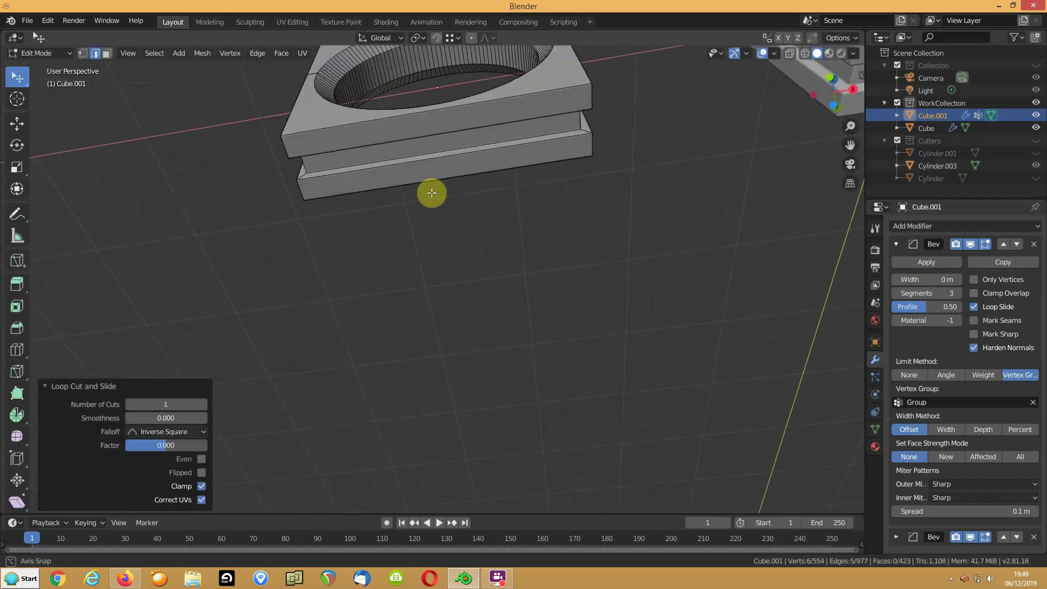
pyautogui.hotkey('ctrl', 'r')
pyautogui.click(433, 153)
pyautogui.rightClick(433, 153)
pyautogui.moveTo(433, 153); pyautogui.dragTo(423, 211, button='middle')
pyautogui.moveTo(346, 170); pyautogui.dragTo(355, 170, button='middle')
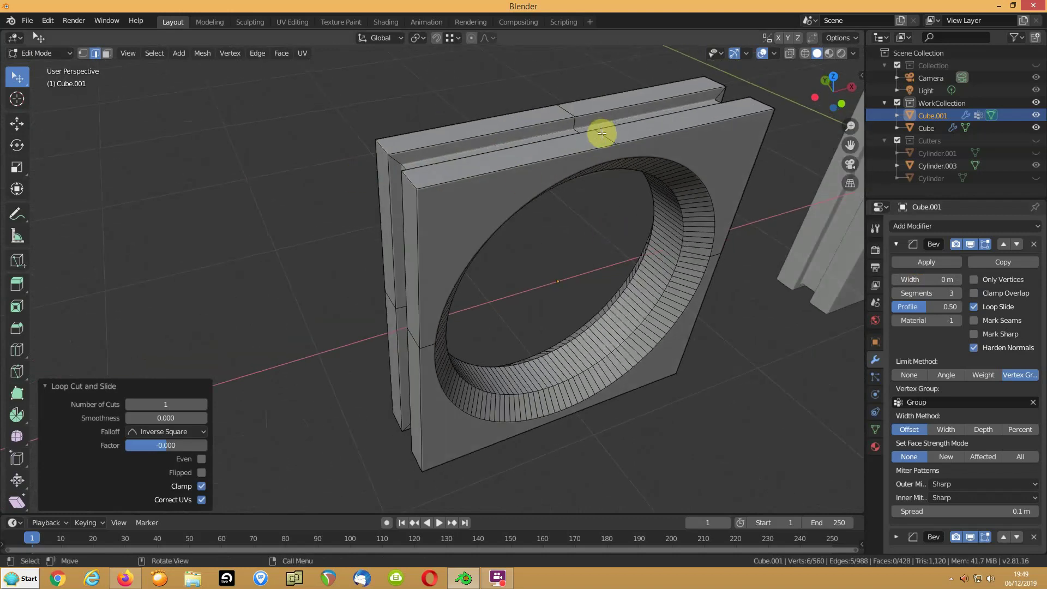
# Select the two new centre edge loops on the top and bottom sides and remove them from the vertex group Group
pyautogui.moveTo(601, 132); pyautogui.dragTo(519, 207, button='middle')
pyautogui.keyDown('alt'); pyautogui.click(486, 176); pyautogui.keyUp('alt')
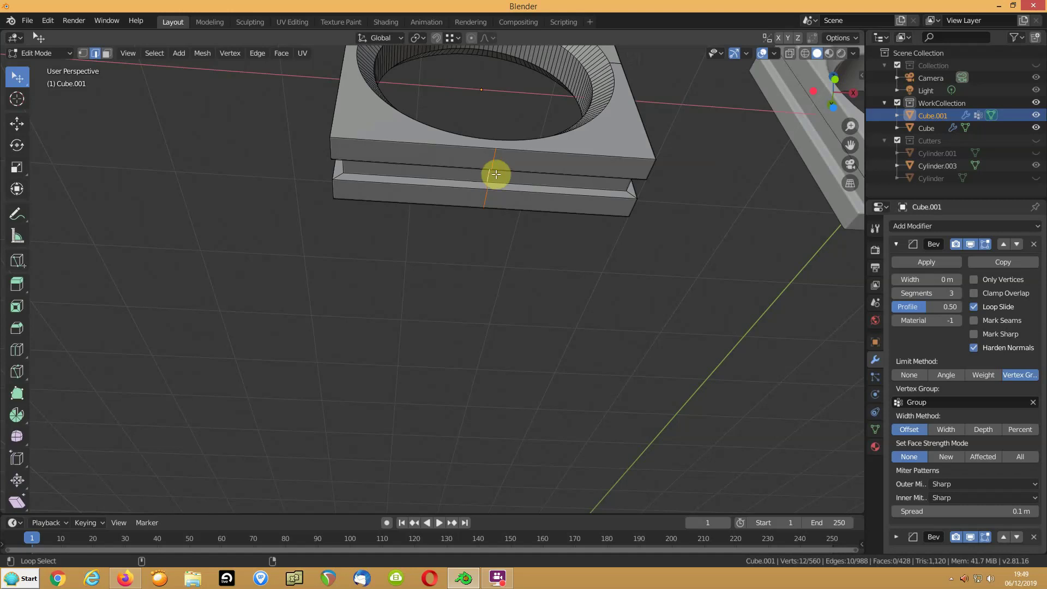
pyautogui.click(872, 424)
pyautogui.moveTo(433, 206); pyautogui.dragTo(480, 312, button='middle')
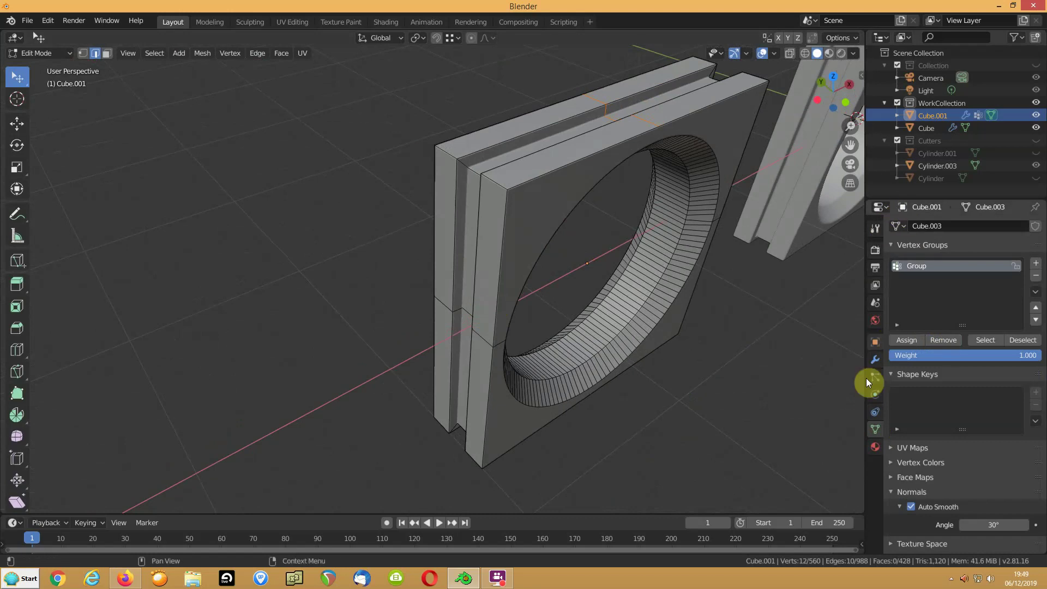
pyautogui.click(875, 359)
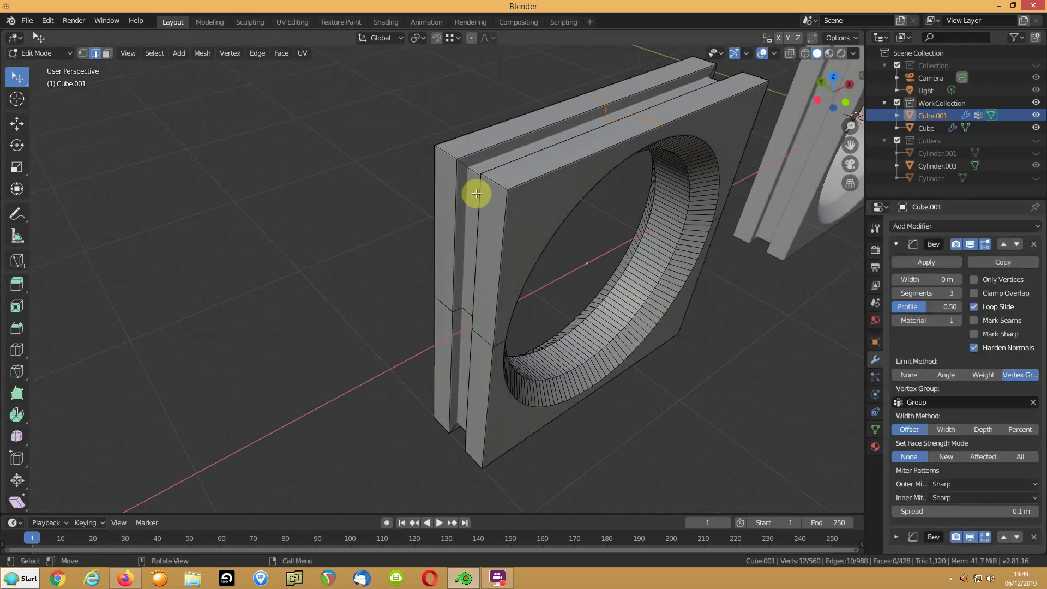
# In Object Mode, set the vertex-group Bevel to 0.1 m width and 6 segments, and inspect the rounded corners
pyautogui.press('Tab')
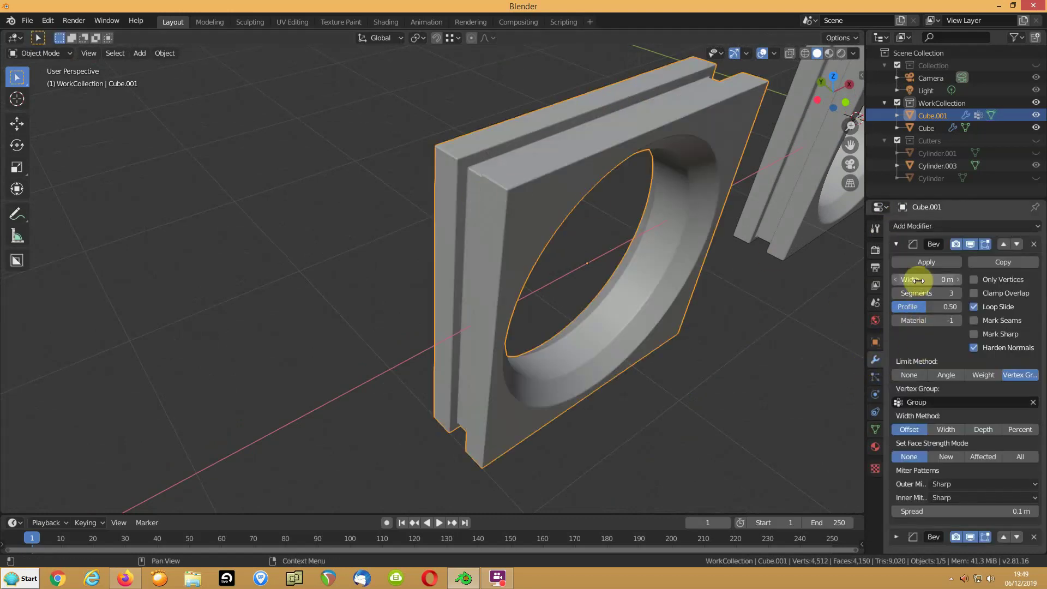
pyautogui.moveTo(927, 279); pyautogui.dragTo(947, 279)
pyautogui.moveTo(923, 280); pyautogui.dragTo(880, 279)
pyautogui.click(961, 292)
pyautogui.click(961, 292)
pyautogui.click(960, 293)
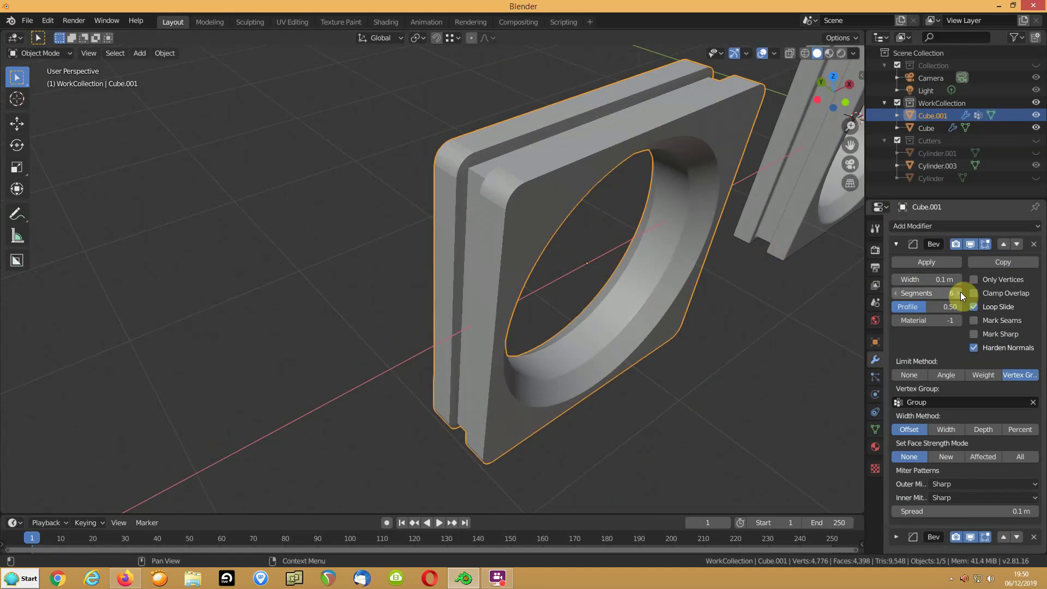
pyautogui.moveTo(469, 382); pyautogui.dragTo(531, 145, button='middle')
pyautogui.scroll(3, 499, 149)
pyautogui.scroll(-3, 523, 131)
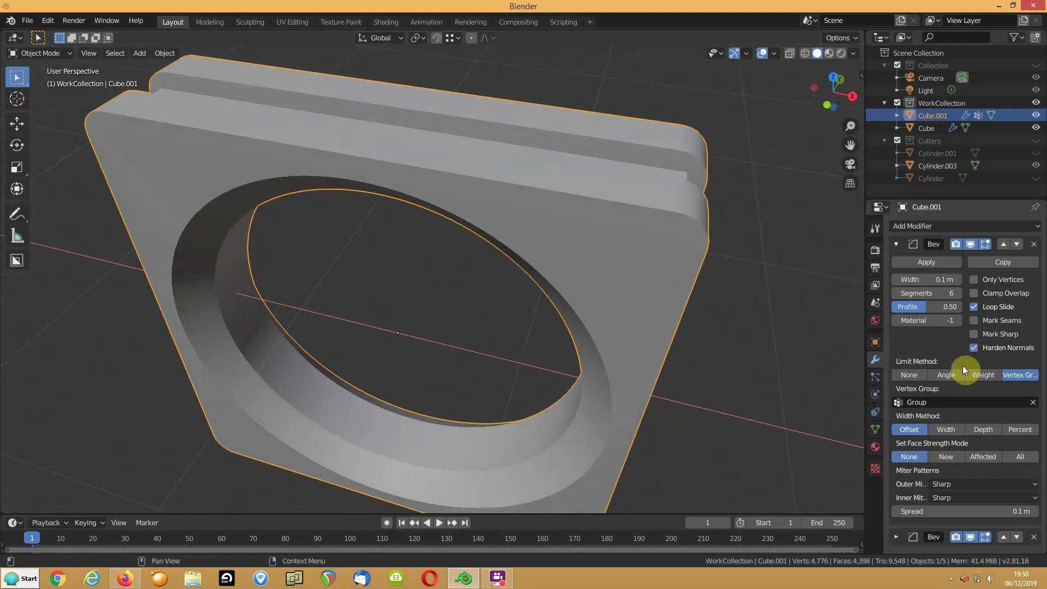
# Try placing the vertex-group Bevel modifier below the angle-limited one, and restore the original stack order
pyautogui.click(896, 244)
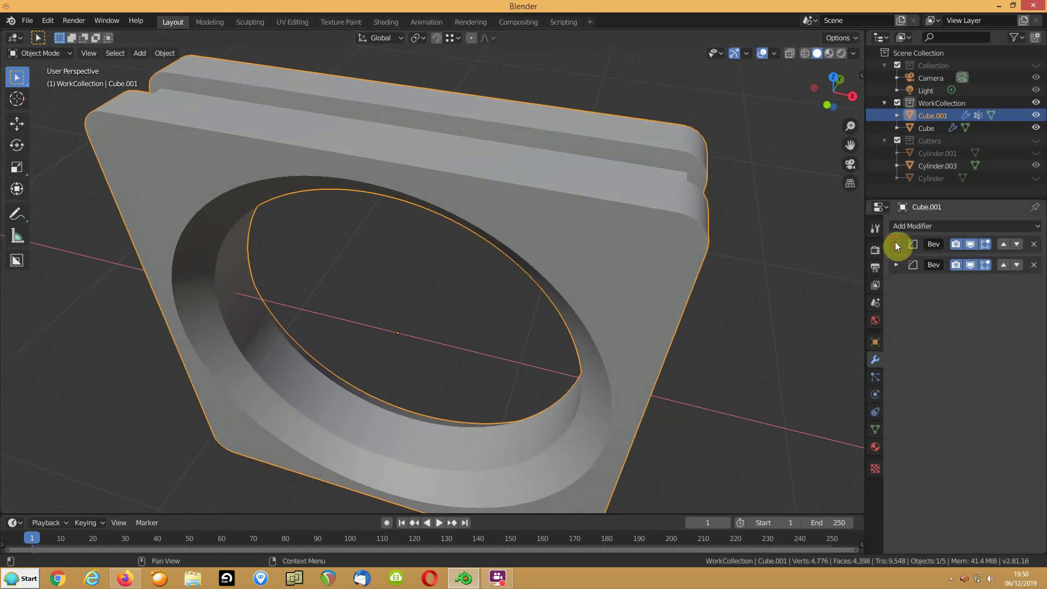
pyautogui.click(1018, 245)
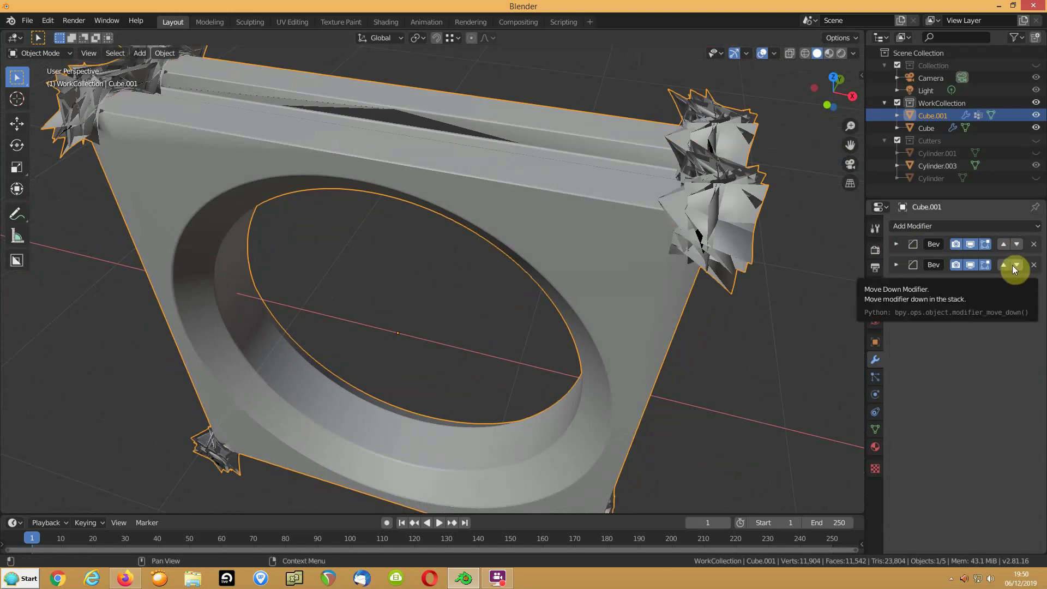
pyautogui.click(1003, 265)
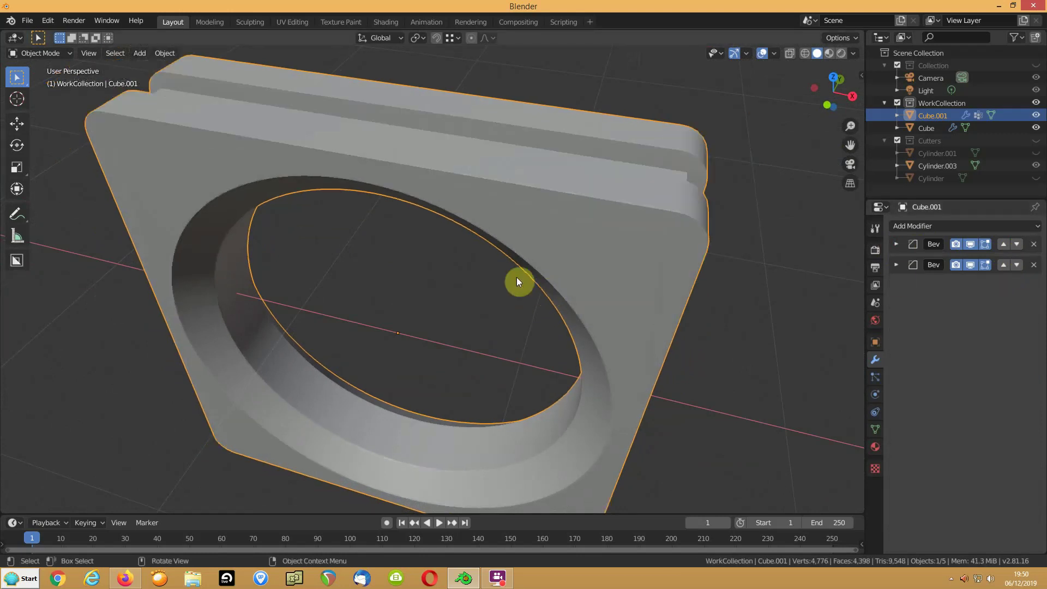
# Turn off Clamp Overlap on the angle-limited Bevel modifier and set its width to 0.007 m
pyautogui.scroll(-2, 279, 266)
pyautogui.click(895, 266)
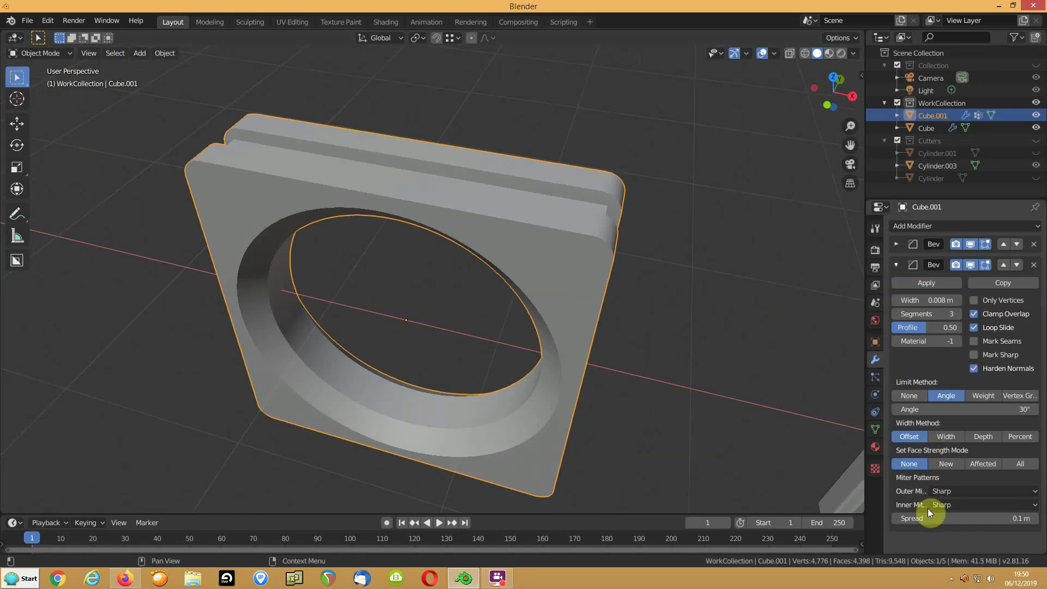
pyautogui.moveTo(917, 301); pyautogui.dragTo(922, 300)
pyautogui.click(974, 314)
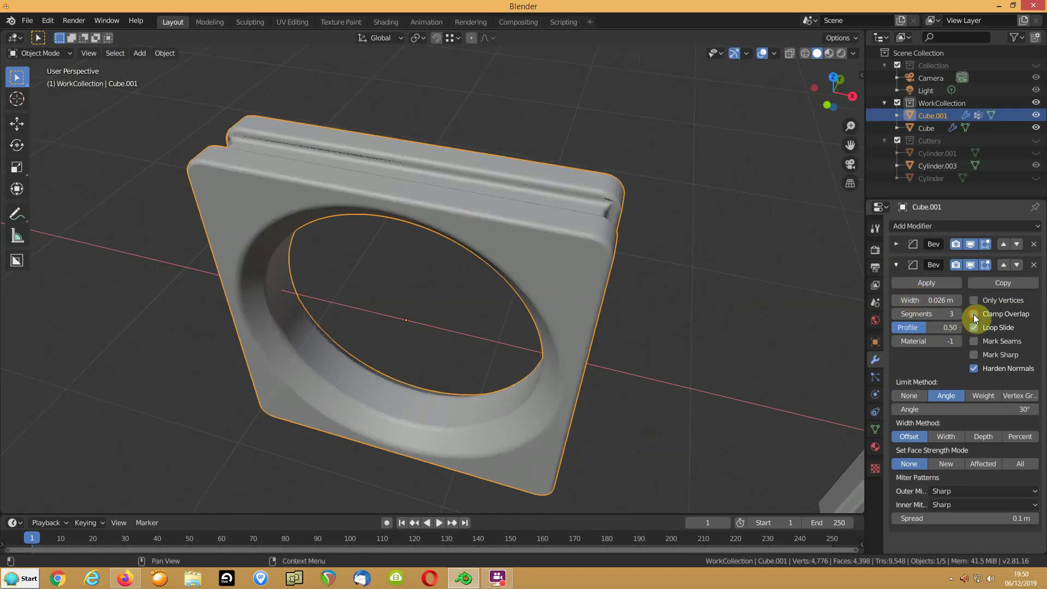
pyautogui.click(918, 301)
pyautogui.moveTo(919, 303); pyautogui.dragTo(898, 303)
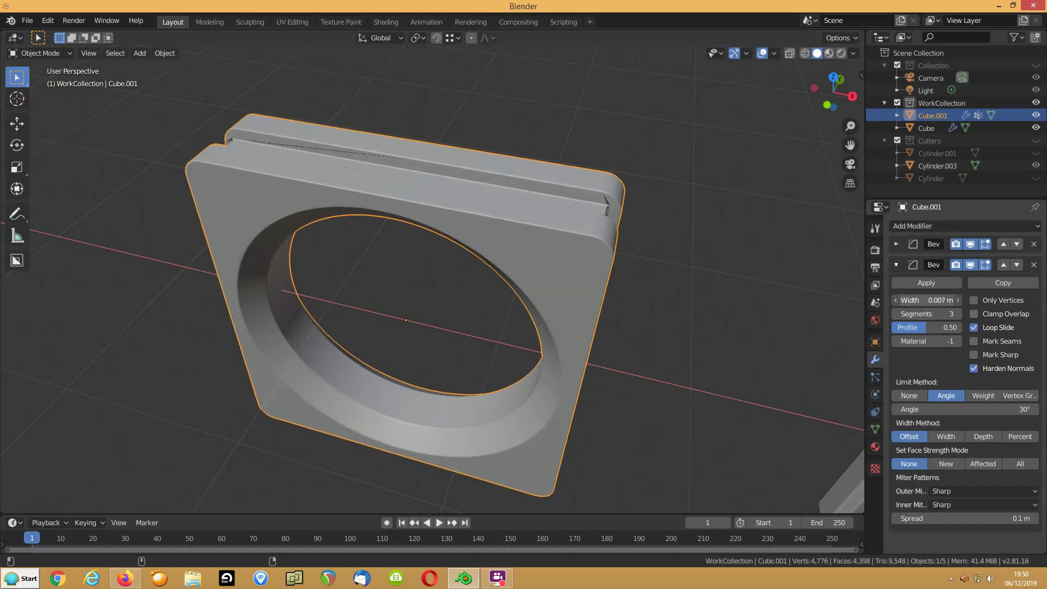
# Reduce the vertex-group Bevel's width to 0.065 m while checking the groove at the slab's rounded corner
pyautogui.scroll(2, 580, 251)
pyautogui.moveTo(709, 210); pyautogui.dragTo(680, 212, button='middle')
pyautogui.click(896, 244)
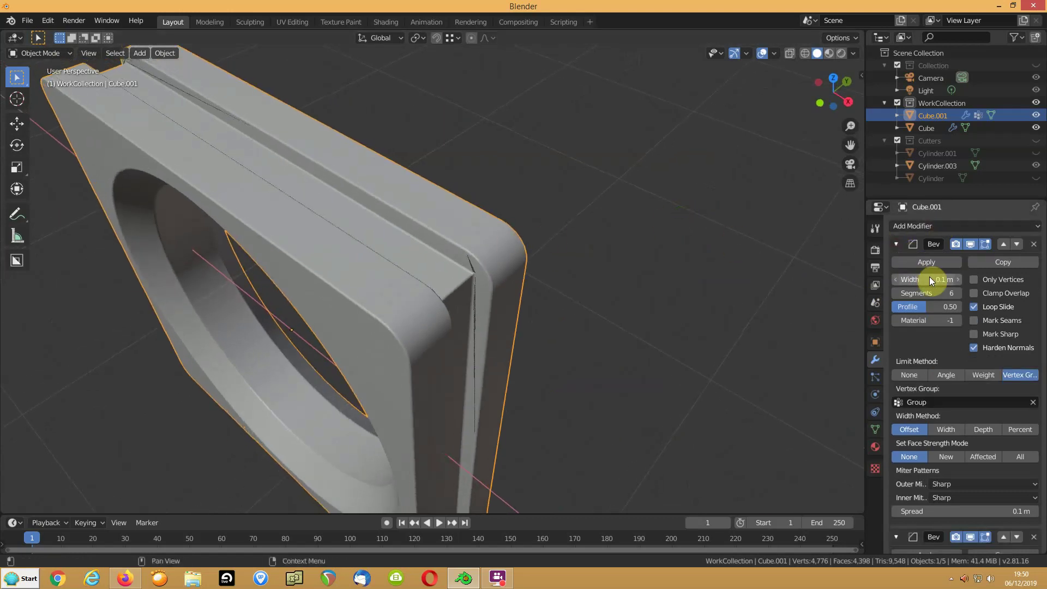
pyautogui.moveTo(919, 280)
pyautogui.mouseDown()
pyautogui.moveTo(905, 279)
pyautogui.moveTo(938, 279)
pyautogui.moveTo(902, 276)
pyautogui.mouseUp()
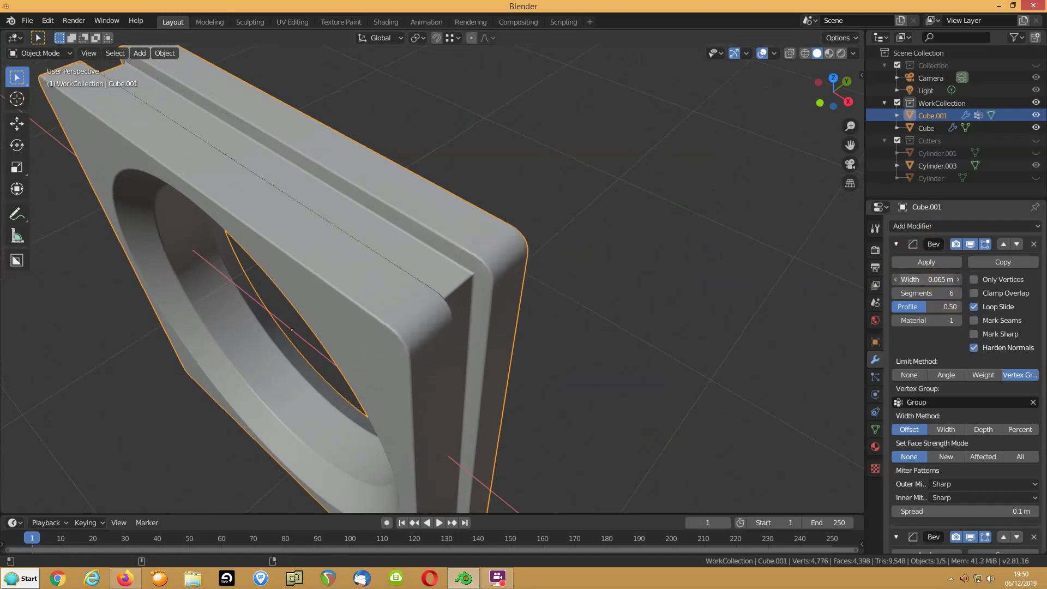